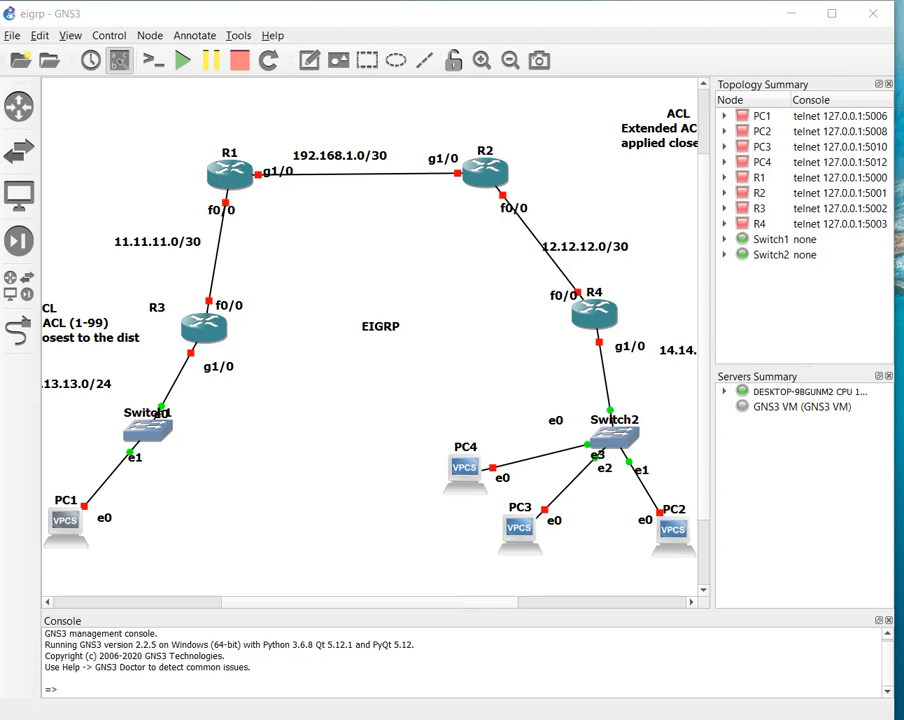
Move the Extended ACL note between Switch1 and PC4, and the Standard ACL note beside R3 so its full text fits the view.
{"action": "left_click", "coordinate": [660, 145]}
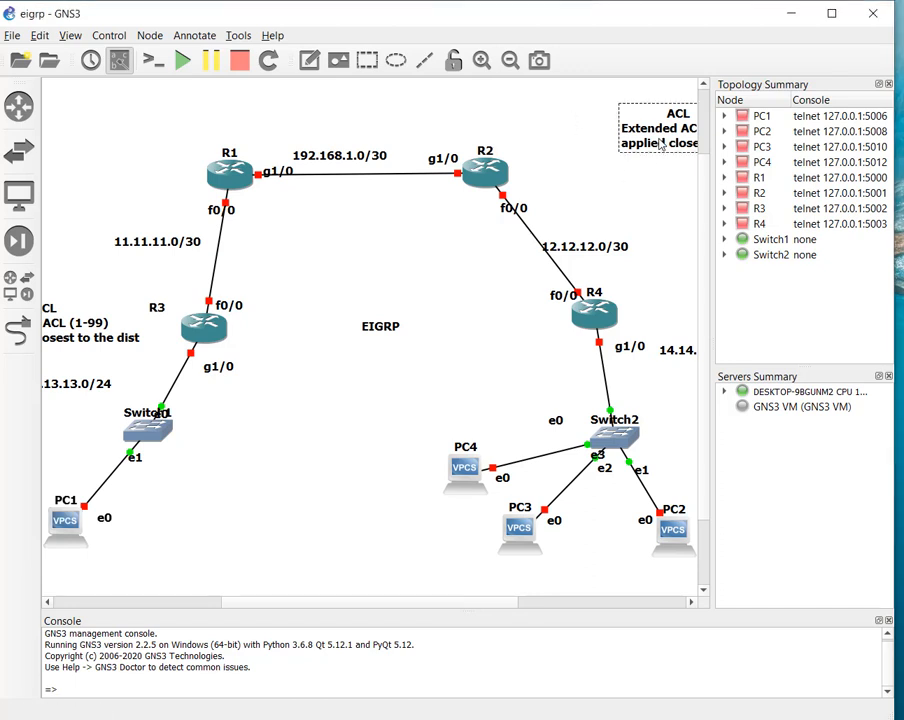
{"action": "left_click_drag", "start_coordinate": [660, 145], "coordinate": [252, 467]}
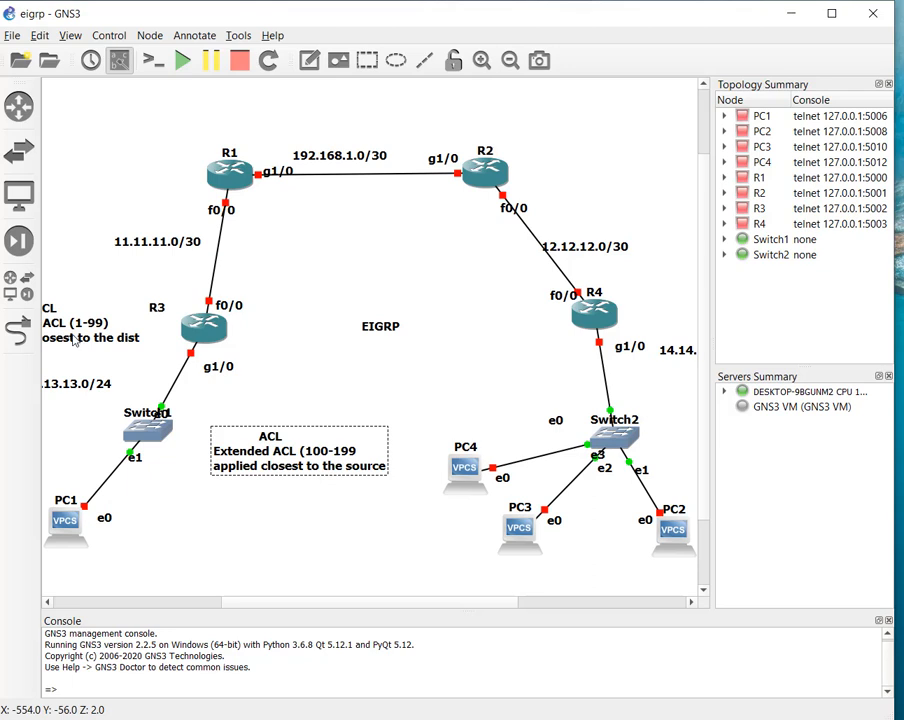
{"action": "left_click_drag", "start_coordinate": [74, 341], "coordinate": [128, 360]}
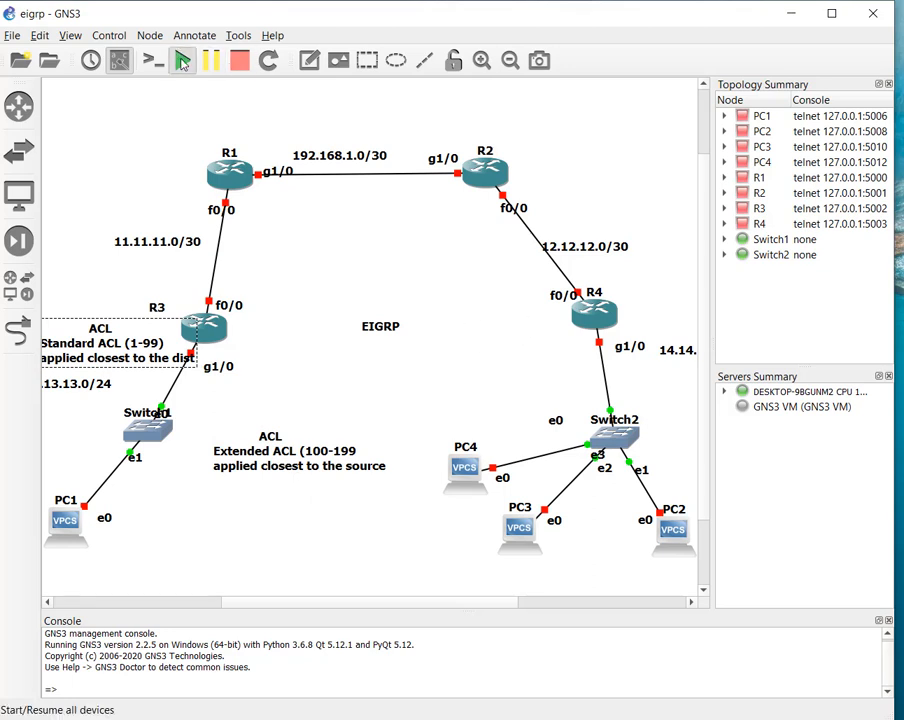
Start all devices in the topology and open PC1's console.
{"action": "left_click", "coordinate": [182, 62]}
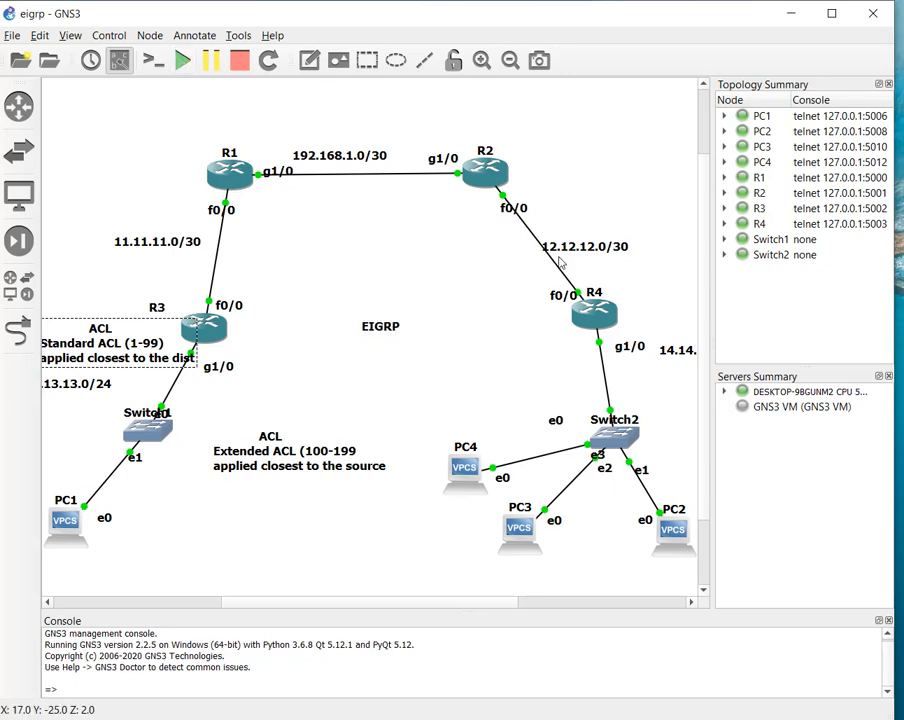
{"action": "right_click", "coordinate": [68, 515]}
{"action": "left_click", "coordinate": [108, 155]}
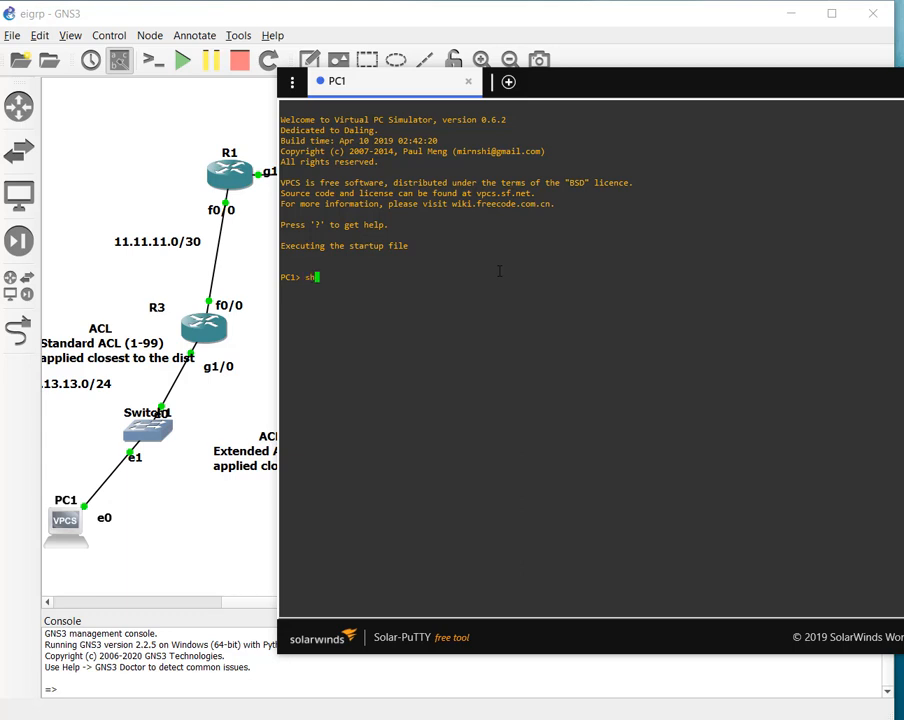
Show PC1's IP settings and assign it address 13.13.13.2/24 with gateway 13.13.13.1.
{"action": "type", "text": "show ip"}
{"action": "key", "text": "Return"}
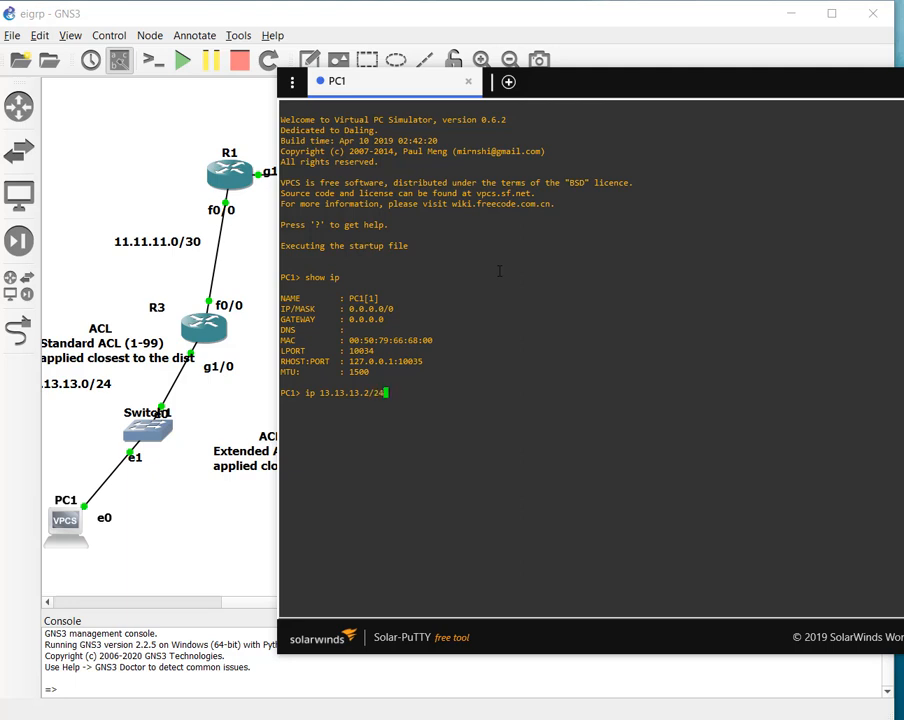
{"action": "type", "text": "13.13.13"}
{"action": "key", "text": "Return"}
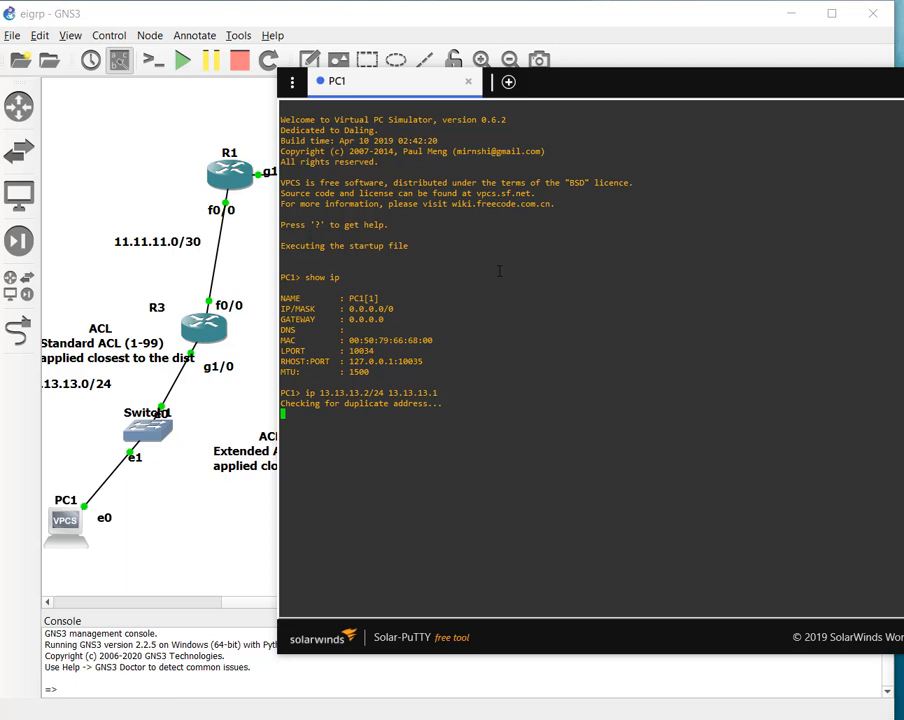
Return to the topology and open the consoles of PC4, PC3 and PC2.
{"action": "left_click", "coordinate": [152, 152]}
{"action": "left_click", "coordinate": [463, 465]}
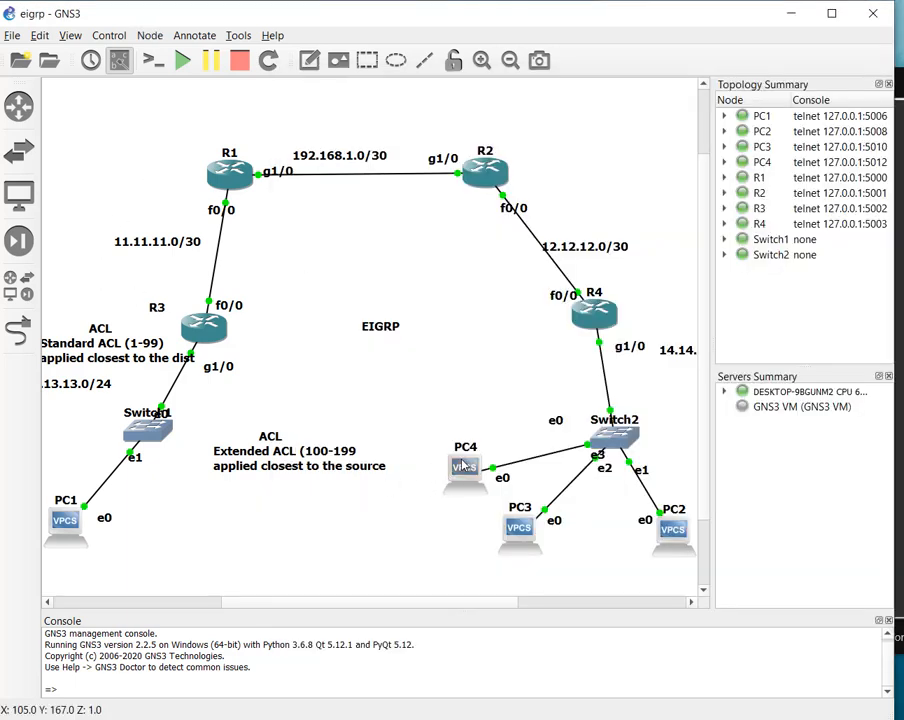
{"action": "right_click", "coordinate": [463, 465]}
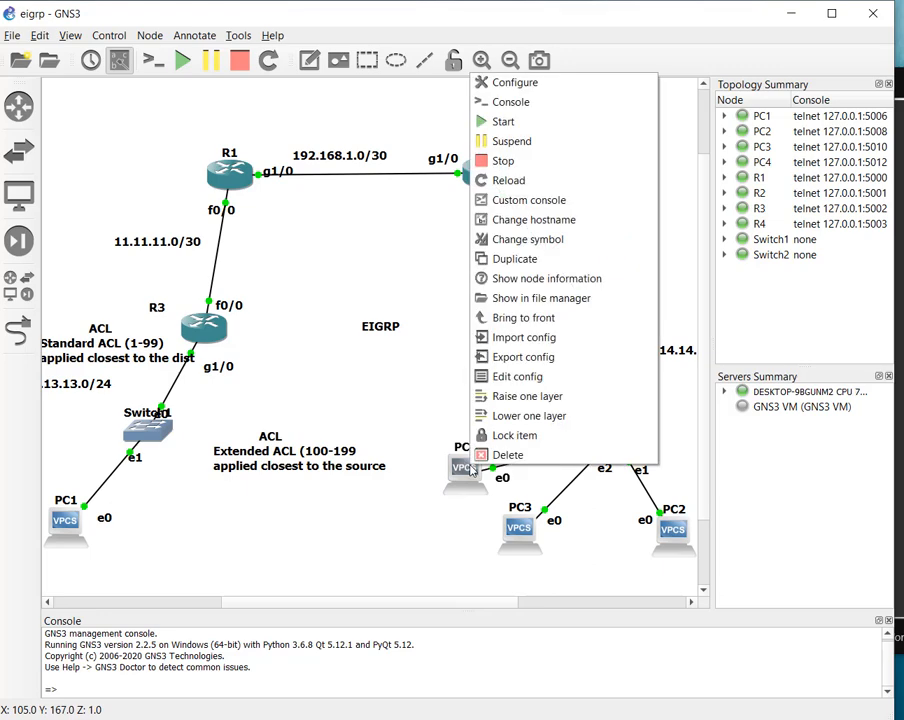
{"action": "left_click", "coordinate": [480, 102]}
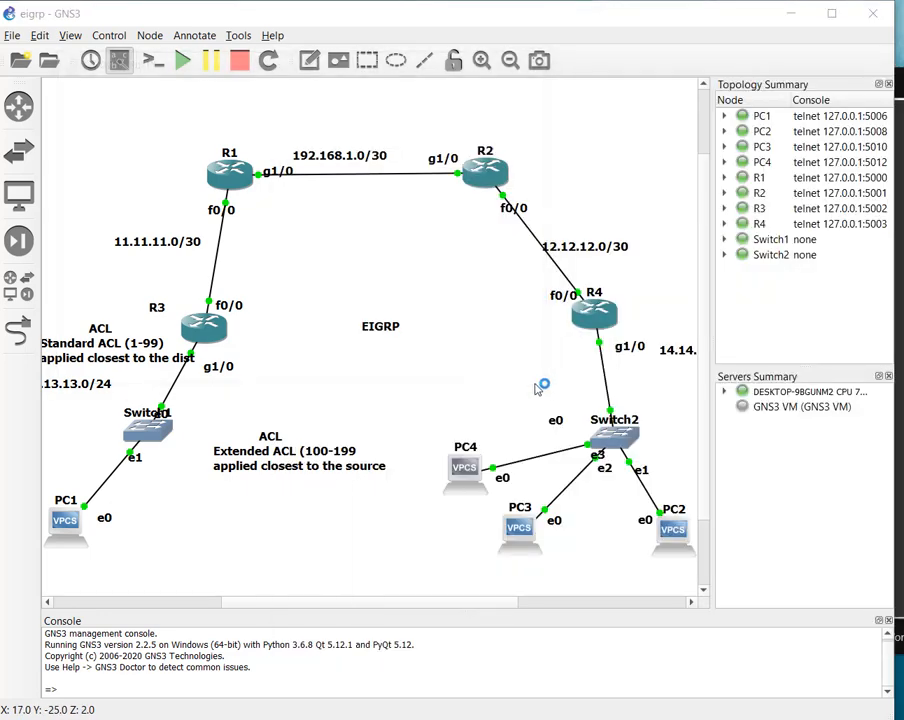
{"action": "right_click", "coordinate": [519, 533]}
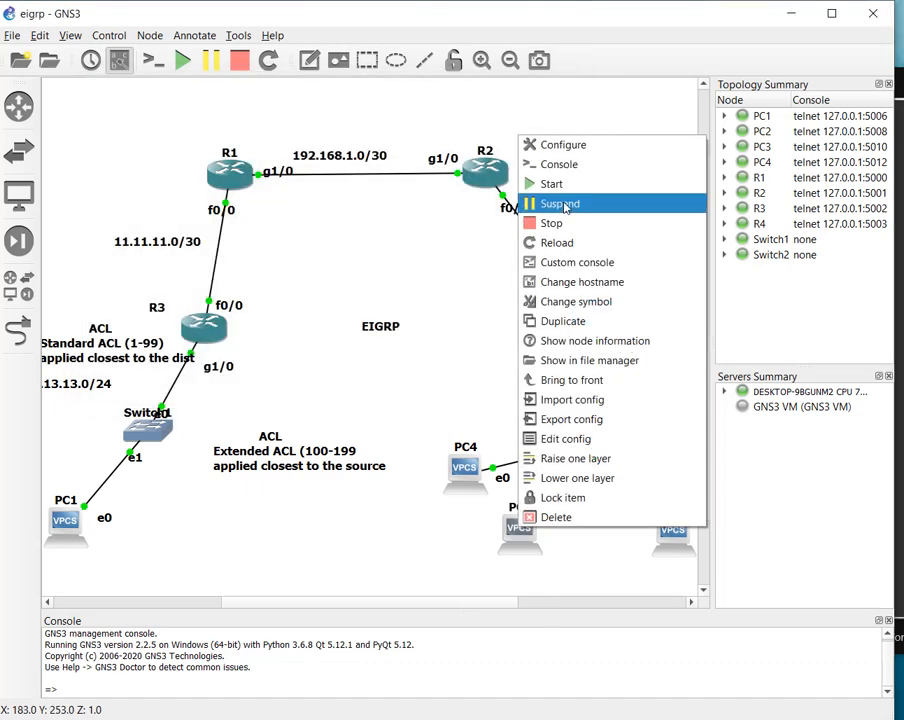
{"action": "left_click", "coordinate": [555, 170]}
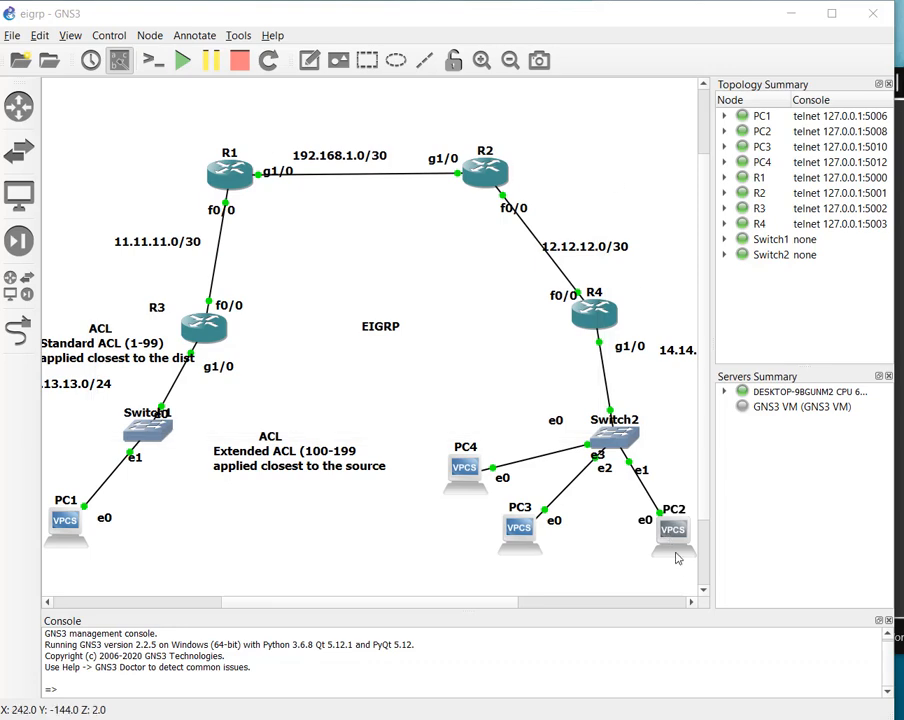
{"action": "right_click", "coordinate": [674, 537]}
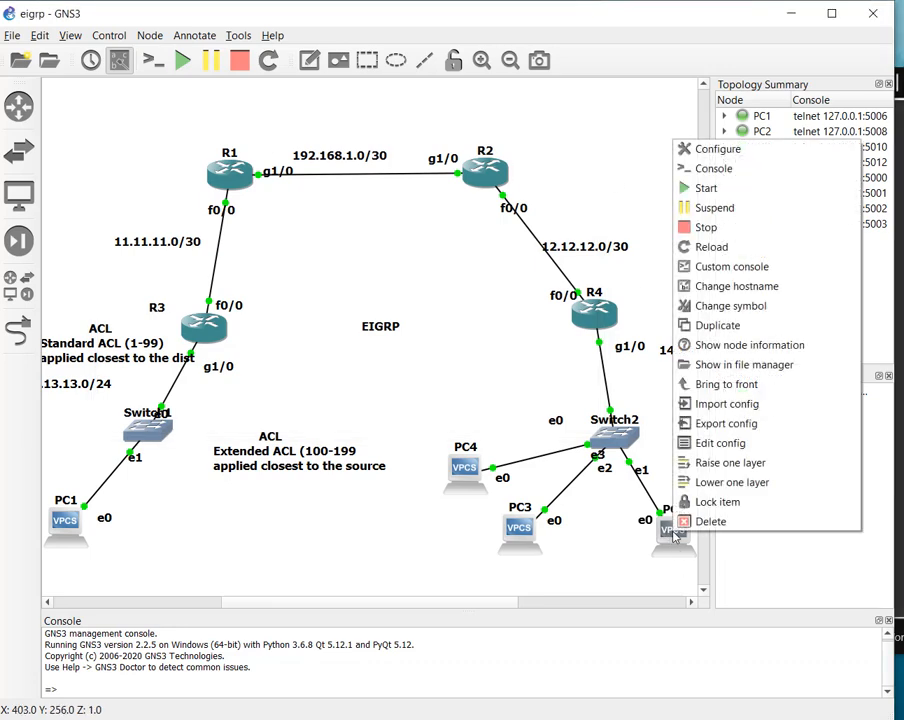
{"action": "left_click", "coordinate": [699, 173]}
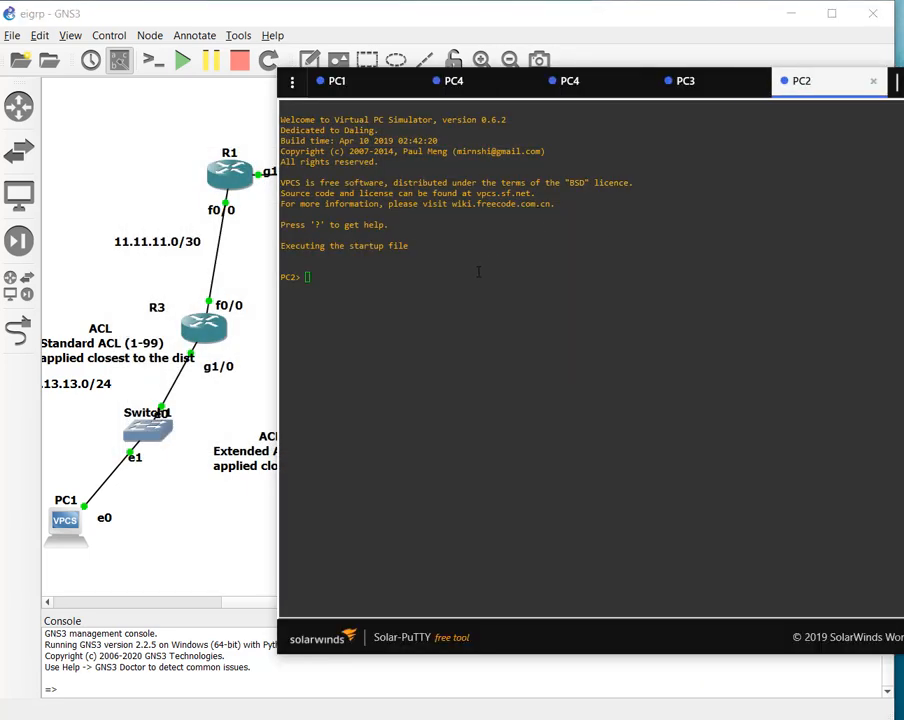
Close the duplicate PC4 console session and switch to the remaining PC4 session.
{"action": "left_click", "coordinate": [533, 88]}
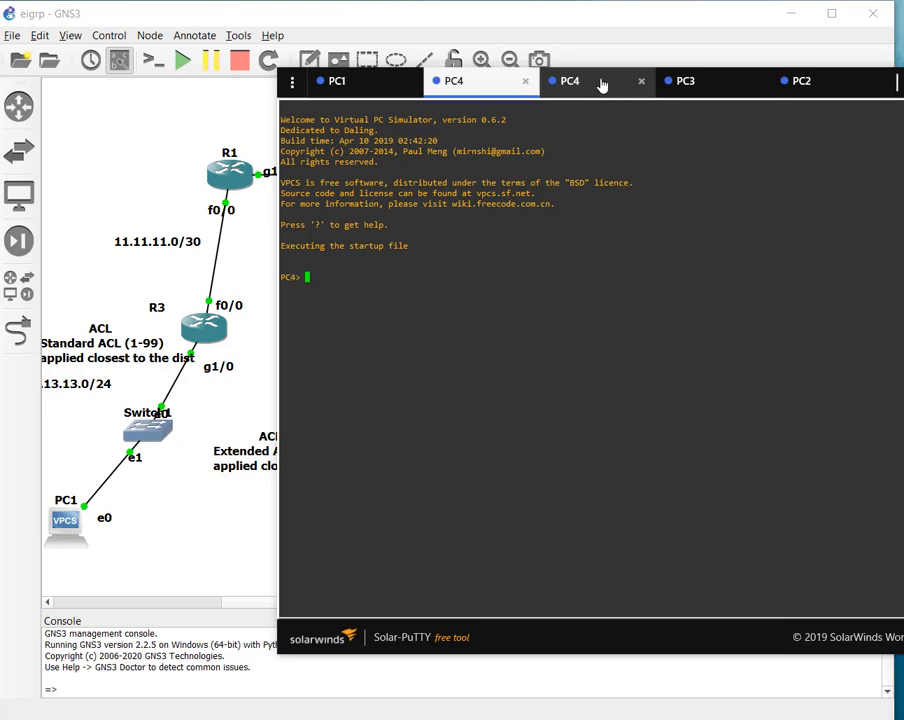
{"action": "left_click", "coordinate": [525, 81]}
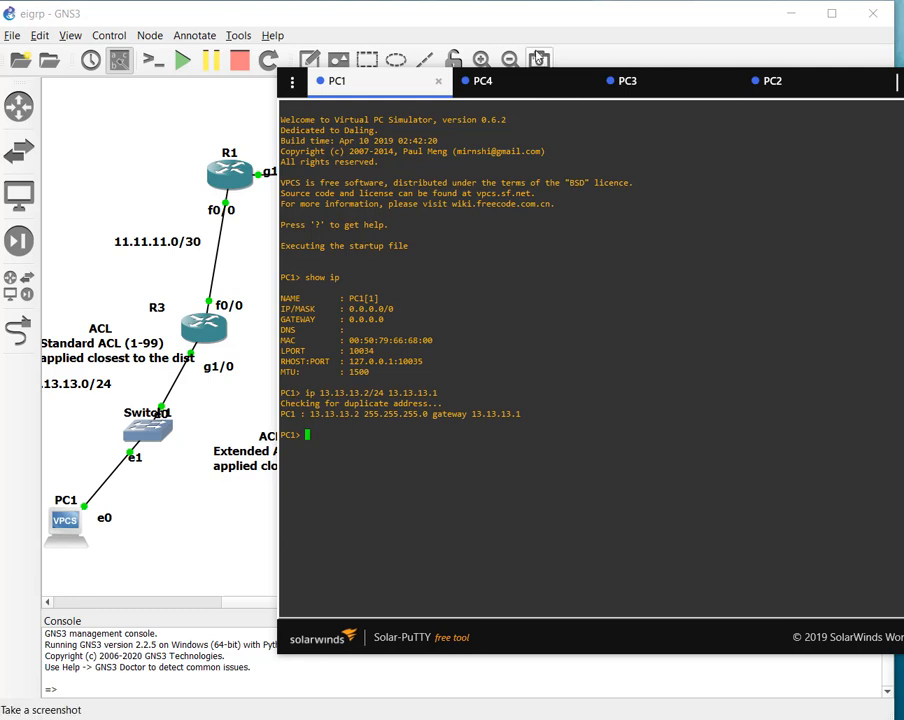
{"action": "left_click", "coordinate": [524, 86]}
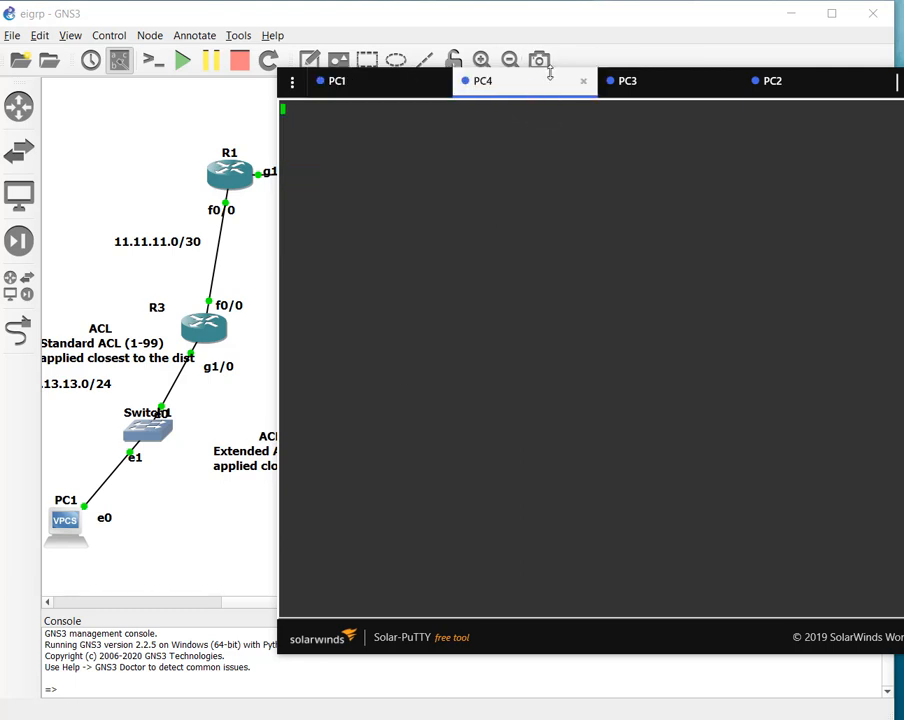
Uncover the topology and move the 14.14.14.0/24 label onto the link between R4 and Switch2.
{"action": "left_click_drag", "start_coordinate": [532, 84], "coordinate": [446, 509]}
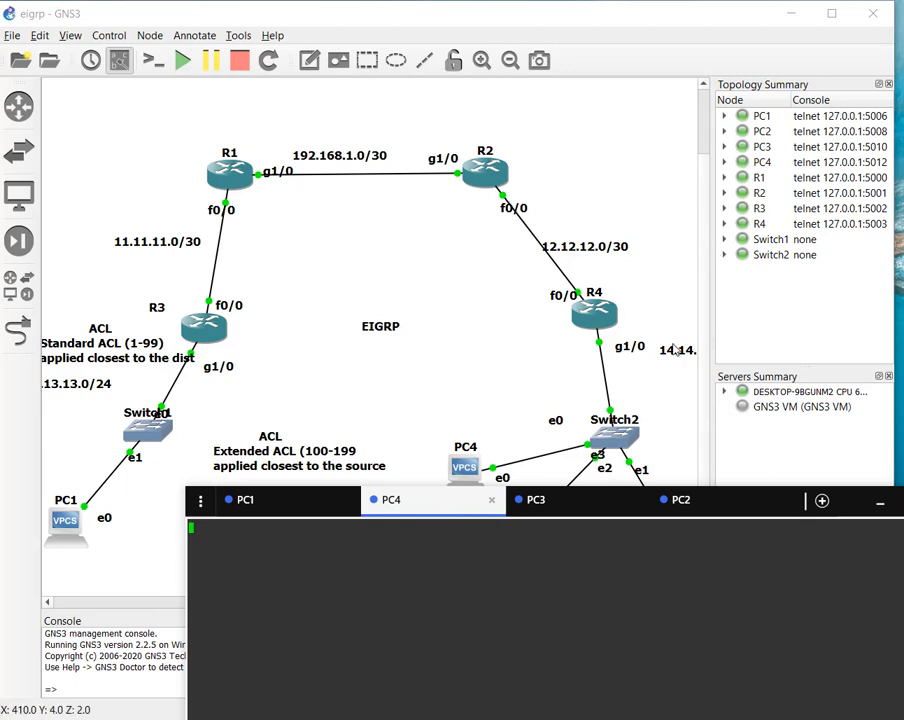
{"action": "left_click_drag", "start_coordinate": [676, 349], "coordinate": [609, 371]}
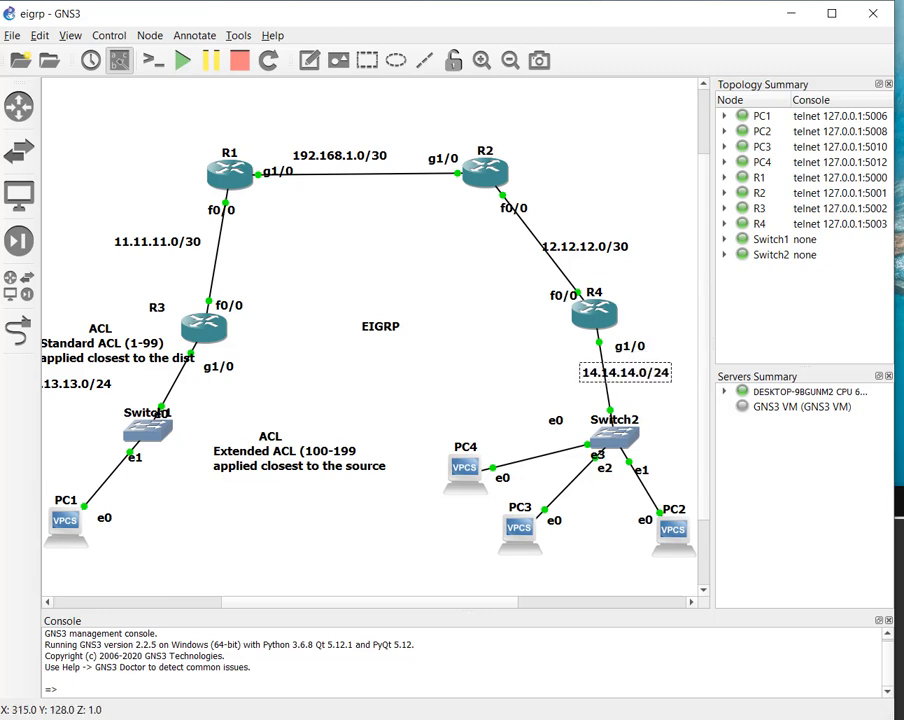
{"action": "left_click", "coordinate": [900, 504]}
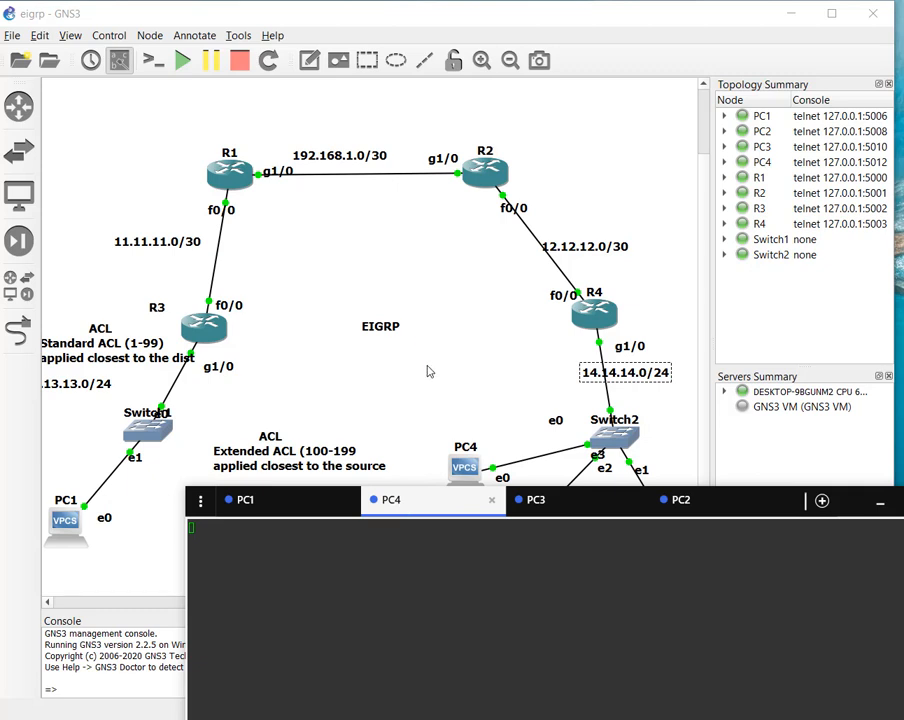
Move the console window back up to show the whole terminal and review PC1's session.
{"action": "left_click", "coordinate": [553, 502]}
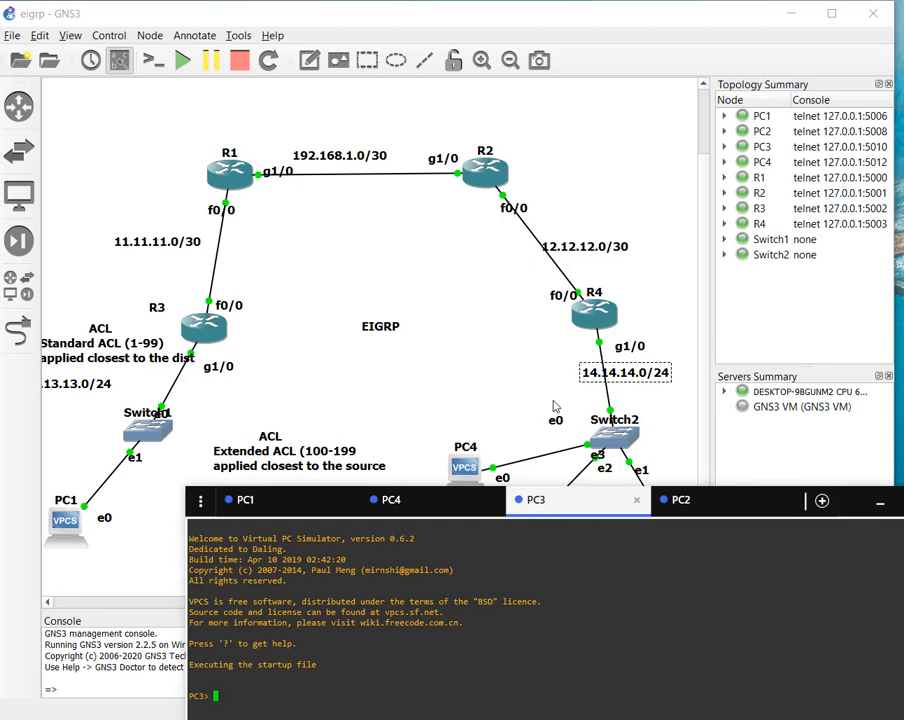
{"action": "left_click", "coordinate": [522, 502]}
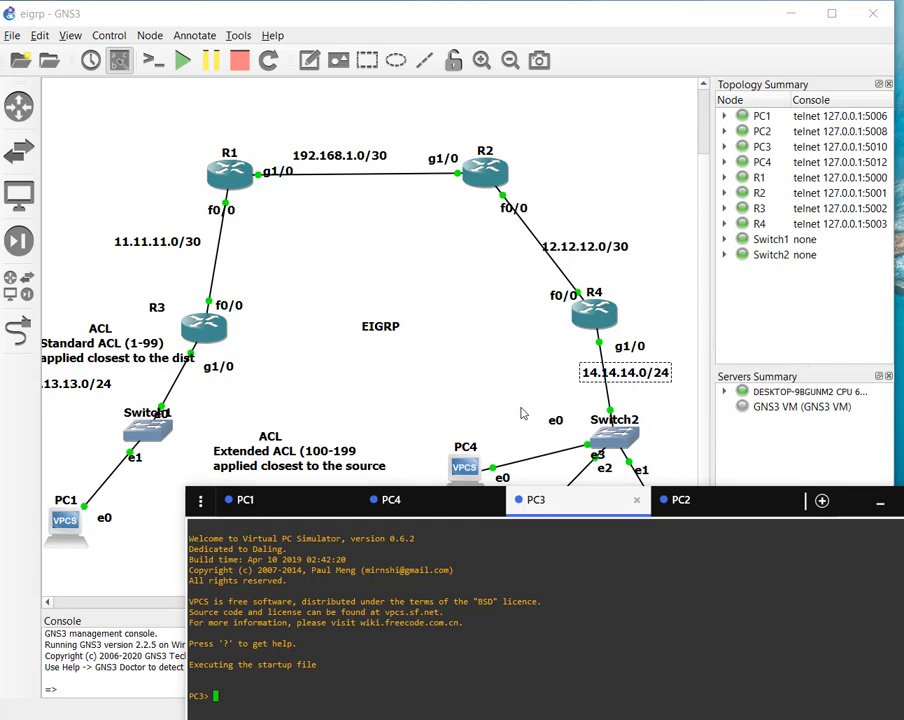
{"action": "left_click", "coordinate": [548, 508]}
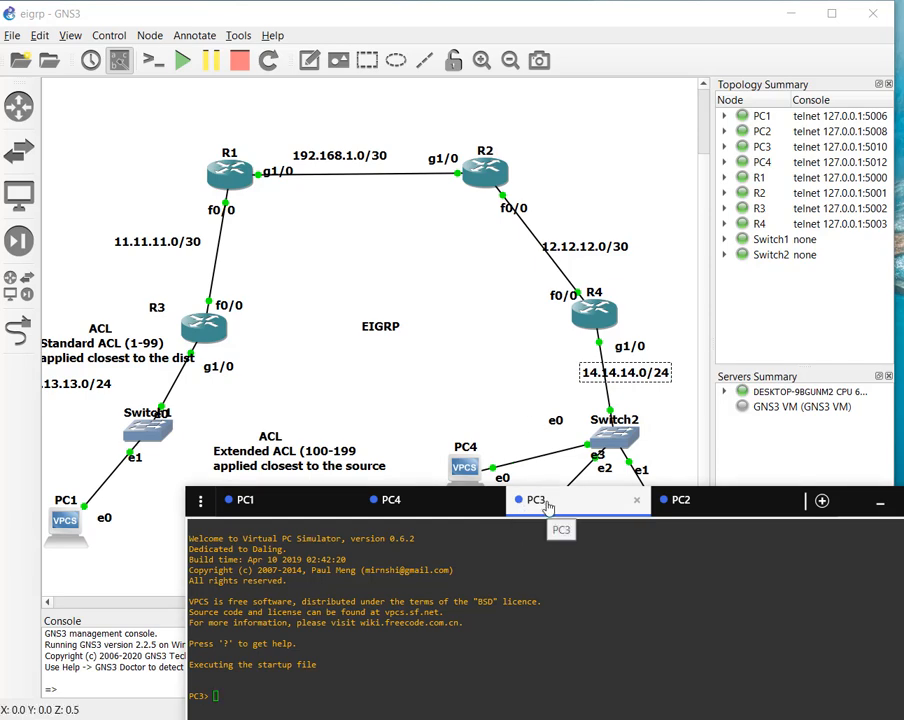
{"action": "left_click_drag", "start_coordinate": [548, 508], "coordinate": [472, 156]}
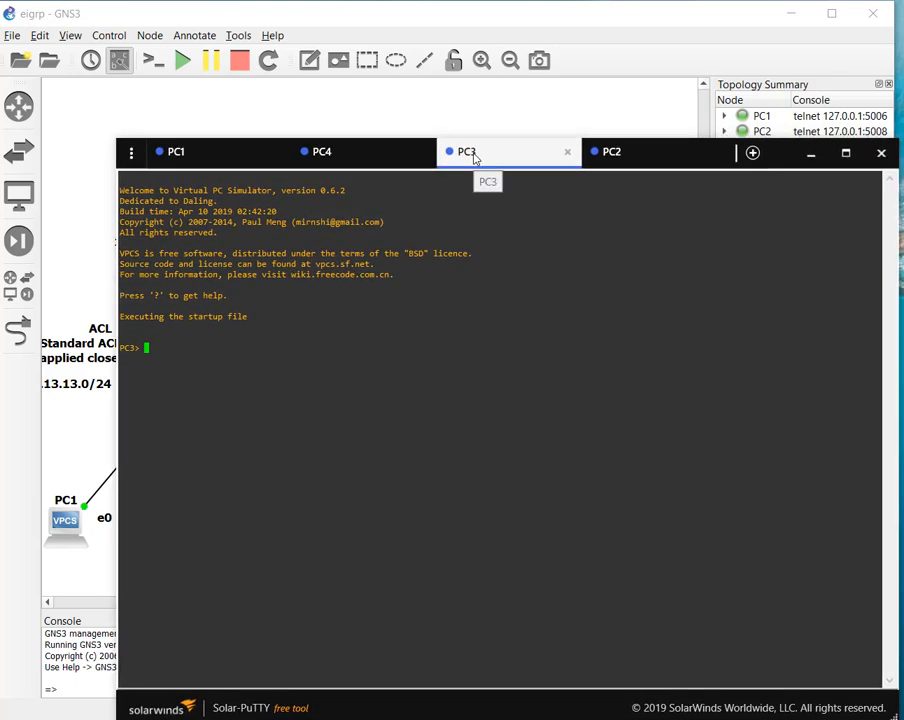
{"action": "left_click", "coordinate": [360, 147]}
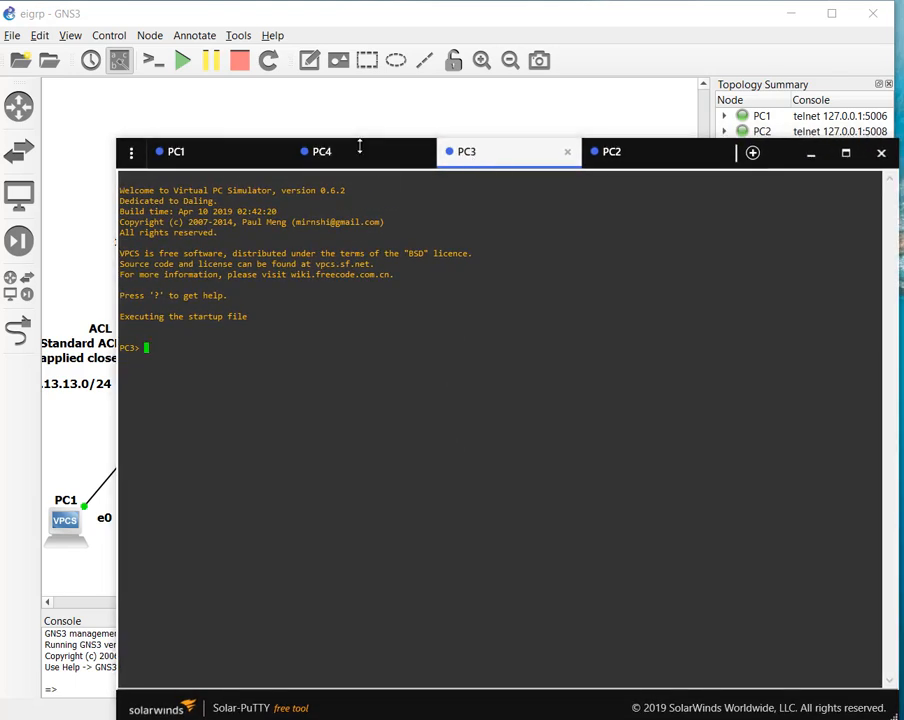
{"action": "left_click", "coordinate": [214, 166]}
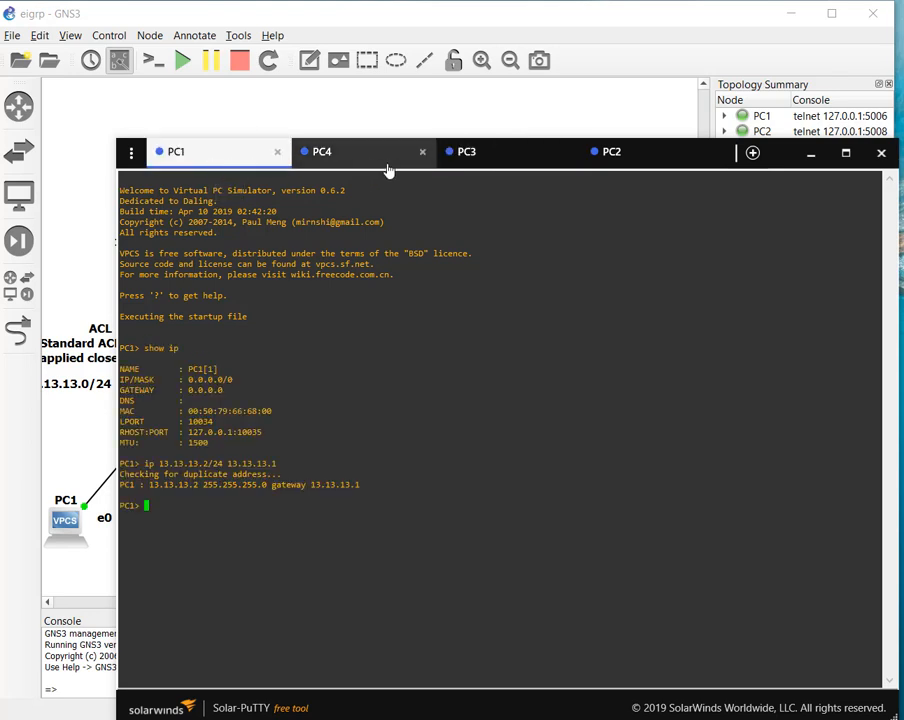
Assign PC4 the address 14.14.14.4/24 with gateway 14.14.14.1 in its console.
{"action": "left_click", "coordinate": [348, 160]}
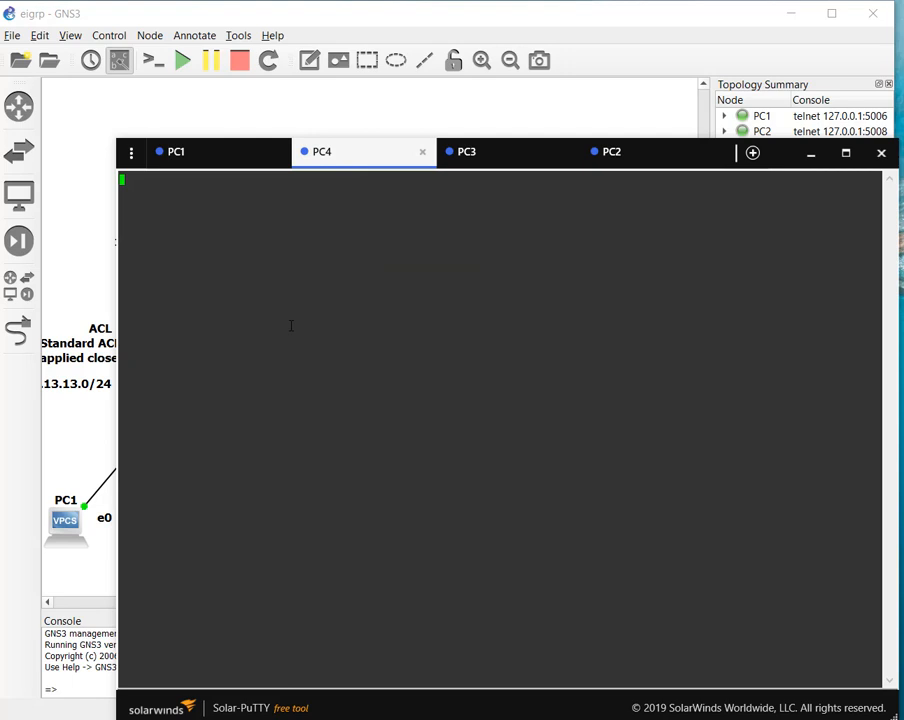
{"action": "key", "text": "Return"}
{"action": "key", "text": "Return"}
{"action": "key", "text": "Return"}
{"action": "type", "text": "ip 14.14.14.4"}
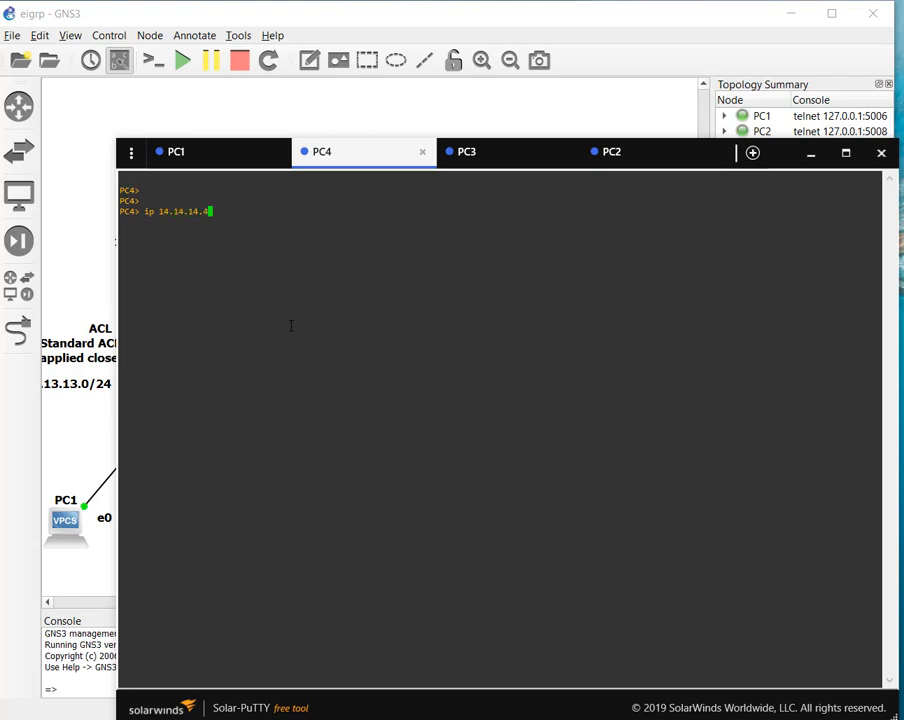
{"action": "type", "text": "/24 14.14.14.1"}
{"action": "key", "text": "Return"}
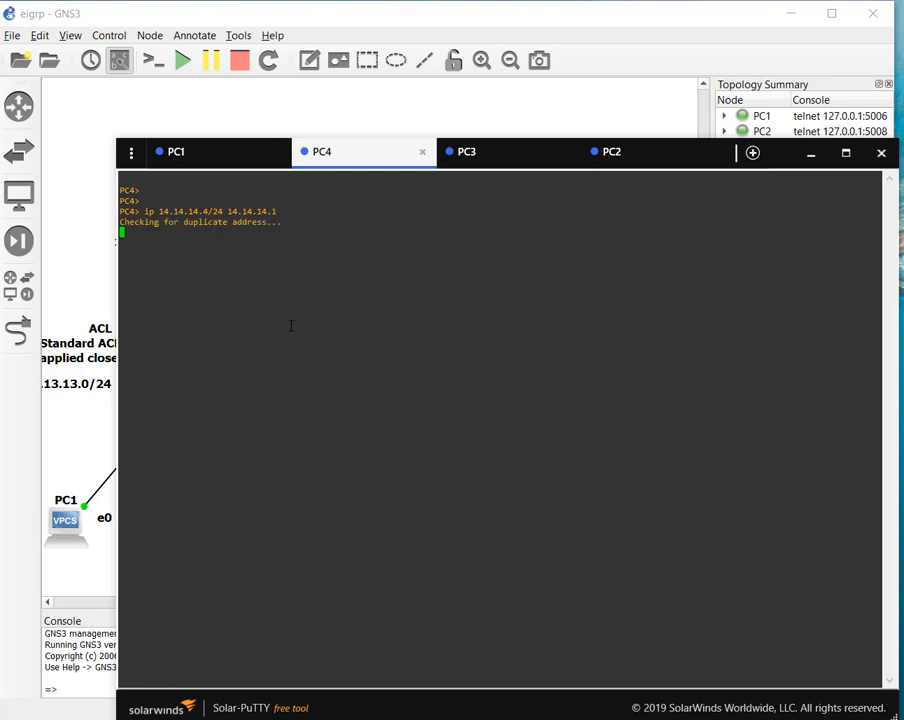
Assign PC3 the address 14.14.14.3/24 with gateway 14.14.14.1 in its console.
{"action": "left_click", "coordinate": [475, 160]}
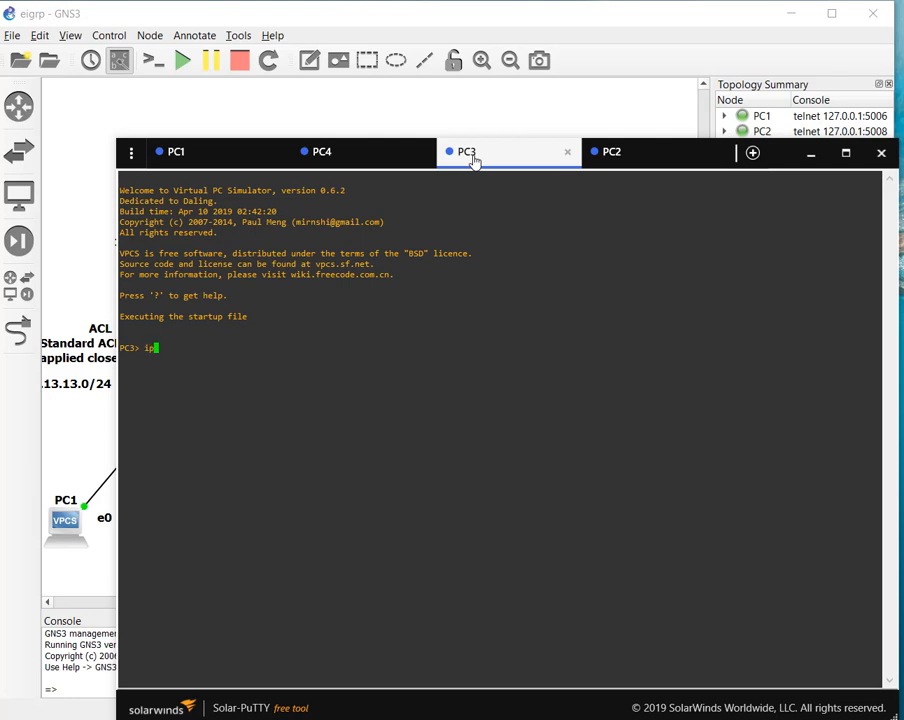
{"action": "type", "text": "ip 14.14.1"}
{"action": "key", "text": "BackSpace"}
{"action": "key", "text": "BackSpace"}
{"action": "type", "text": "1"}
{"action": "key", "text": "BackSpace"}
{"action": "key", "text": "BackSpace"}
{"action": "type", "text": ".14.14.1"}
{"action": "key", "text": "Return"}
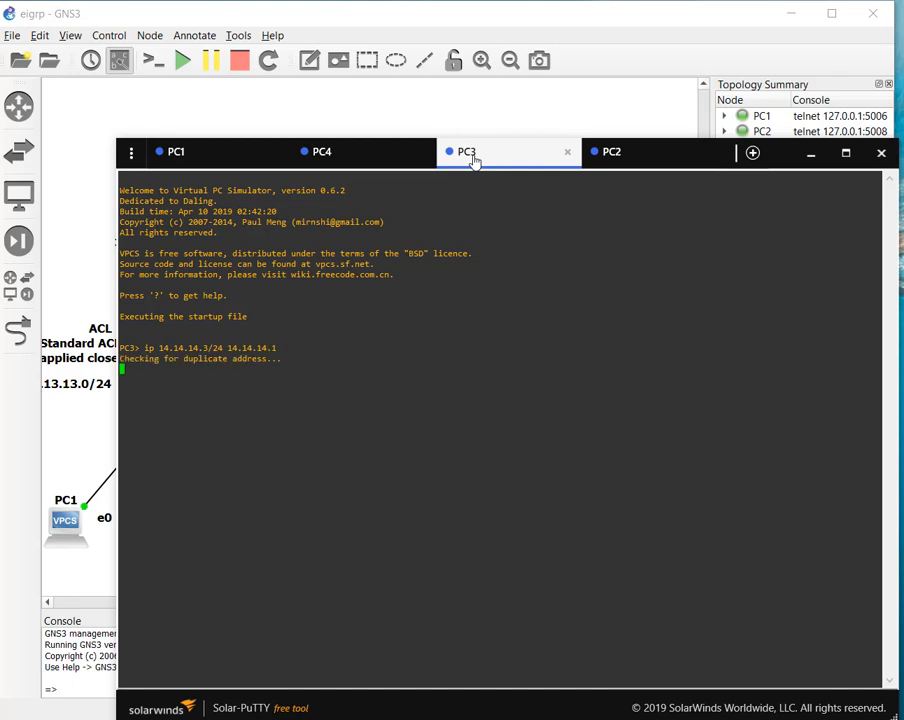
Assign PC2 the address 14.14.14.2/24 with gateway 14.14.14.1 in its console.
{"action": "left_click", "coordinate": [612, 156]}
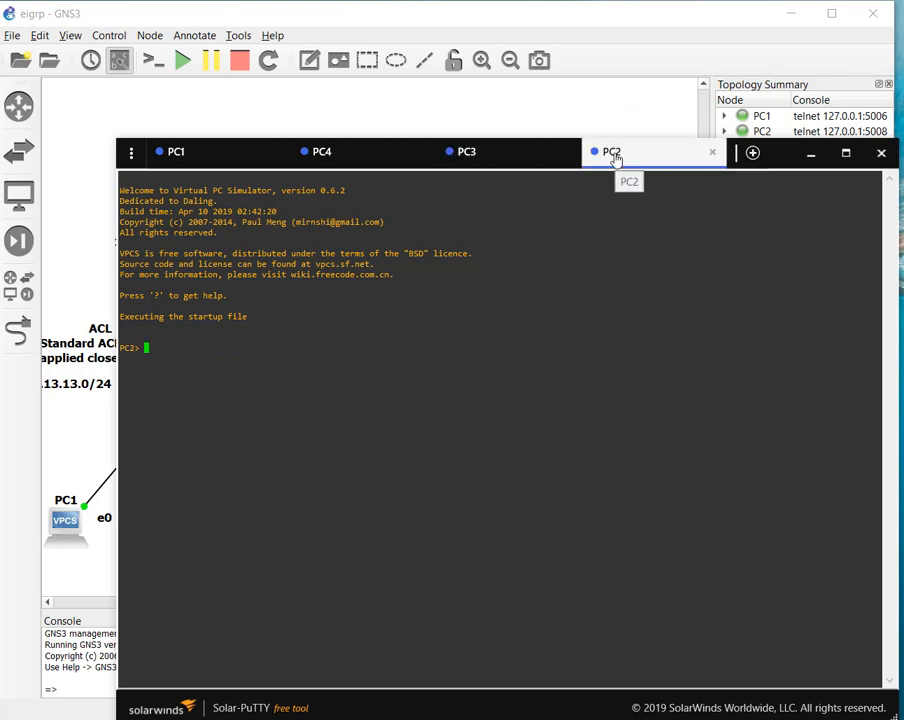
{"action": "type", "text": "ip"}
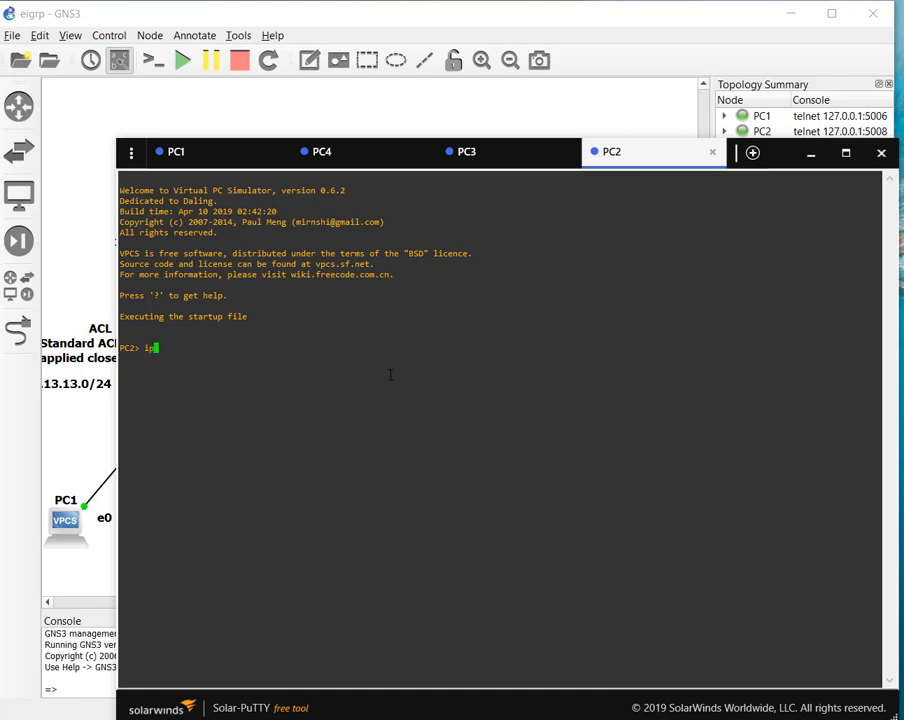
{"action": "type", "text": " 14.14.14.2/24 14.14.14.1"}
{"action": "key", "text": "Return"}
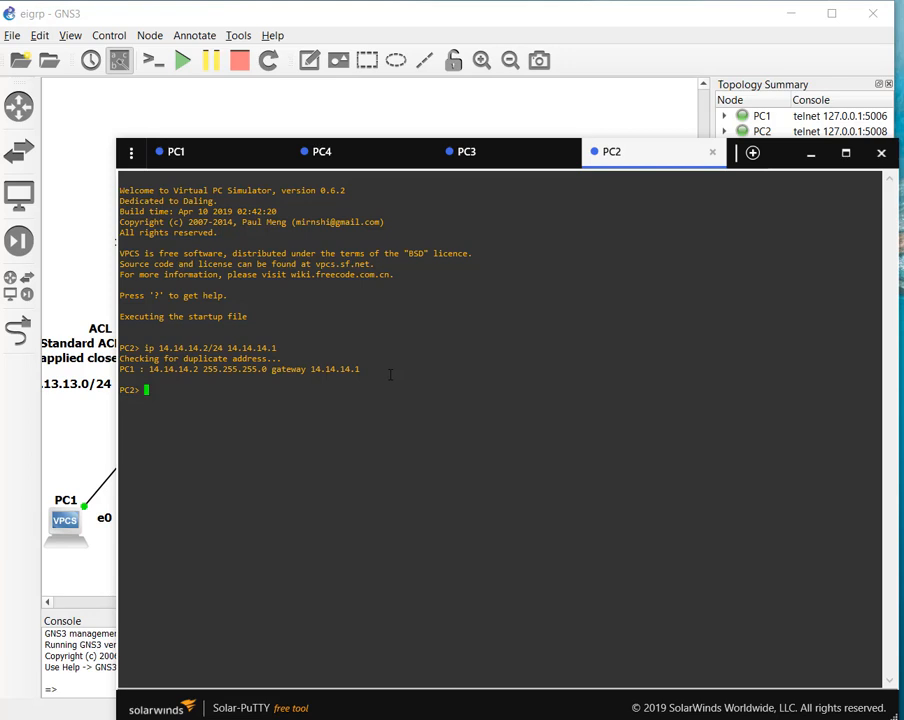
Check PC1's address in its console and ping 13.13.13.2 from PC2.
{"action": "left_click", "coordinate": [196, 165]}
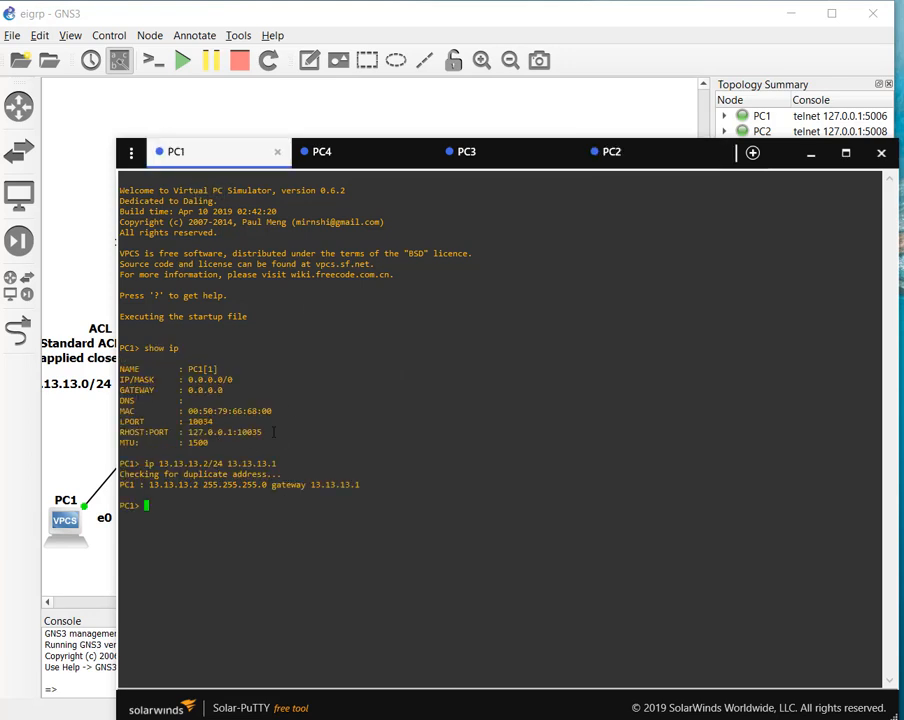
{"action": "left_click", "coordinate": [628, 165]}
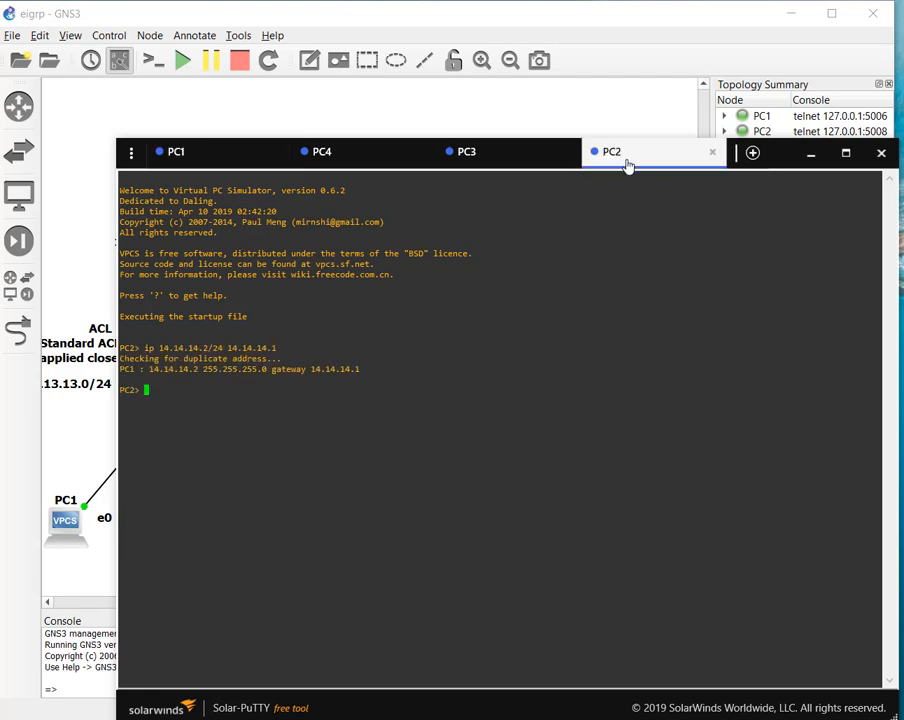
{"action": "type", "text": "ping "}
{"action": "type", "text": "13.13.1"}
{"action": "type", "text": "3."}
{"action": "type", "text": "2"}
{"action": "key", "text": "BackSpace"}
{"action": "type", "text": ".2"}
{"action": "key", "text": "Return"}
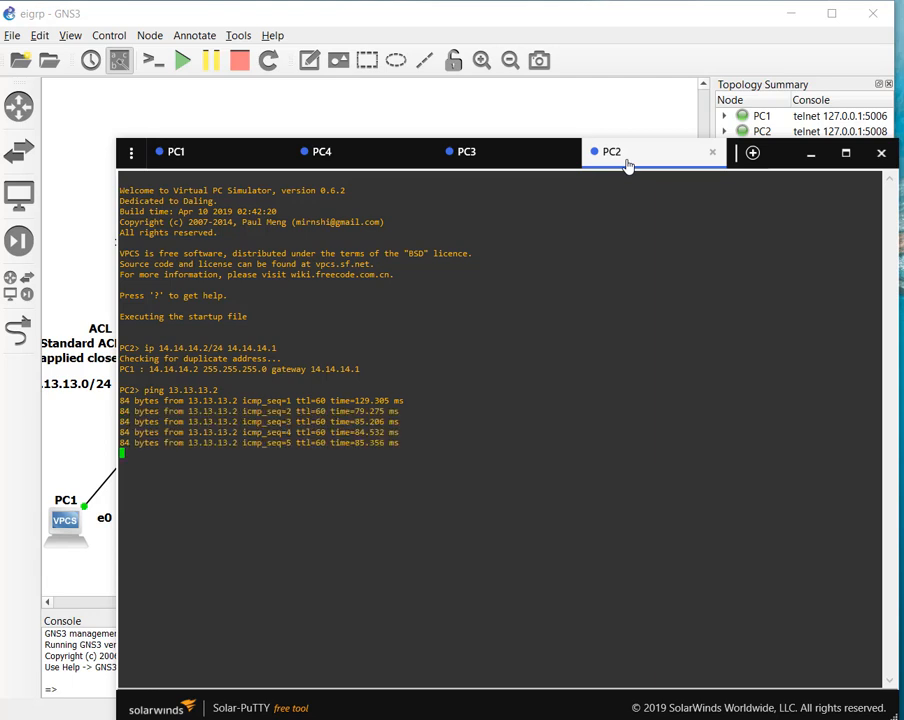
Ping PC1 at 13.13.13.2 from PC3's console.
{"action": "left_click", "coordinate": [496, 161]}
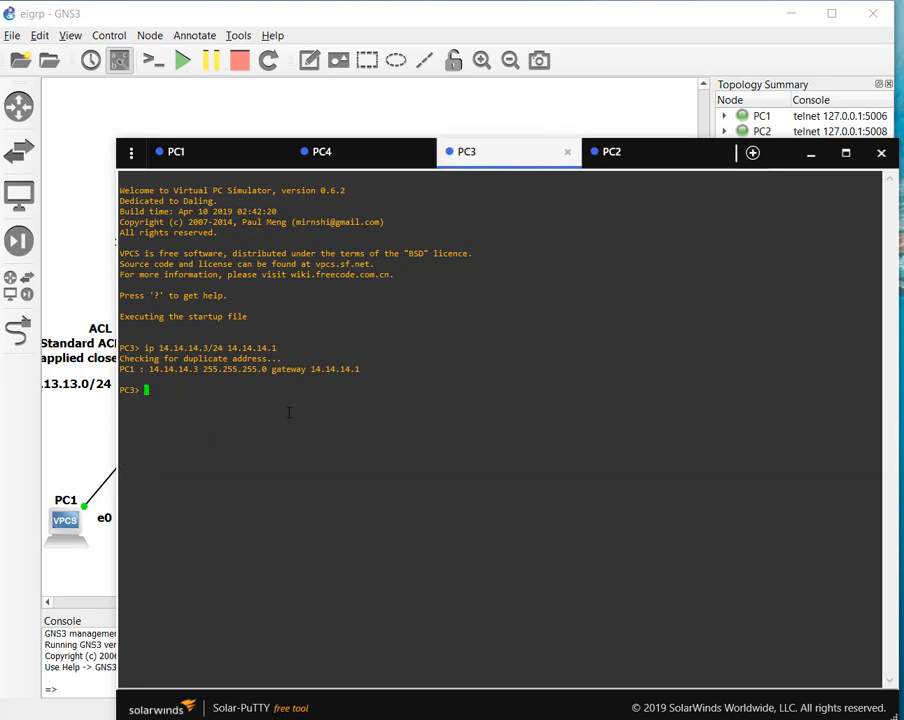
{"action": "type", "text": "ping 13.13.13.3"}
{"action": "key", "text": "BackSpace"}
{"action": "type", "text": "2"}
{"action": "key", "text": "Return"}
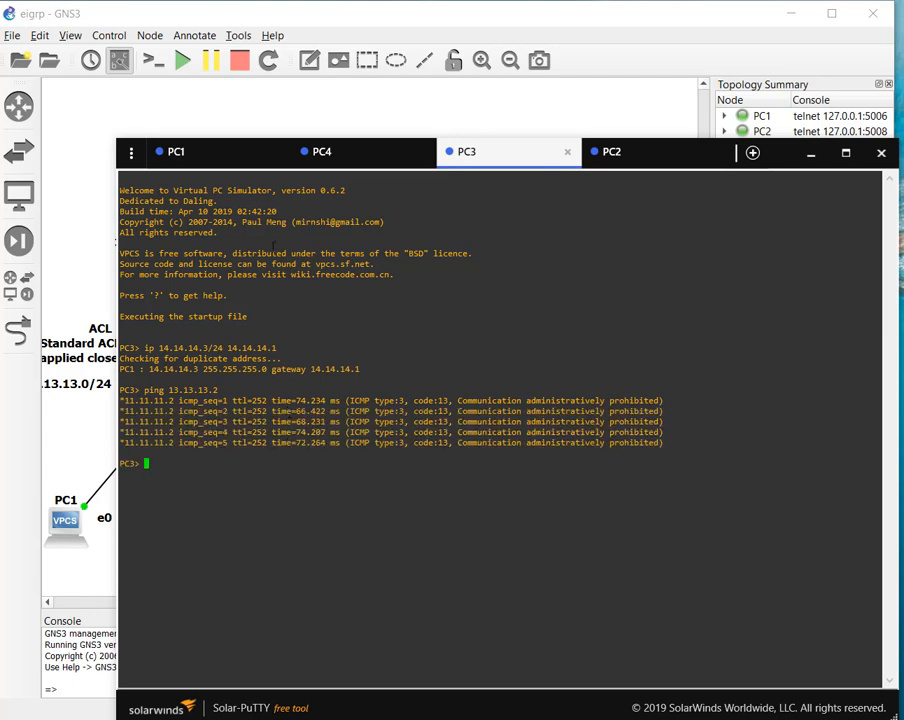
Ping PC1 at 13.13.13.2 from PC4's console.
{"action": "left_click", "coordinate": [344, 162]}
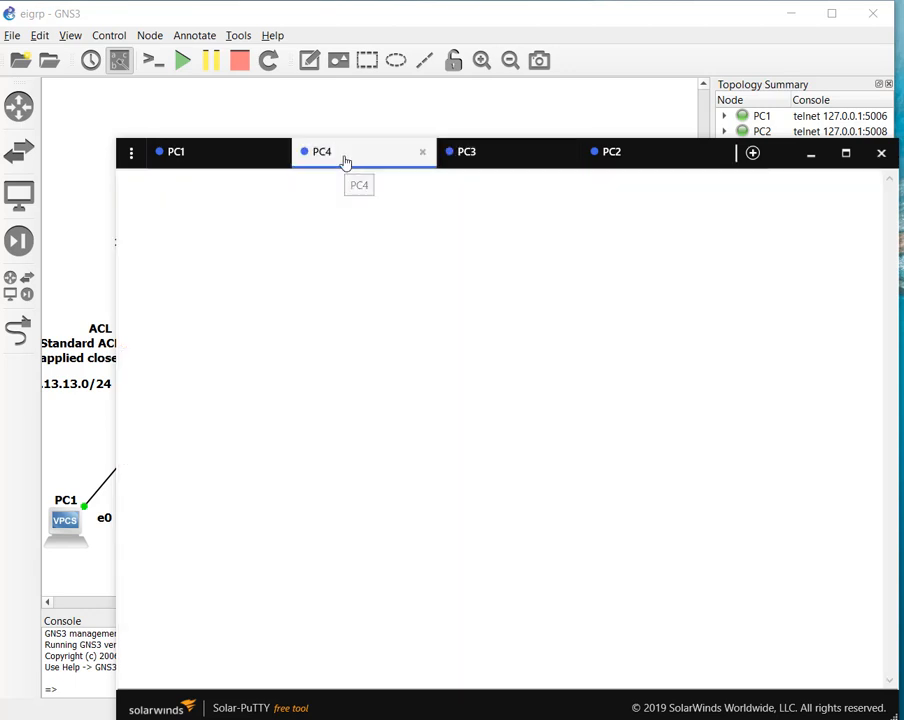
{"action": "type", "text": "ping "}
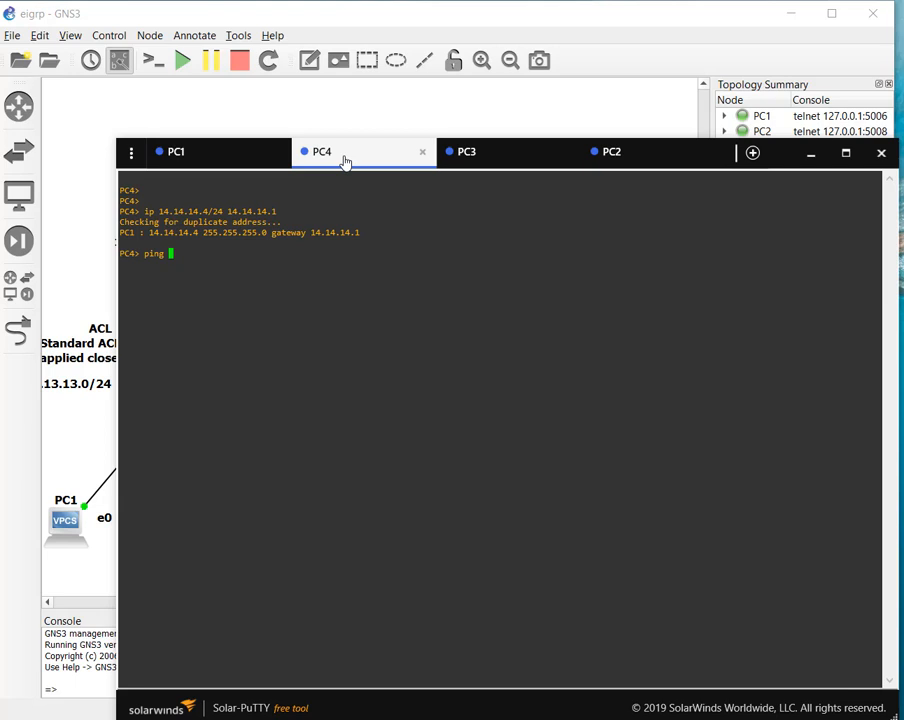
{"action": "type", "text": "13.13.13.2"}
{"action": "key", "text": "Return"}
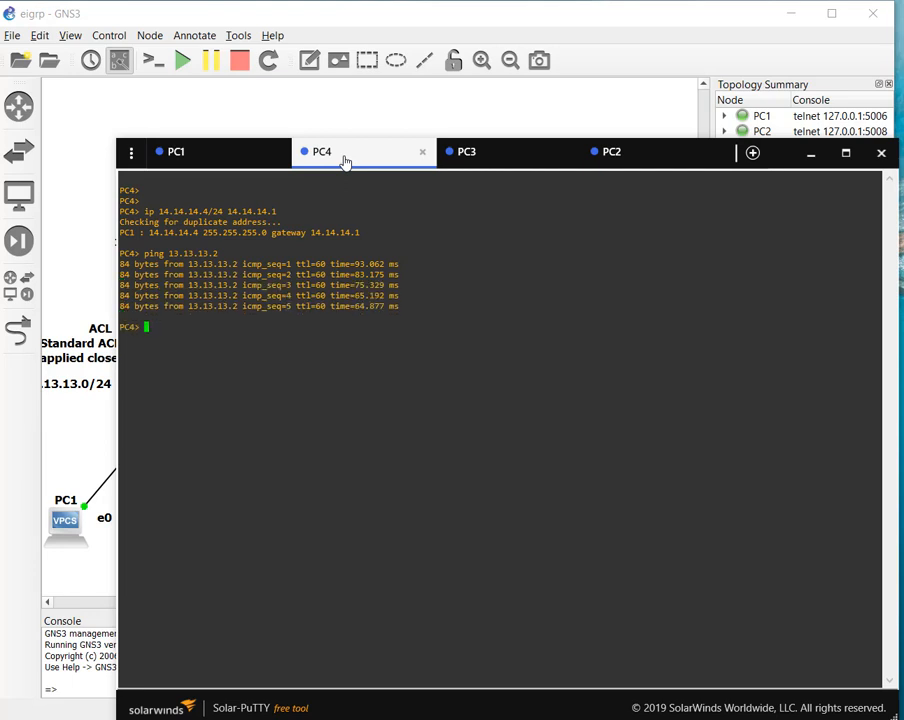
Compare the ping results in the consoles of PC3, PC2 and PC4.
{"action": "left_click", "coordinate": [468, 159]}
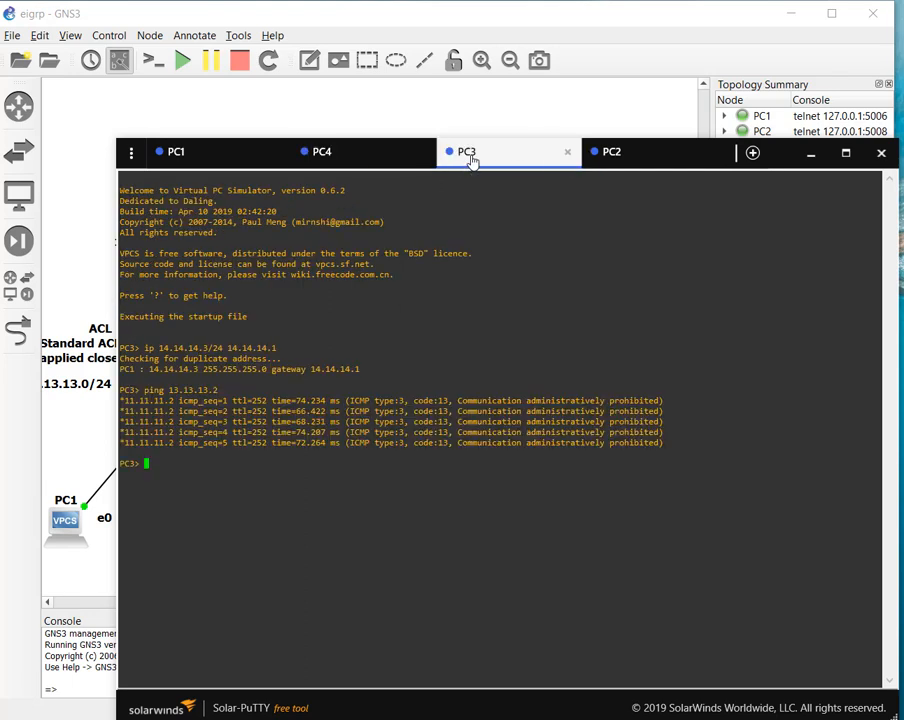
{"action": "left_click", "coordinate": [645, 156]}
{"action": "left_click", "coordinate": [342, 166]}
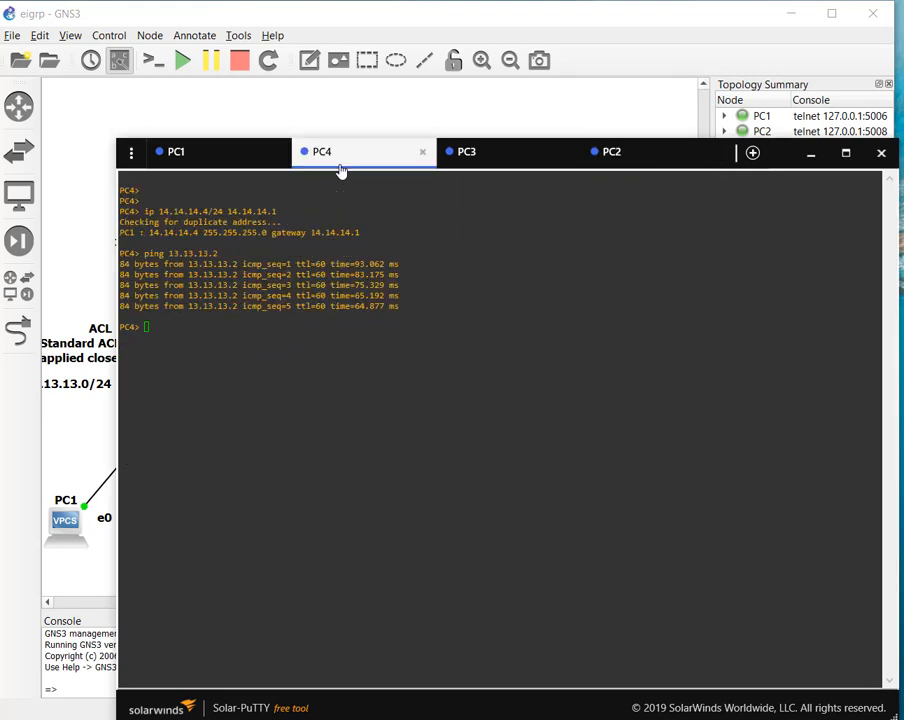
{"action": "left_click", "coordinate": [503, 160]}
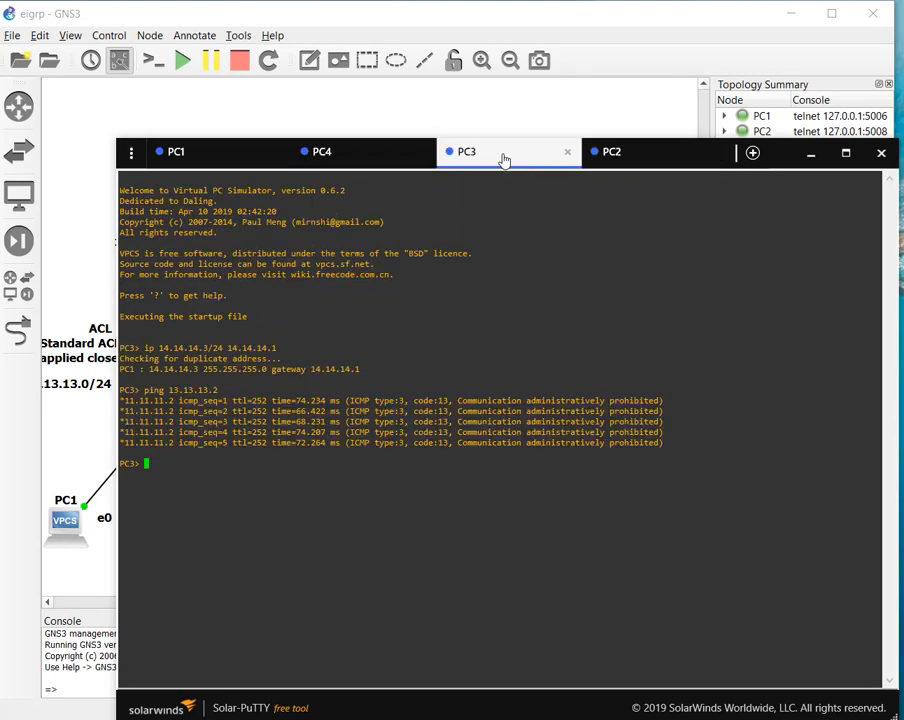
Return to the topology, open router R3's console and bring up its privileged prompt.
{"action": "left_click", "coordinate": [366, 107]}
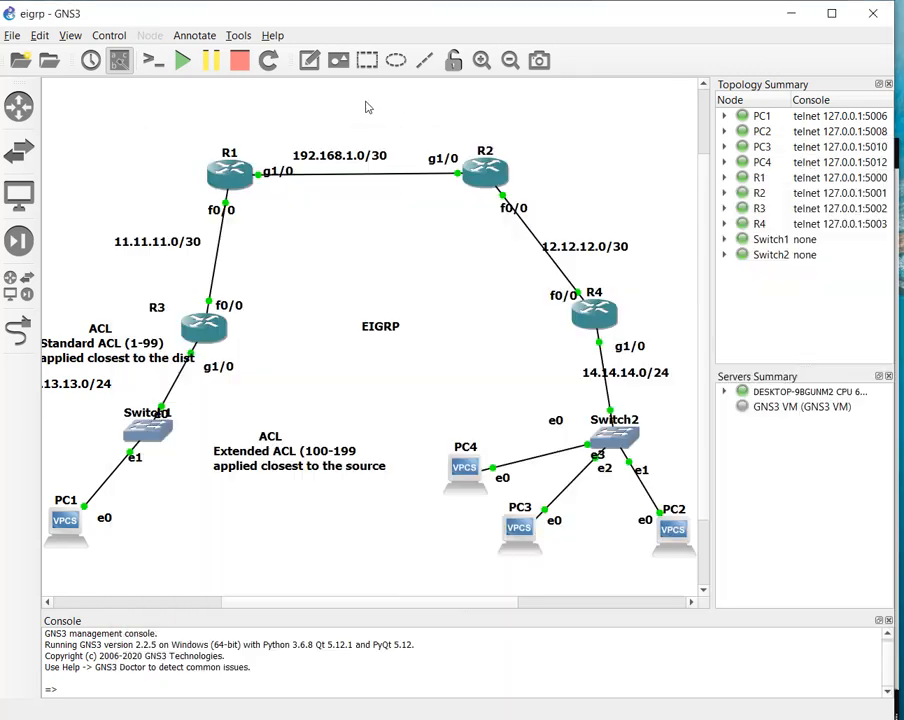
{"action": "right_click", "coordinate": [200, 333]}
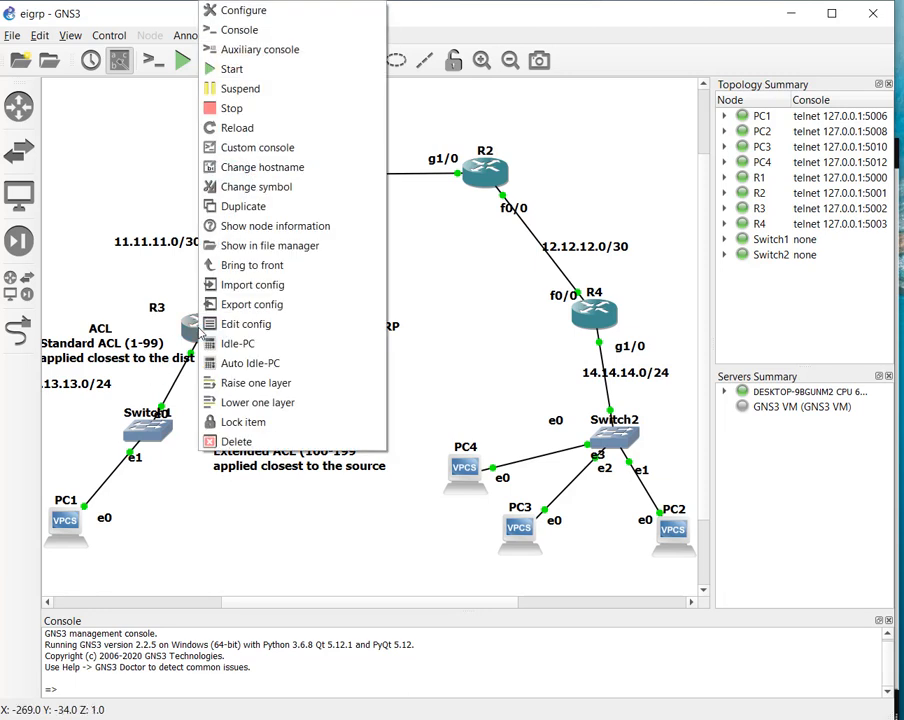
{"action": "left_click", "coordinate": [252, 30]}
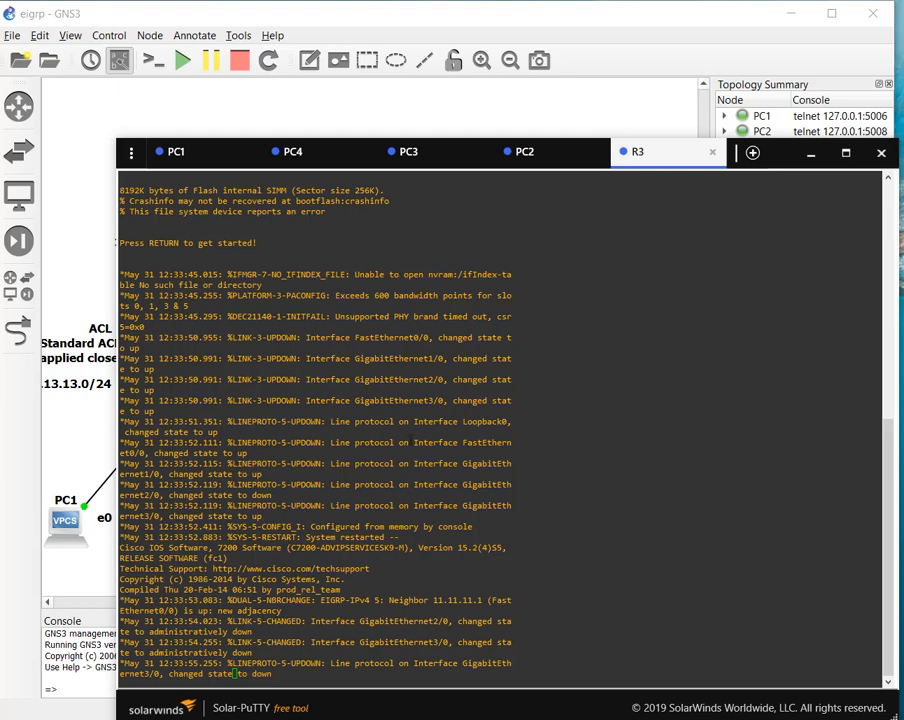
{"action": "key", "text": "Return"}
{"action": "key", "text": "Return"}
{"action": "key", "text": "Return"}
{"action": "key", "text": "Return"}
{"action": "key", "text": "Return"}
{"action": "key", "text": "Return"}
{"action": "key", "text": "Return"}
{"action": "key", "text": "Return"}
{"action": "key", "text": "Return"}
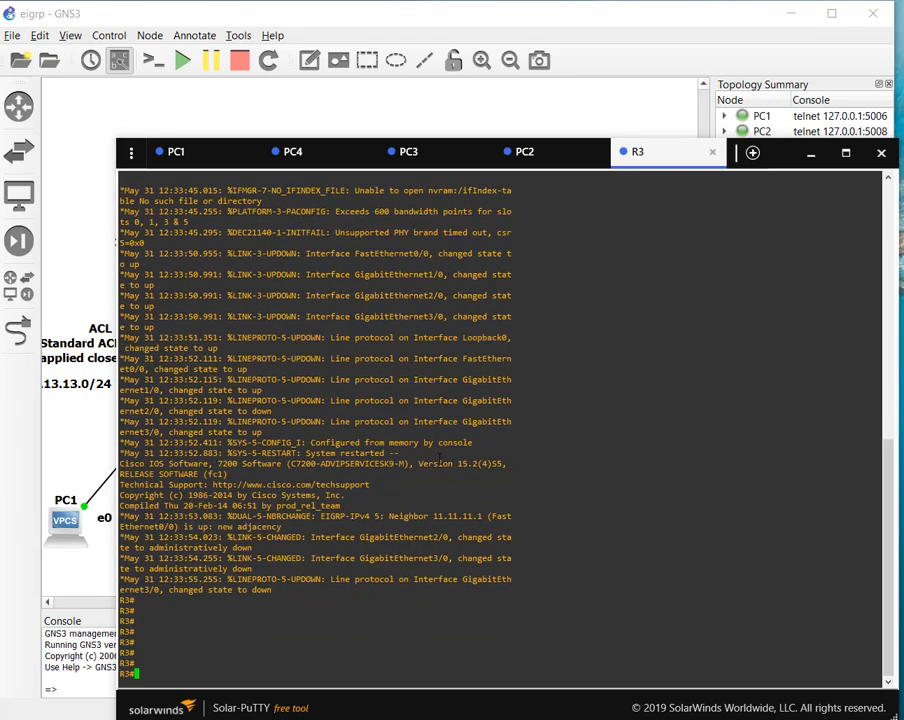
Display the access-list section of R3's running configuration with show run | section access.
{"action": "type", "text": "show run "}
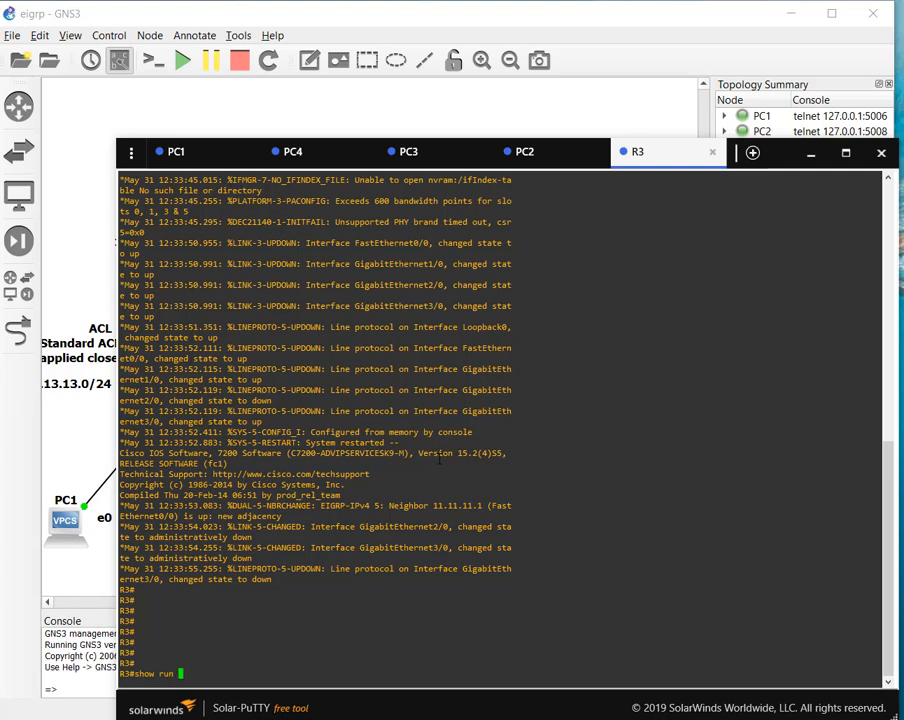
{"action": "type", "text": "se"}
{"action": "key", "text": "Tab"}
{"action": "key", "text": "BackSpace"}
{"action": "key", "text": "BackSpace"}
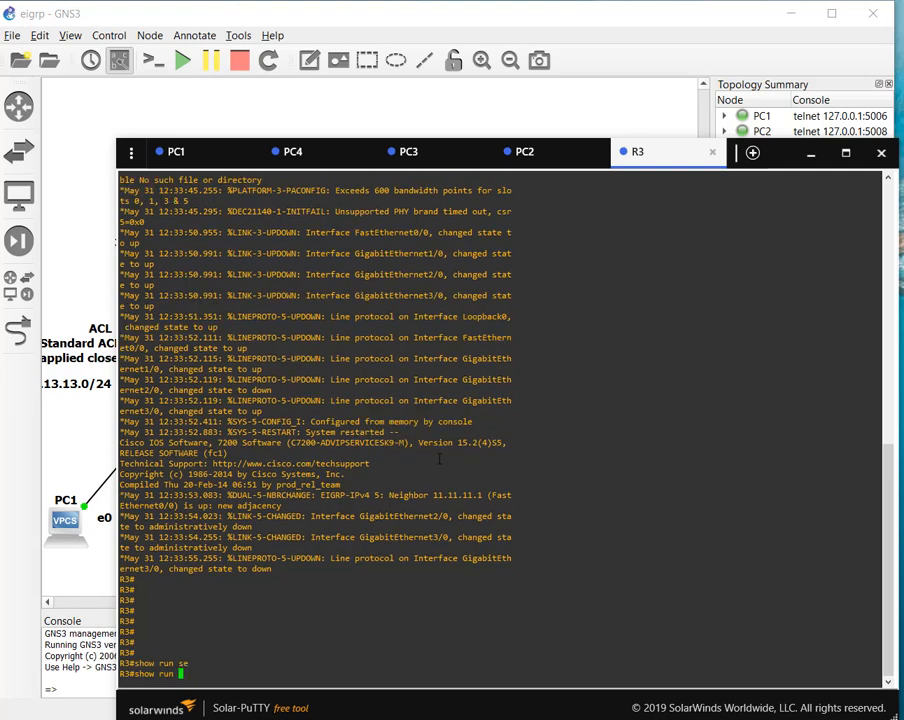
{"action": "type", "text": "~"}
{"action": "key", "text": "BackSpace"}
{"action": "type", "text": "| sec"}
{"action": "key", "text": "Tab"}
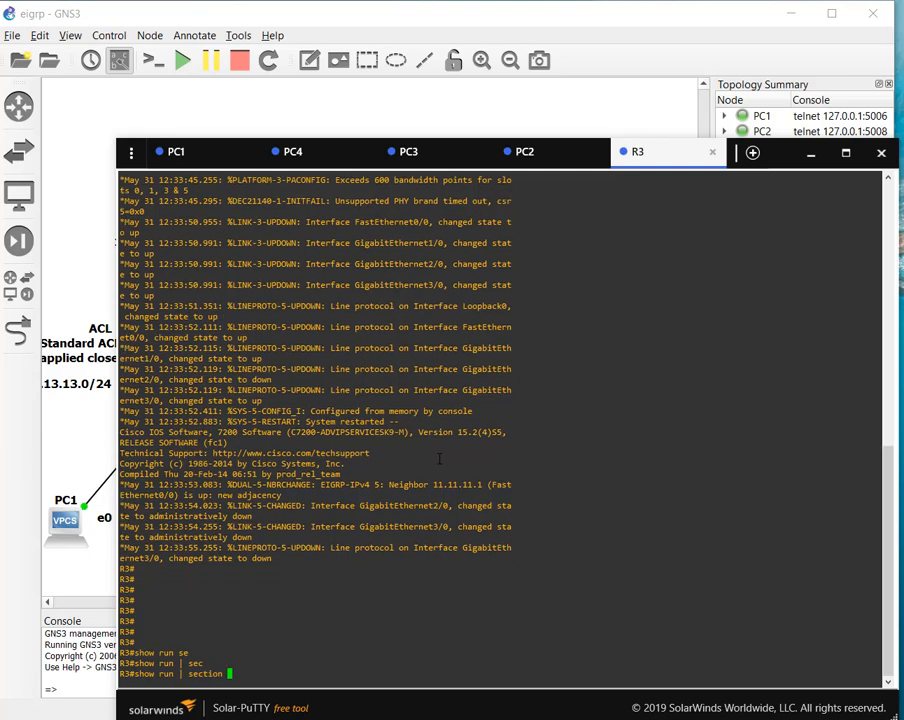
{"action": "type", "text": "access"}
{"action": "key", "text": "Return"}
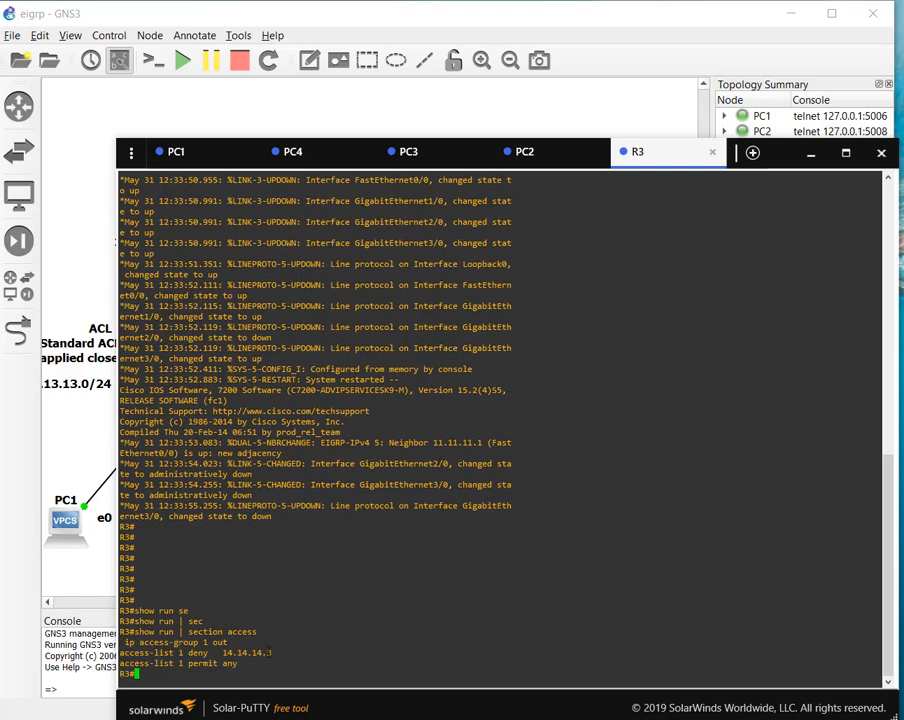
Review PC3's IP address in its console against the host denied by R3's access list.
{"action": "left_click", "coordinate": [431, 161]}
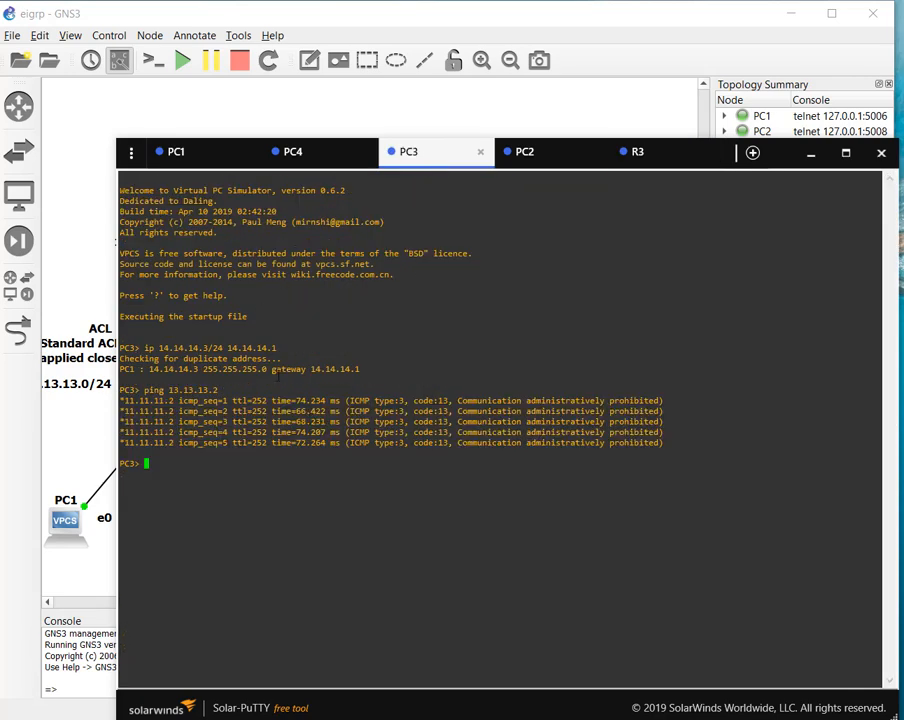
{"action": "left_click_drag", "start_coordinate": [277, 348], "coordinate": [175, 358]}
{"action": "left_click", "coordinate": [175, 358]}
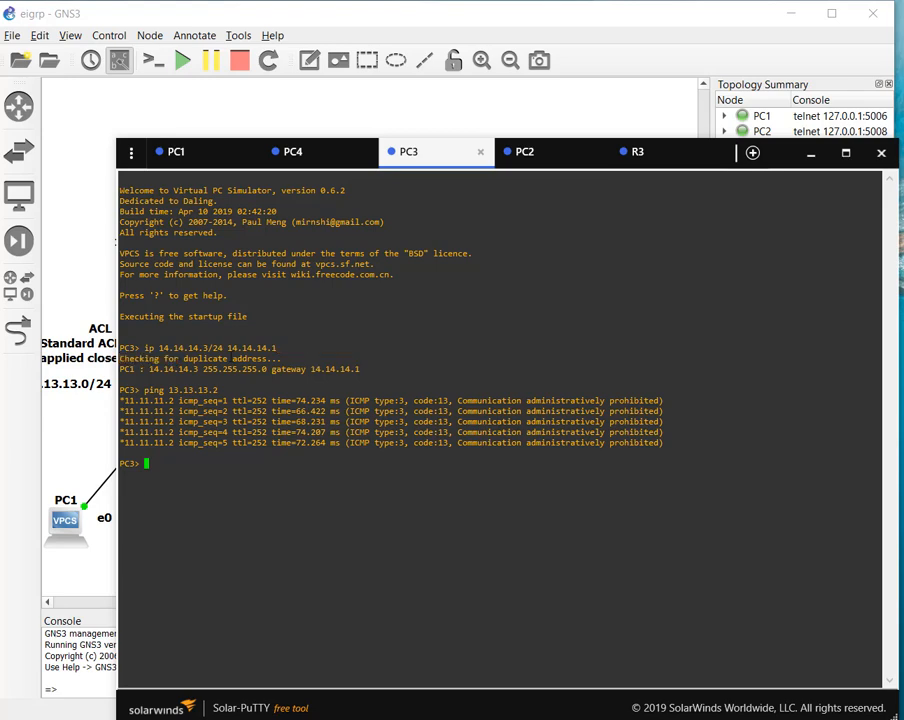
Enter global configuration mode on R3 and remove access list 1.
{"action": "left_click", "coordinate": [660, 160]}
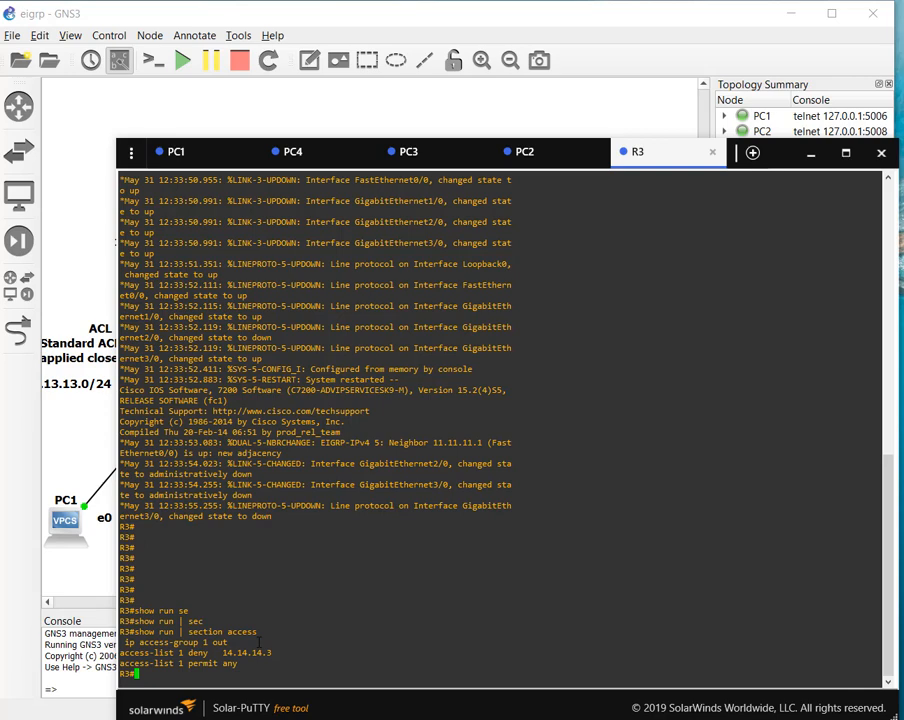
{"action": "type", "text": "conf t"}
{"action": "key", "text": "Return"}
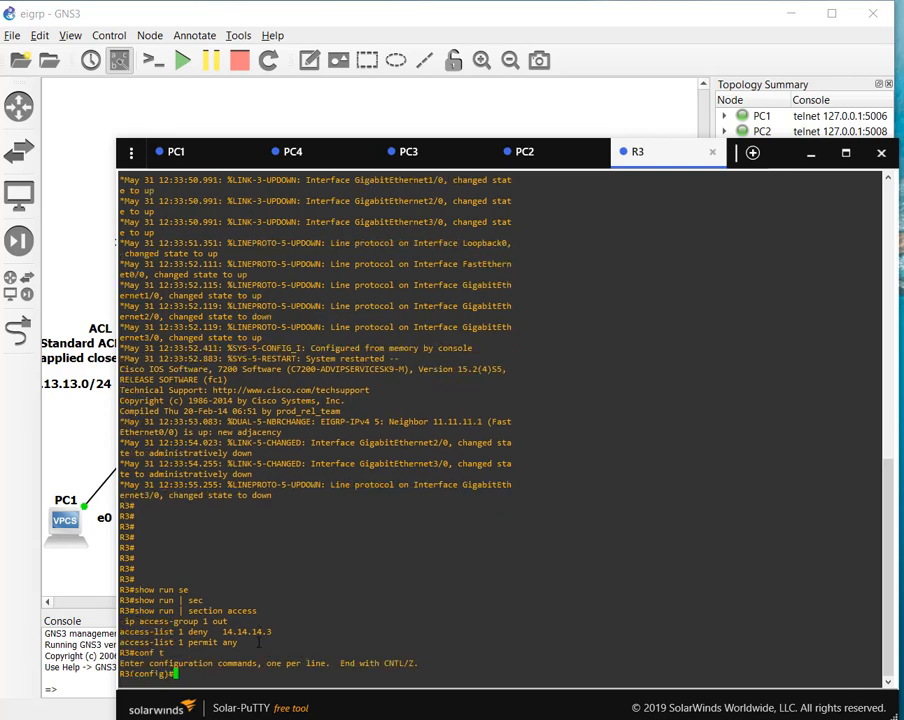
{"action": "type", "text": "no access"}
{"action": "key", "text": "Tab"}
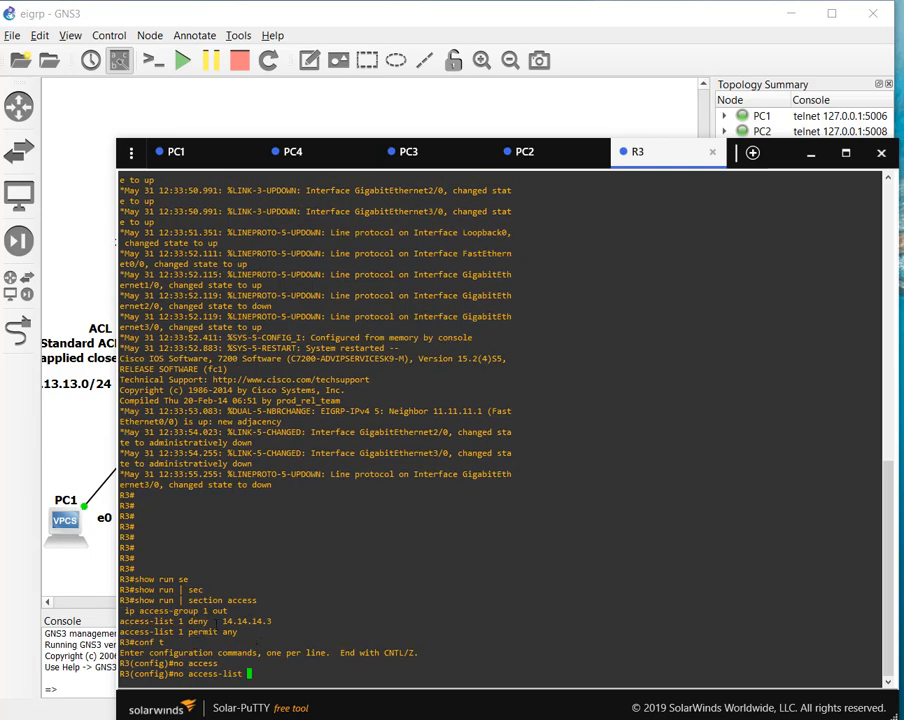
{"action": "type", "text": "1"}
{"action": "key", "text": "Return"}
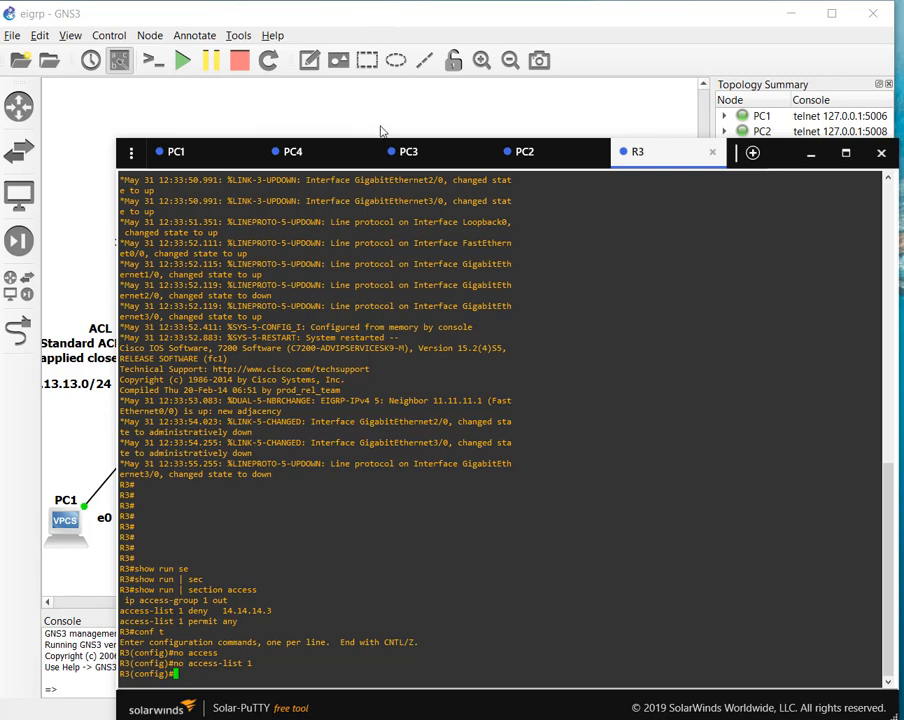
Enter interface configuration mode for gigabitEthernet 1/0 on R3.
{"action": "type", "text": "int"}
{"action": "key", "text": "Tab"}
{"action": "type", "text": "gi"}
{"action": "key", "text": "Tab"}
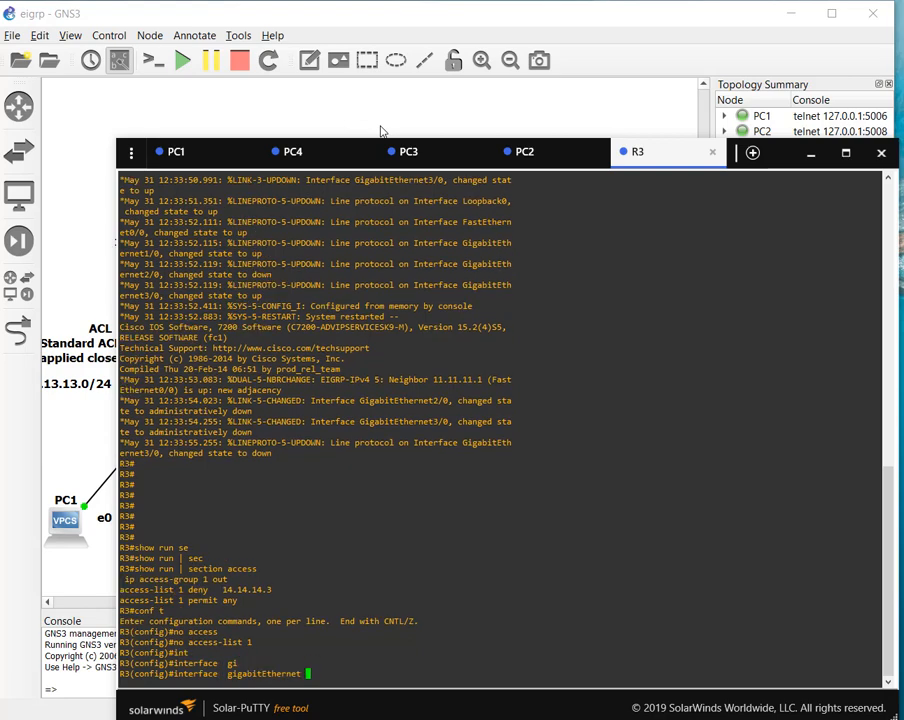
{"action": "type", "text": "1/0"}
{"action": "key", "text": "Return"}
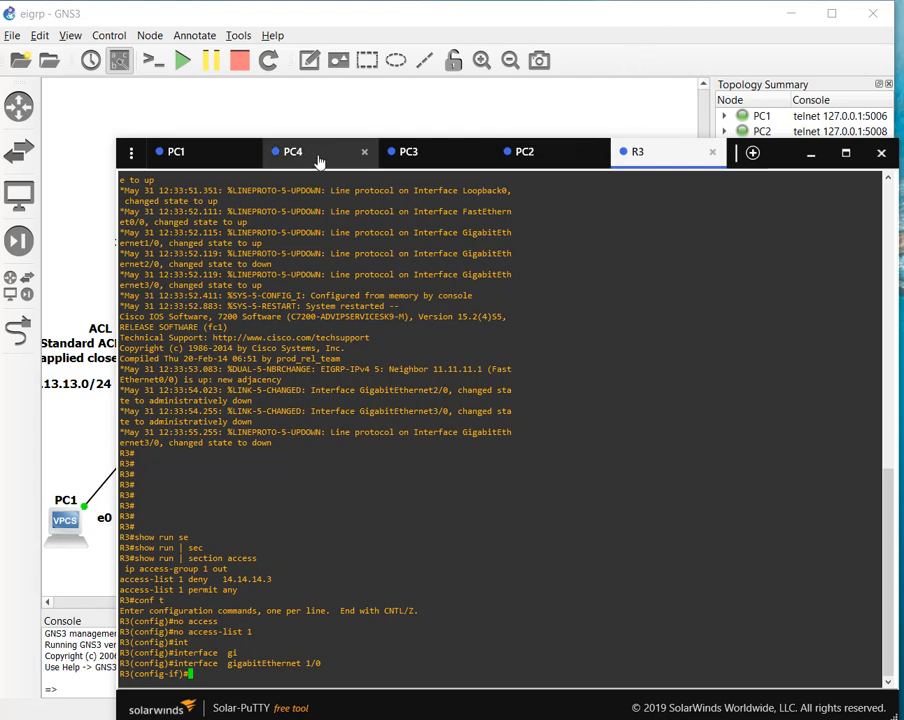
Repeat the ping to 13.13.13.2 from PC3 to test connectivity without the access list.
{"action": "left_click", "coordinate": [407, 155]}
{"action": "key", "text": "Up"}
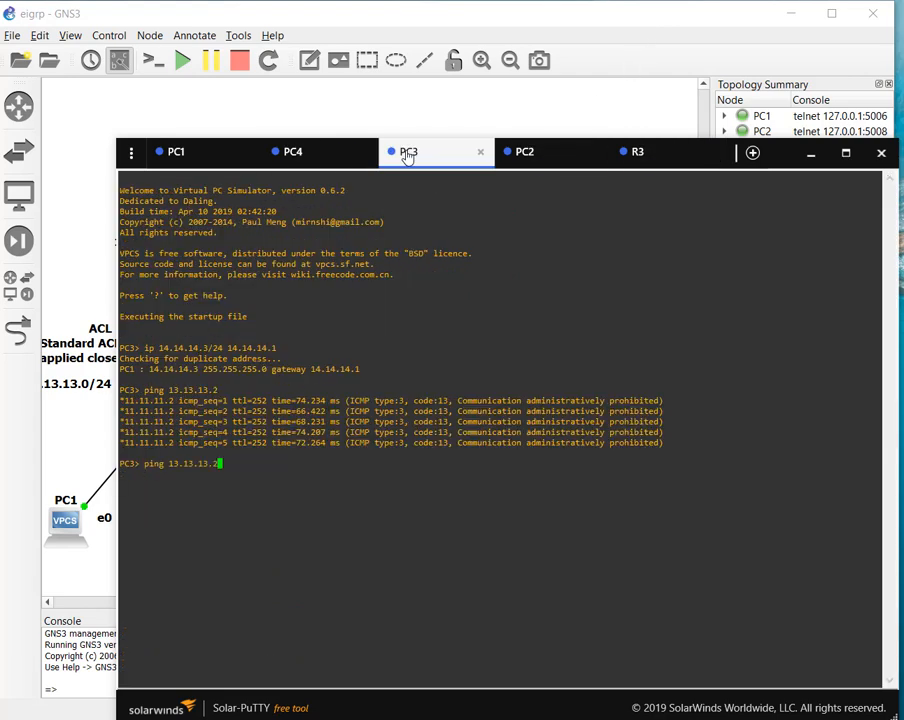
{"action": "key", "text": "Return"}
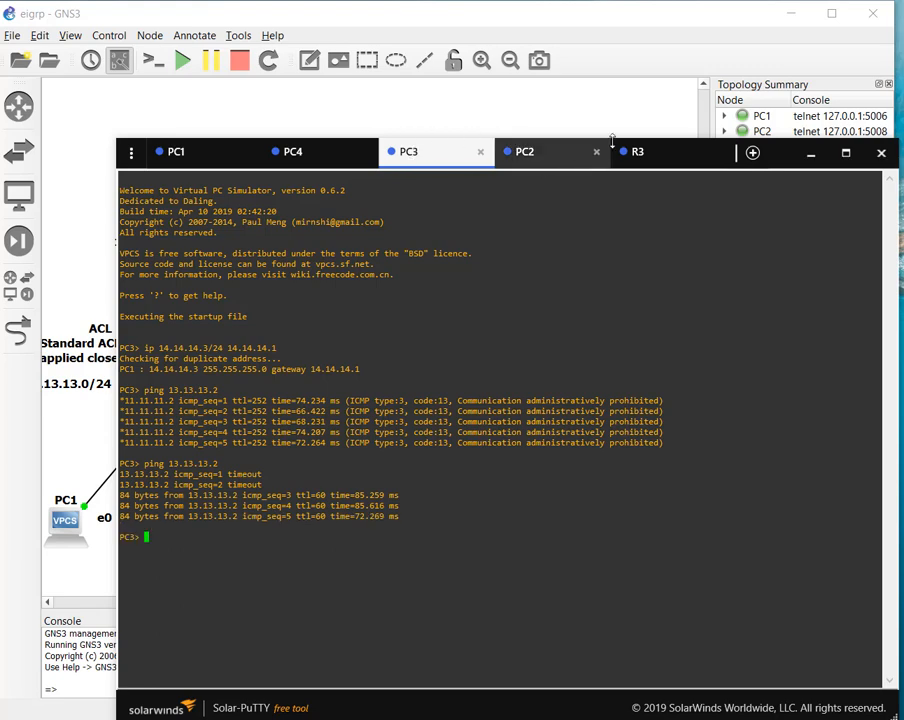
Remove the outbound IP access group 1 from R3's gigabitEthernet 1/0 interface.
{"action": "left_click", "coordinate": [643, 160]}
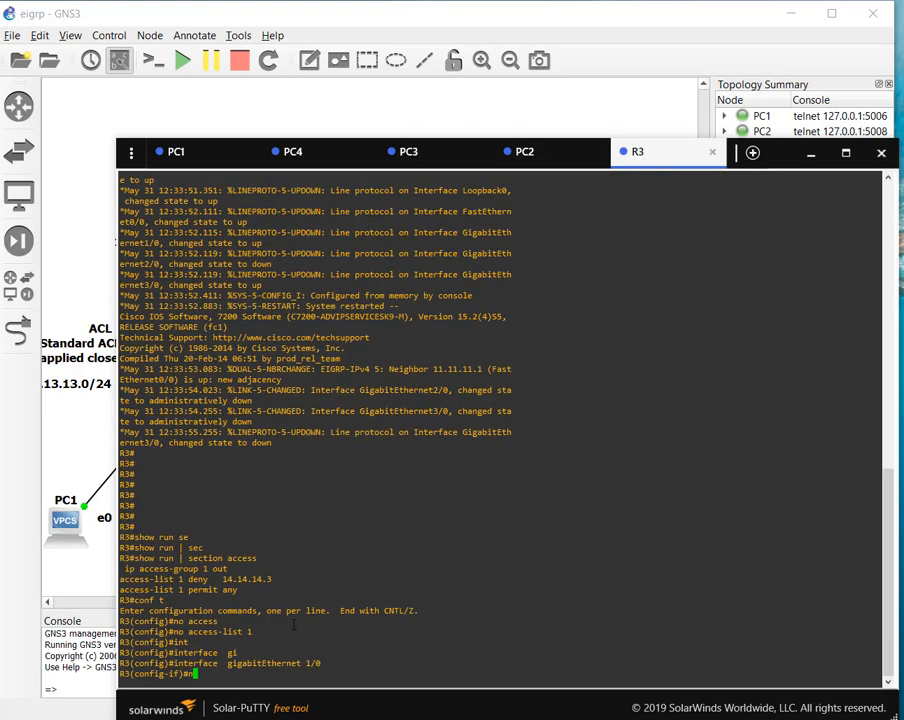
{"action": "type", "text": "no ip acces"}
{"action": "key", "text": "Tab"}
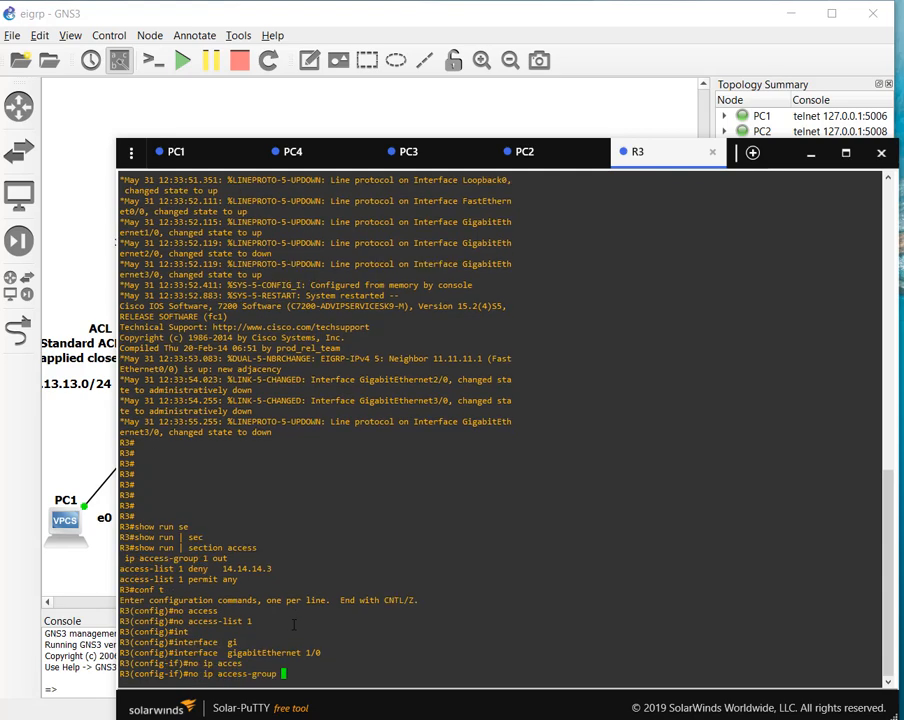
{"action": "type", "text": "1"}
{"action": "key", "text": "Return"}
{"action": "key", "text": "Up"}
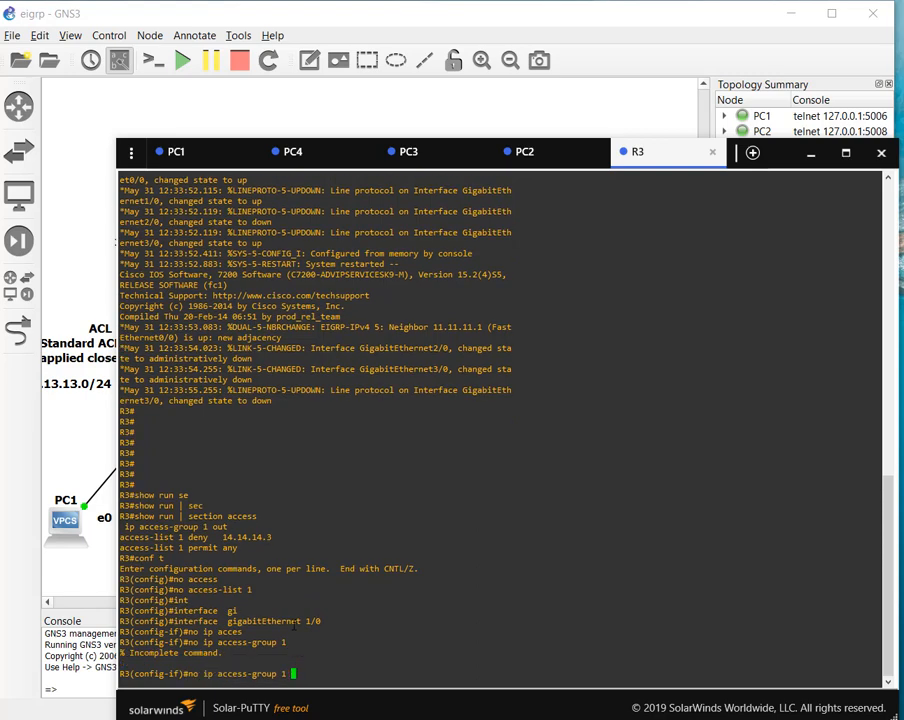
{"action": "type", "text": "ou"}
{"action": "key", "text": "Tab"}
{"action": "key", "text": "Return"}
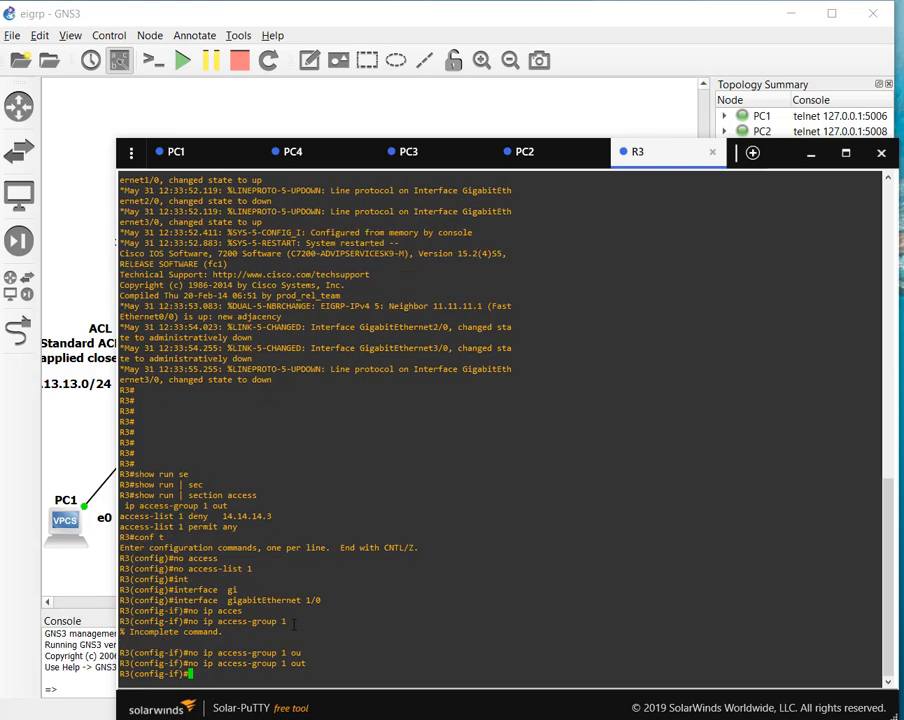
Leave configuration mode on R3 and write the running configuration to NVRAM, accepting the overwrite.
{"action": "type", "text": "end"}
{"action": "key", "text": "Return"}
{"action": "type", "text": "wr"}
{"action": "key", "text": "Return"}
{"action": "key", "text": "Return"}
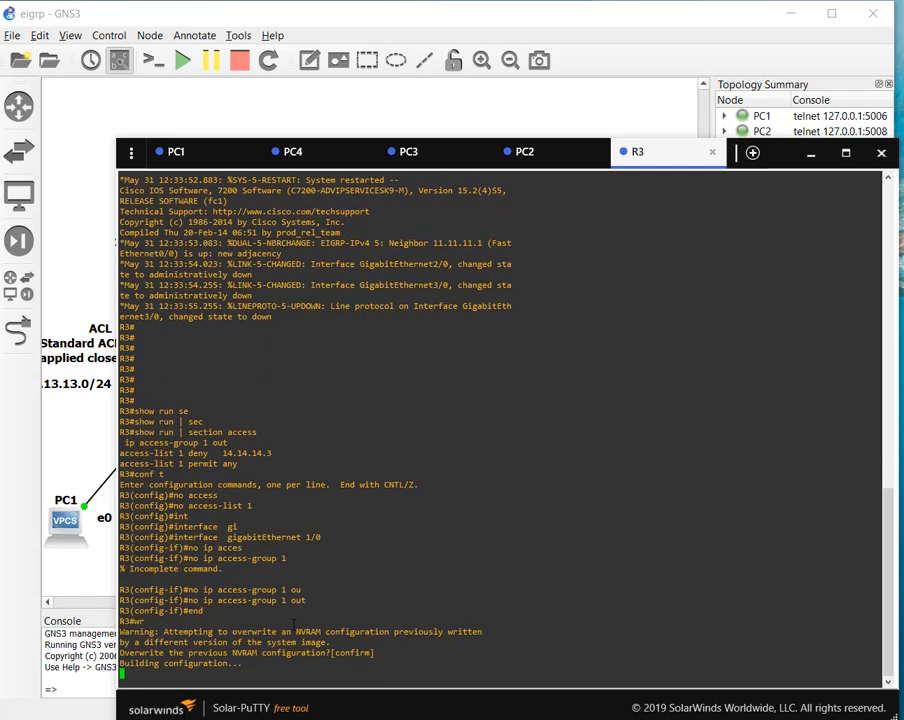
{"action": "key", "text": "Return"}
{"action": "key", "text": "Return"}
{"action": "key", "text": "Return"}
{"action": "key", "text": "Return"}
{"action": "key", "text": "Return"}
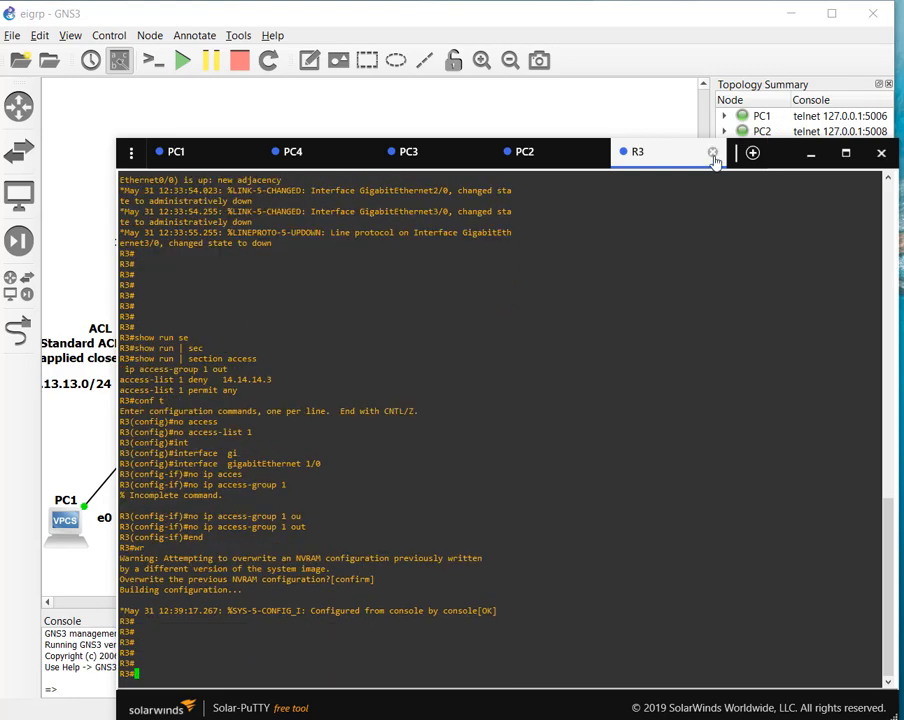
Display the access section of R3's running configuration to check for leftover access lists.
{"action": "type", "text": "show run | se"}
{"action": "key", "text": "Tab"}
{"action": "type", "text": "access"}
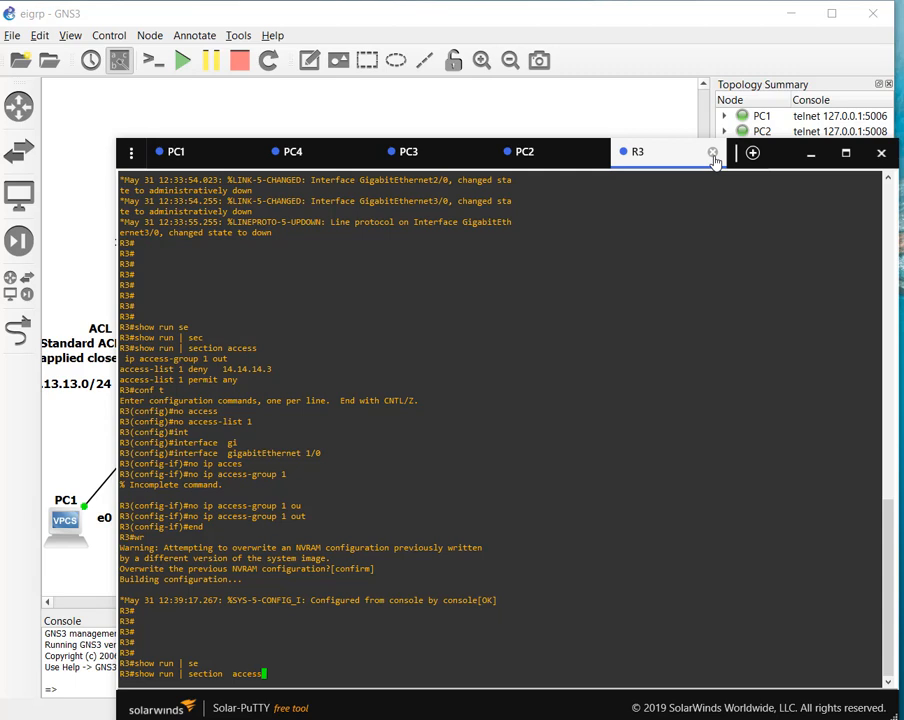
{"action": "key", "text": "Tab"}
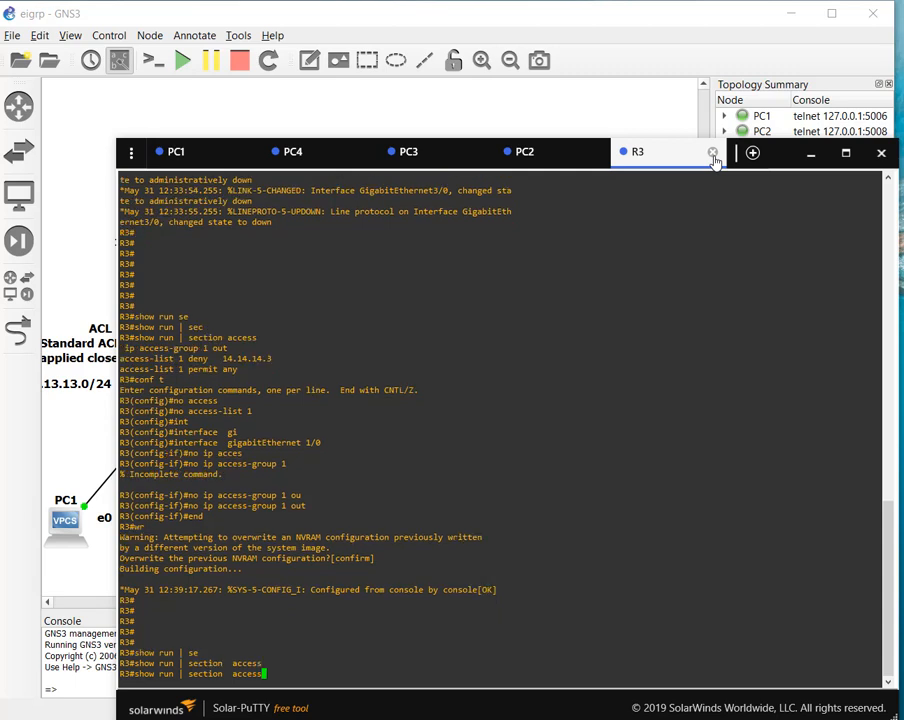
{"action": "key", "text": "Return"}
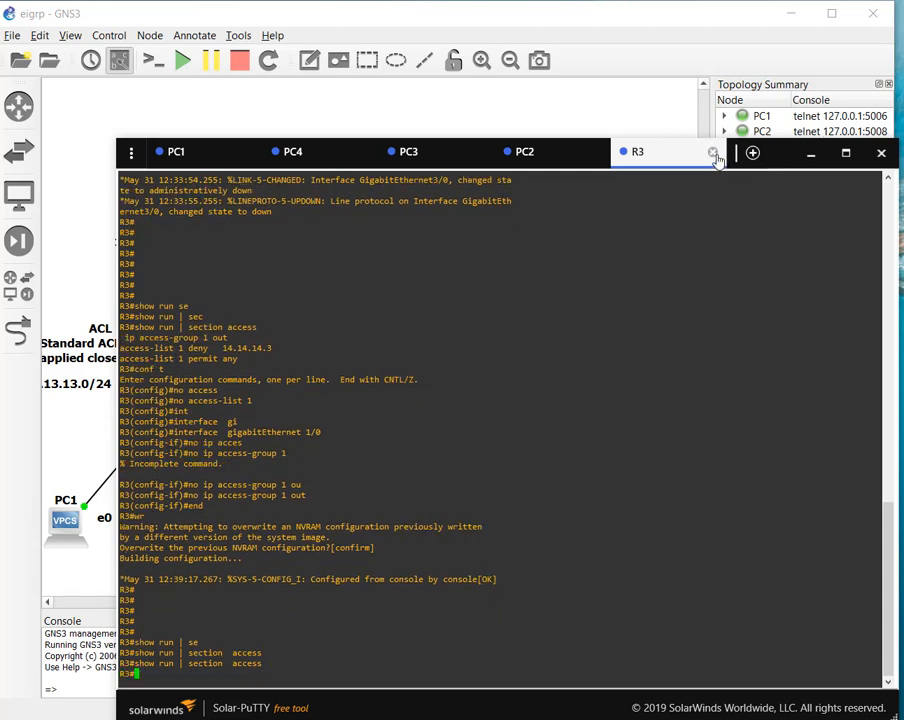
Close R3's console session and open a console to R4, bringing up its command prompt.
{"action": "left_click", "coordinate": [713, 153]}
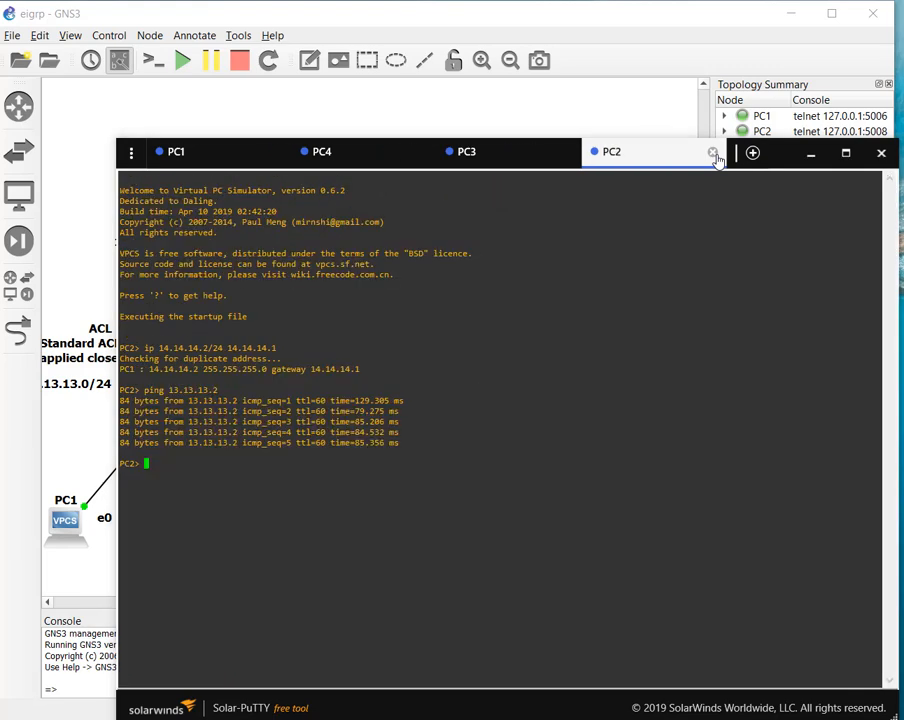
{"action": "left_click", "coordinate": [650, 111]}
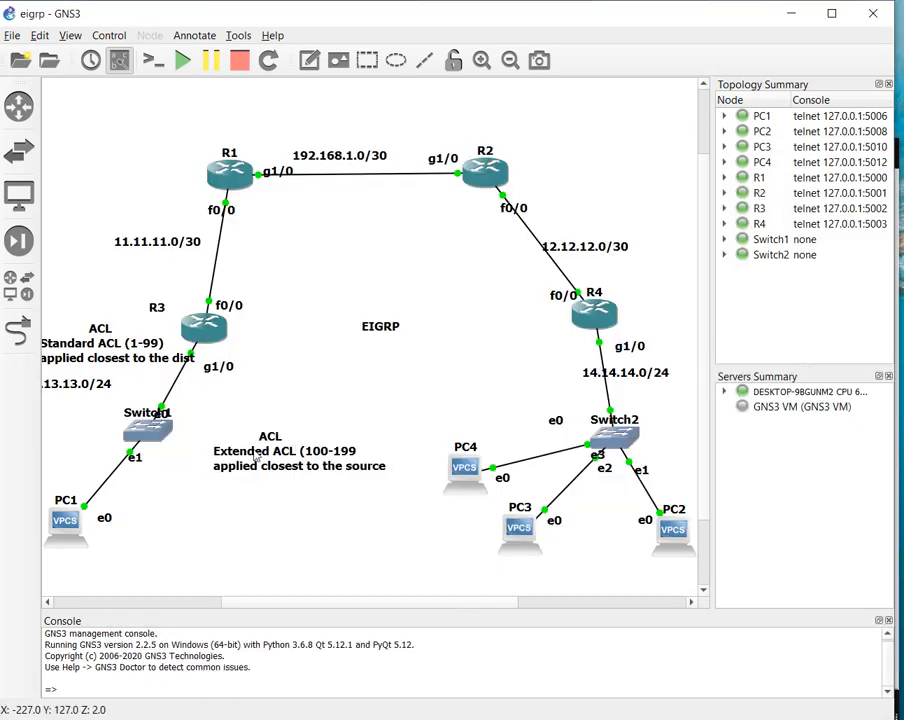
{"action": "right_click", "coordinate": [597, 325]}
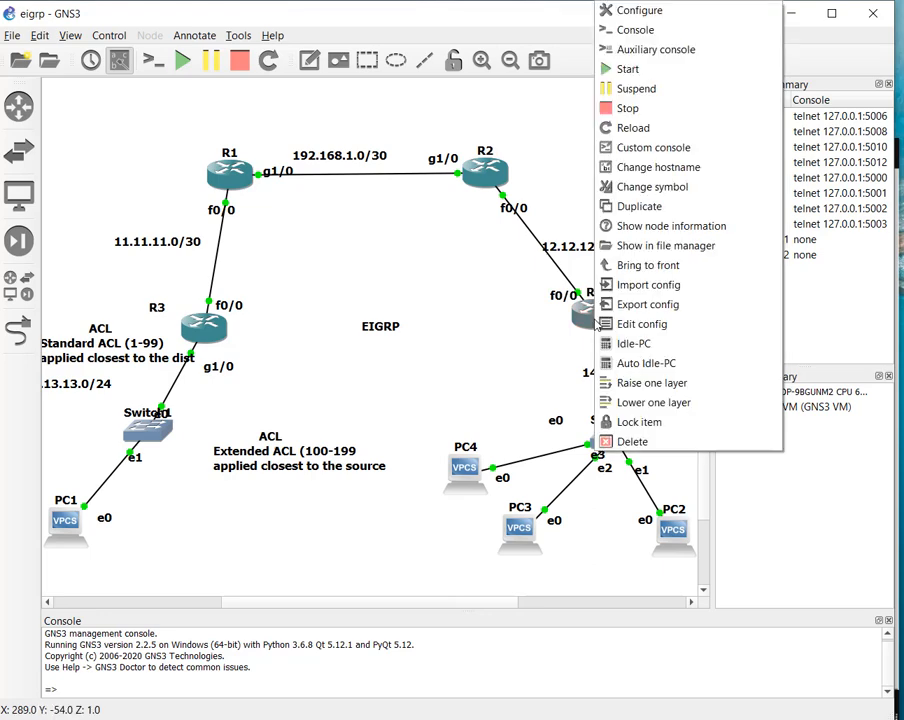
{"action": "left_click", "coordinate": [633, 38]}
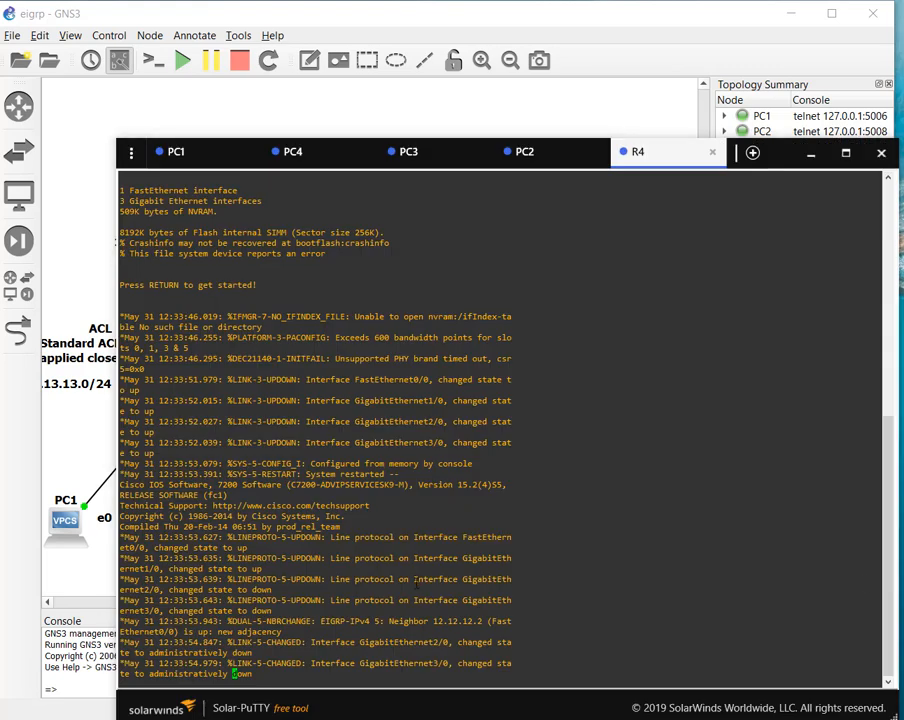
{"action": "key", "text": "Return"}
{"action": "key", "text": "Return"}
{"action": "key", "text": "Return"}
{"action": "key", "text": "Return"}
{"action": "key", "text": "Return"}
{"action": "key", "text": "Return"}
{"action": "key", "text": "Return"}
{"action": "key", "text": "Return"}
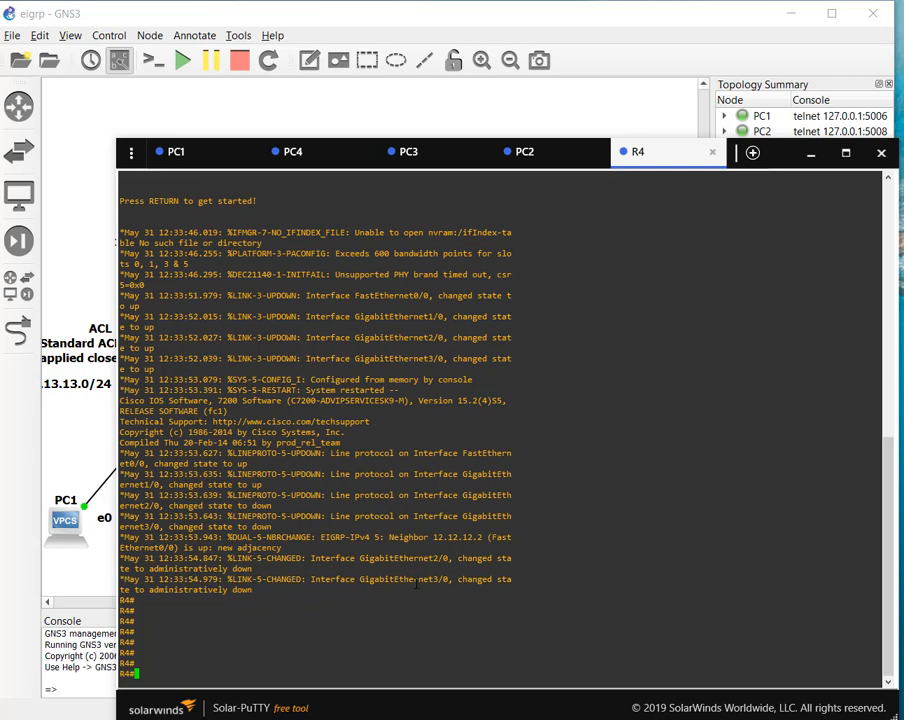
Enter global configuration mode on R4 and check the topology for the ACL placement.
{"action": "type", "text": "conf t"}
{"action": "key", "text": "Return"}
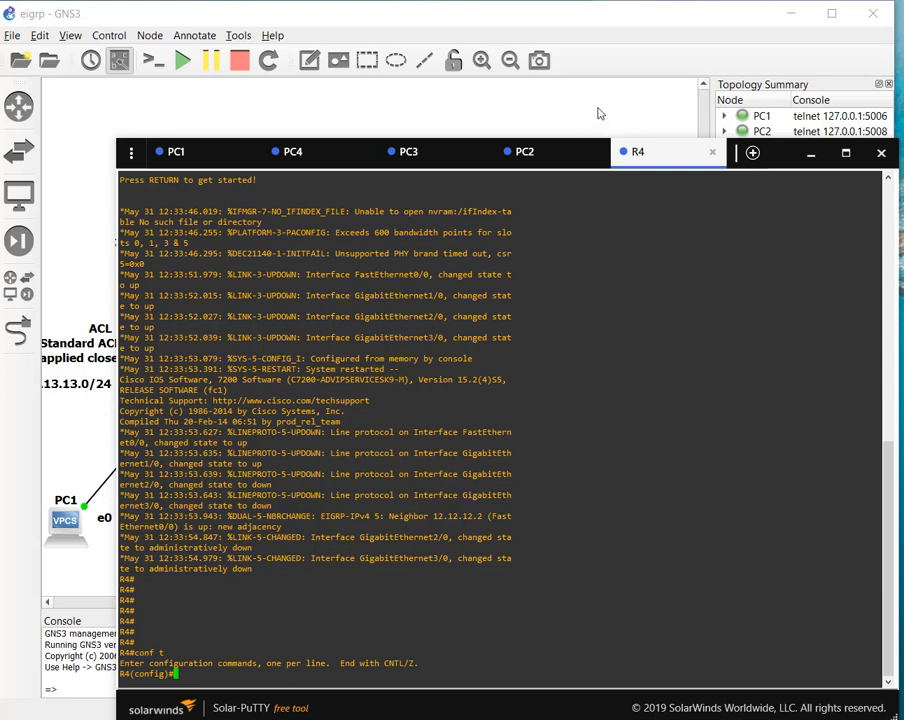
{"action": "left_click_drag", "start_coordinate": [658, 148], "coordinate": [688, 152]}
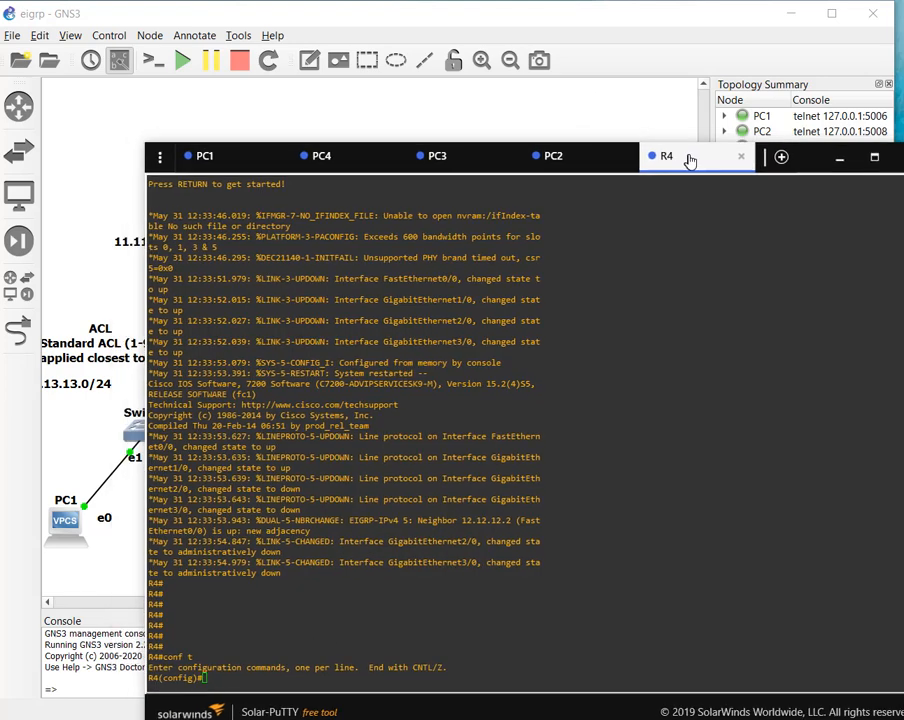
{"action": "left_click", "coordinate": [628, 120]}
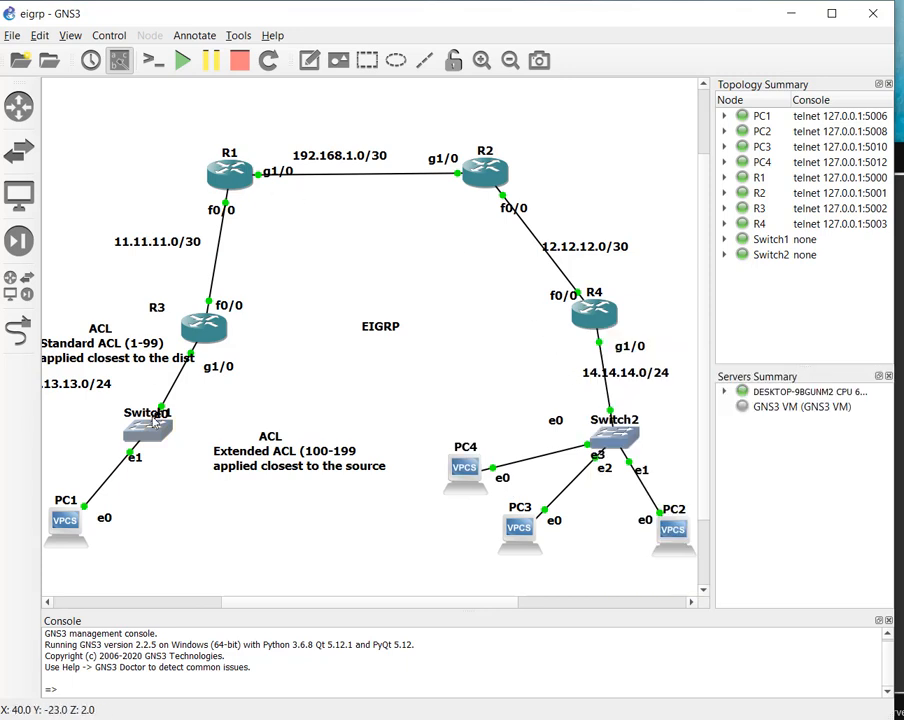
{"action": "left_click", "coordinate": [896, 246]}
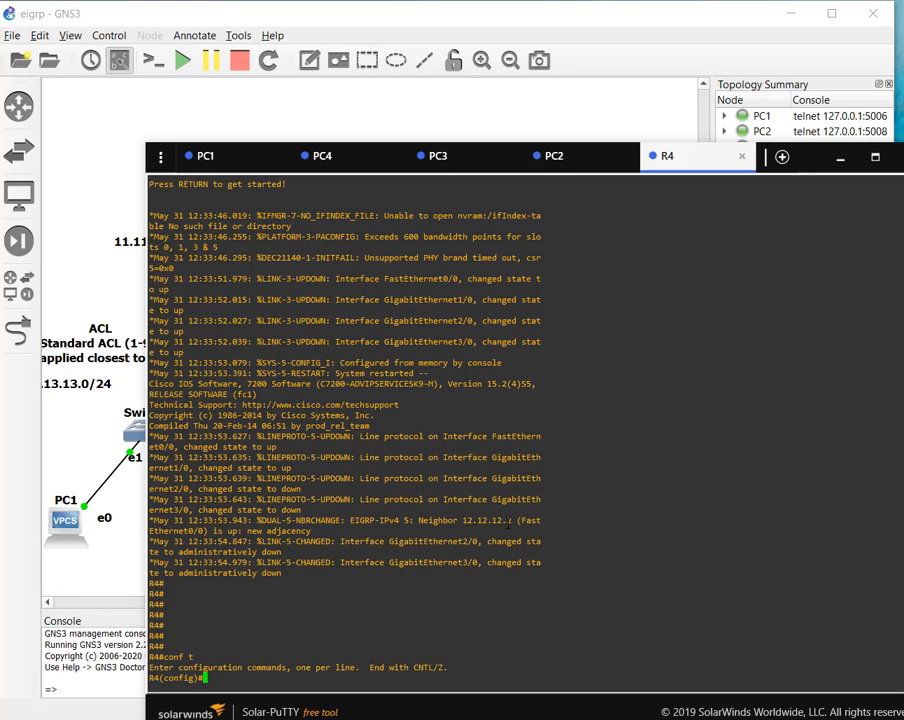
List the options that R4 offers for standard access-list 90.
{"action": "type", "text": "acces"}
{"action": "key", "text": "Tab"}
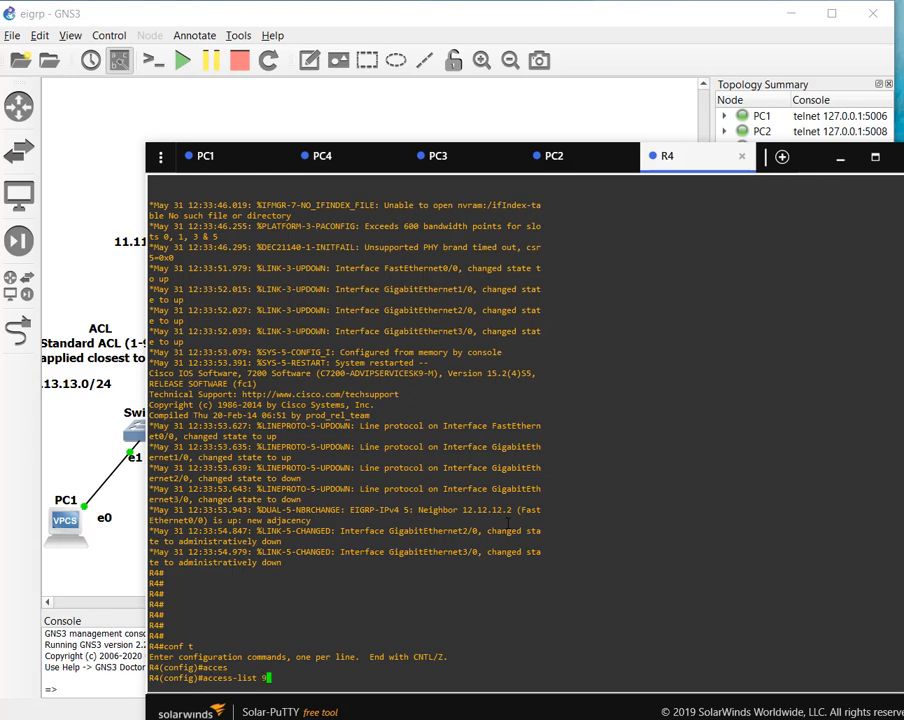
{"action": "type", "text": "90"}
{"action": "type", "text": "?"}
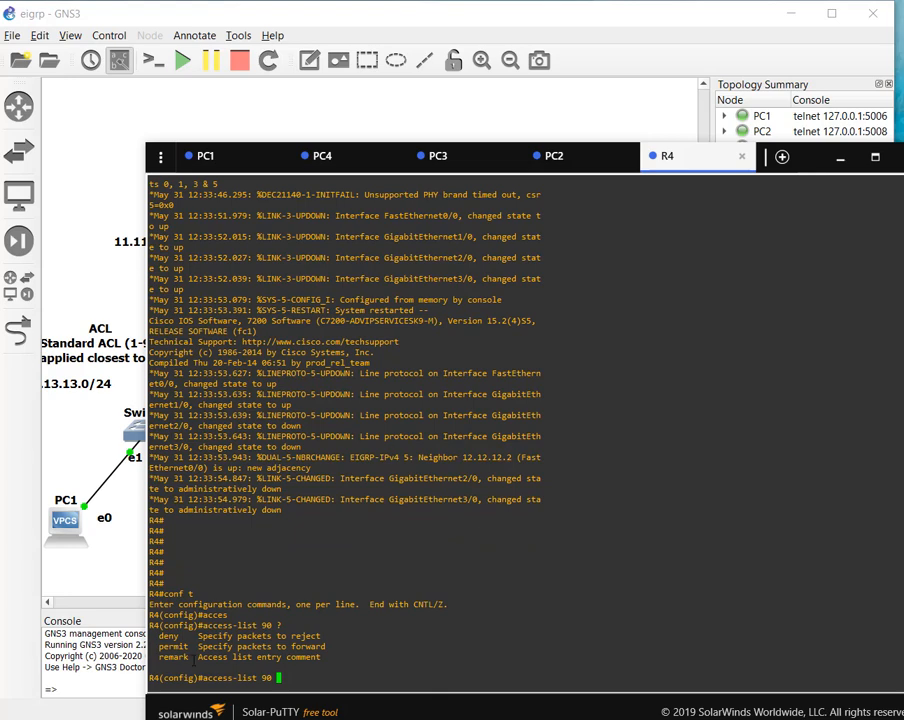
{"action": "left_click_drag", "start_coordinate": [193, 660], "coordinate": [168, 646]}
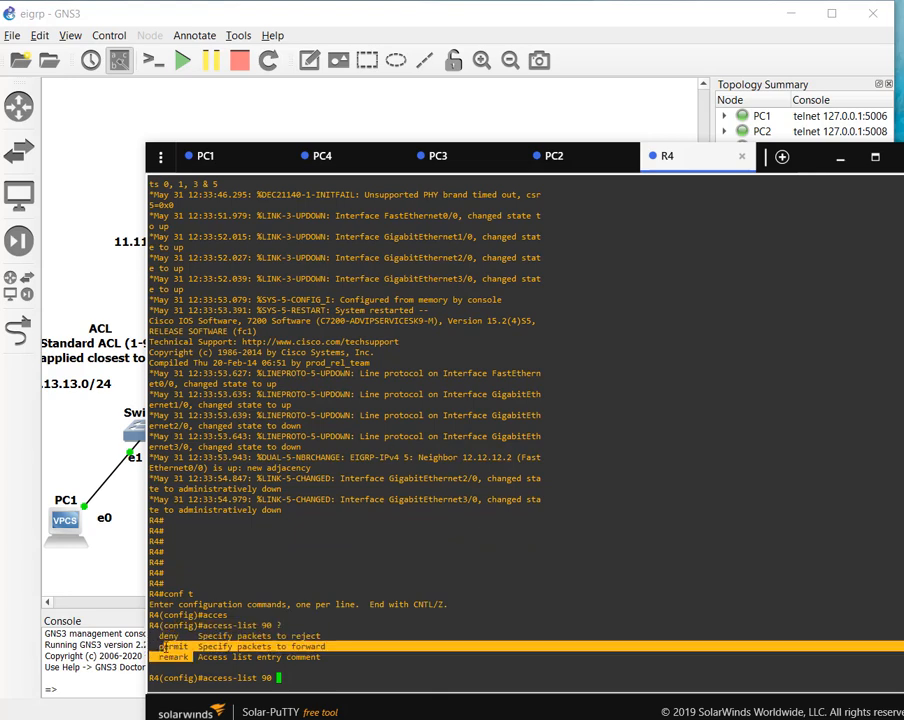
{"action": "left_click", "coordinate": [258, 646]}
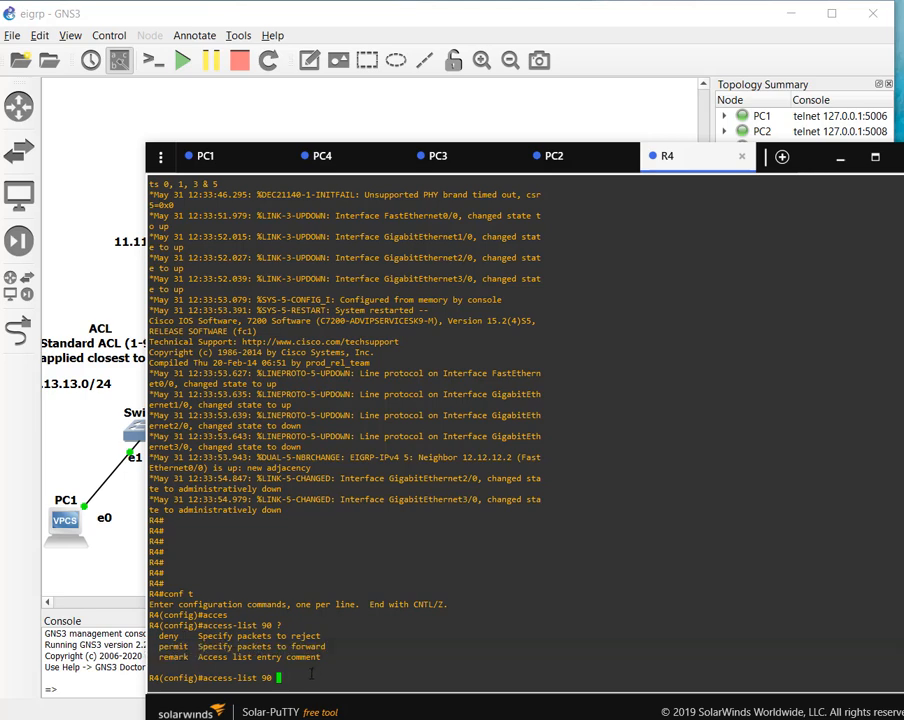
List the options for extended access-list 100 and the protocols its deny entry accepts.
{"action": "key", "text": "BackSpace"}
{"action": "key", "text": "BackSpace"}
{"action": "key", "text": "BackSpace"}
{"action": "type", "text": "100 ?"}
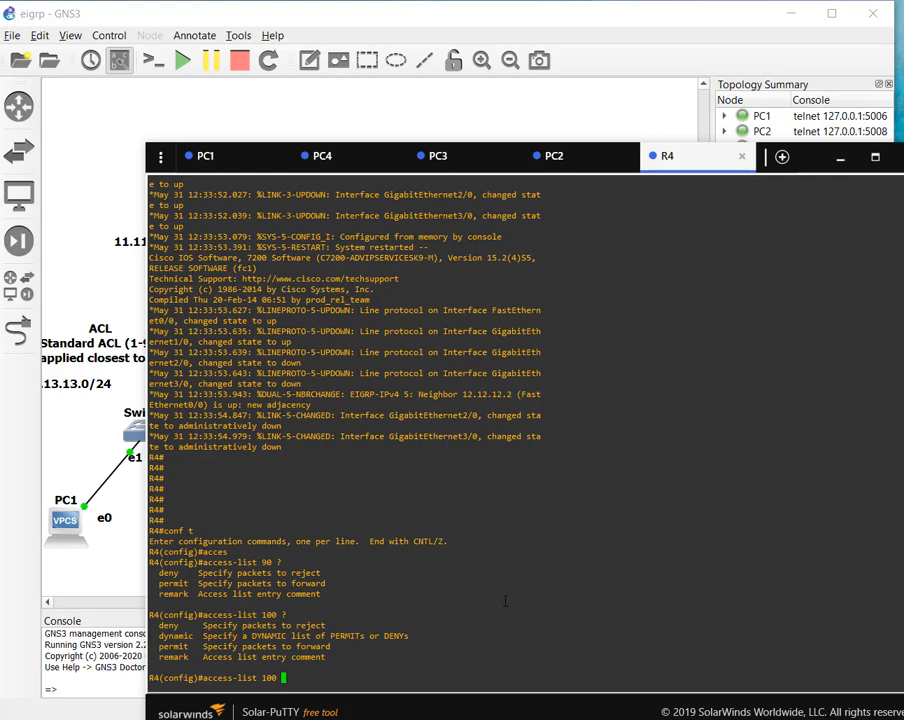
{"action": "type", "text": "de"}
{"action": "key", "text": "Tab"}
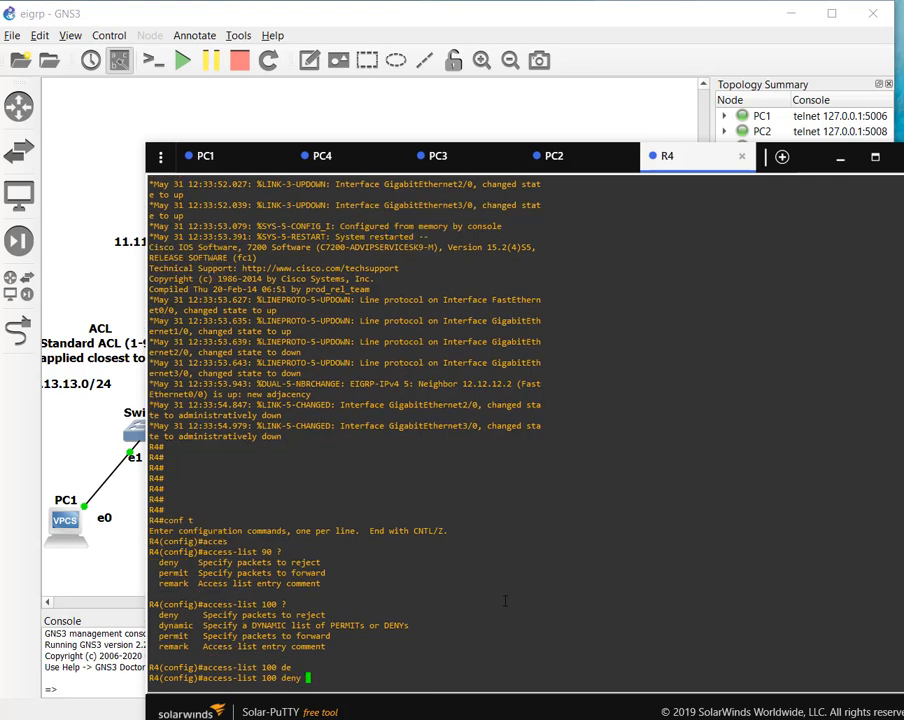
{"action": "type", "text": "?"}
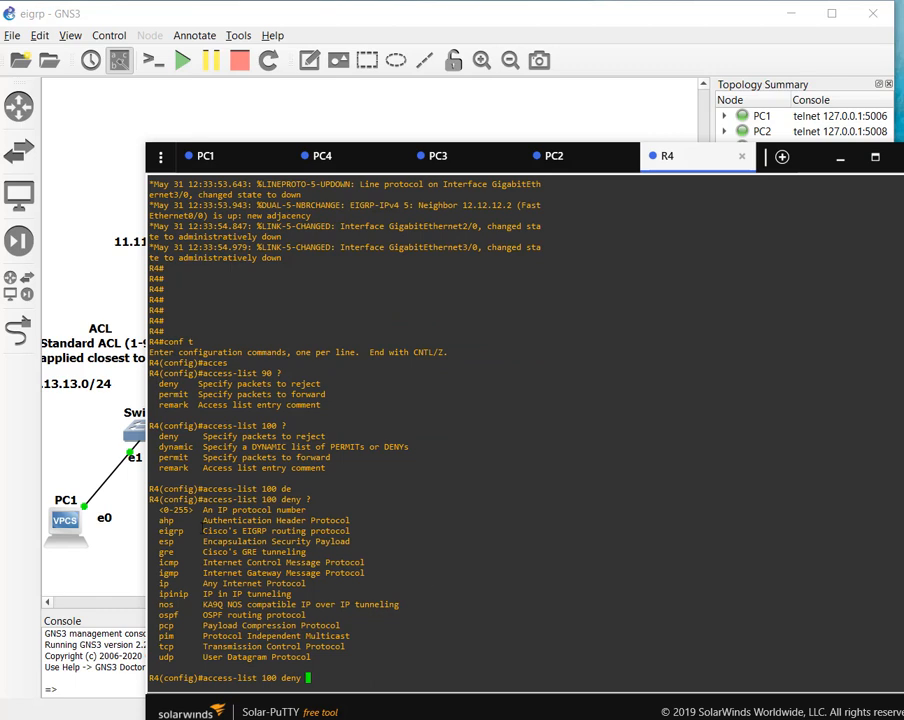
{"action": "double_click", "coordinate": [184, 531]}
List the match options for a deny entry in access-list 90 and compare them with the protocols of access-list 100.
{"action": "key", "text": "BackSpace"}
{"action": "key", "text": "BackSpace"}
{"action": "key", "text": "BackSpace"}
{"action": "key", "text": "BackSpace"}
{"action": "key", "text": "BackSpace"}
{"action": "key", "text": "BackSpace"}
{"action": "key", "text": "BackSpace"}
{"action": "key", "text": "BackSpace"}
{"action": "key", "text": "BackSpace"}
{"action": "type", "text": "90"}
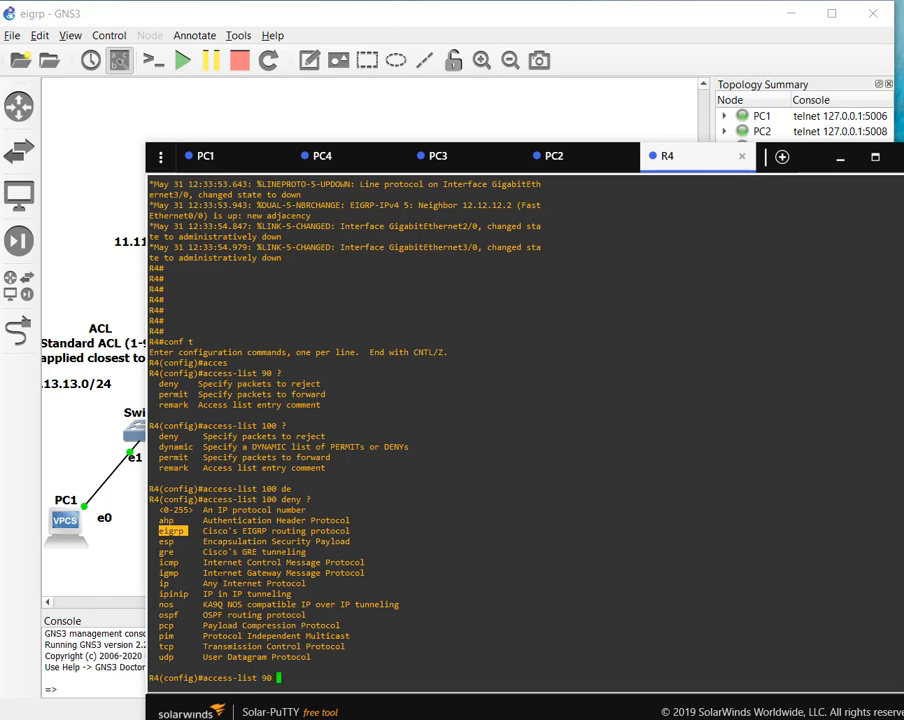
{"action": "type", "text": " de"}
{"action": "key", "text": "Tab"}
{"action": "type", "text": "?"}
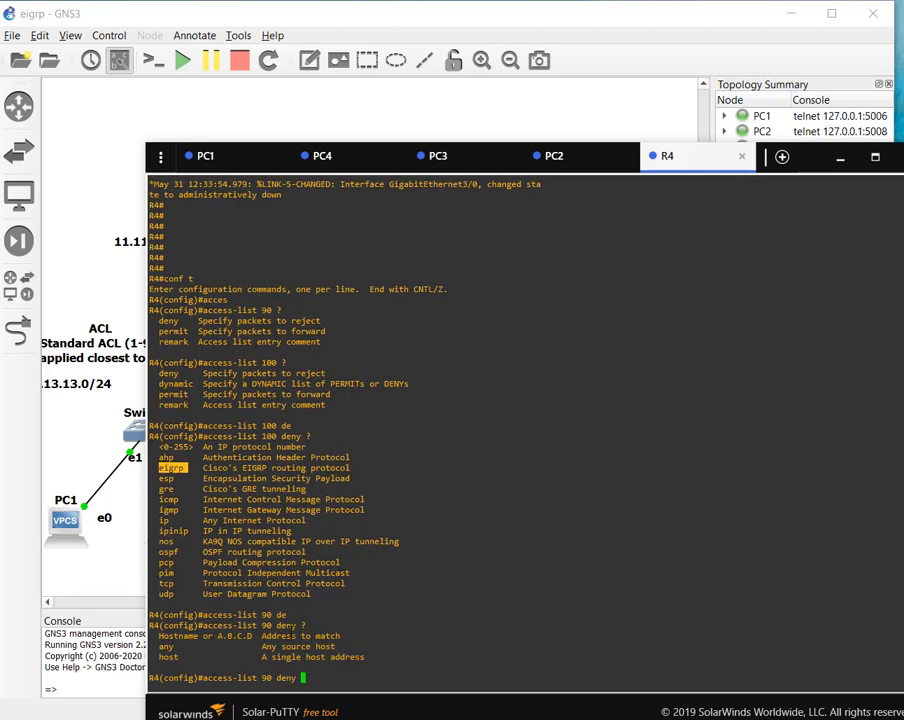
{"action": "left_click", "coordinate": [196, 659]}
{"action": "left_click_drag", "start_coordinate": [196, 659], "coordinate": [185, 641]}
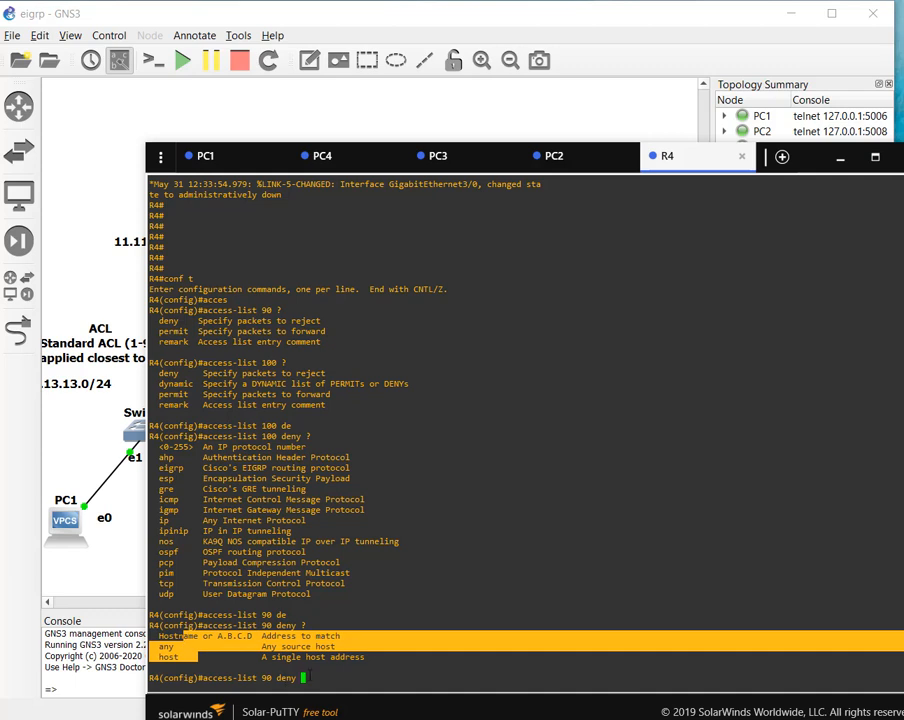
{"action": "left_click", "coordinate": [185, 489]}
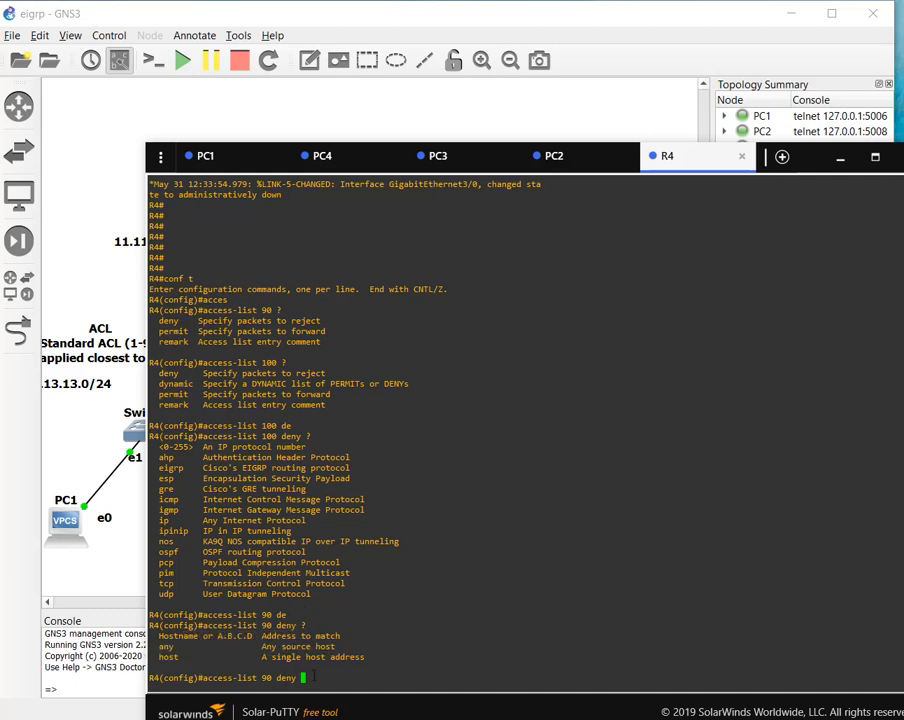
{"action": "triple_click", "coordinate": [191, 598]}
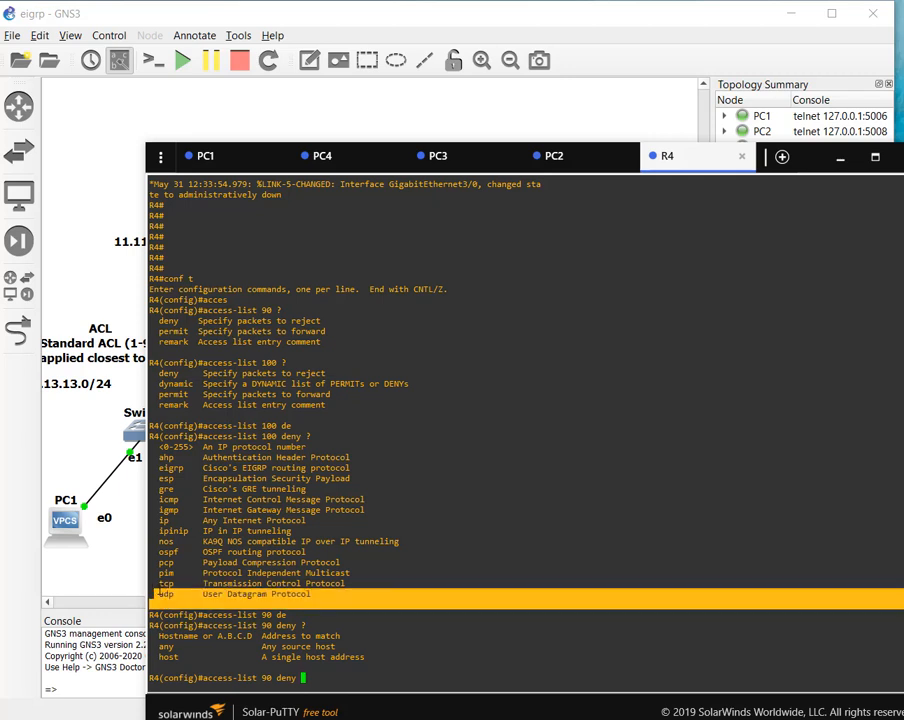
{"action": "left_click_drag", "start_coordinate": [191, 598], "coordinate": [156, 574]}
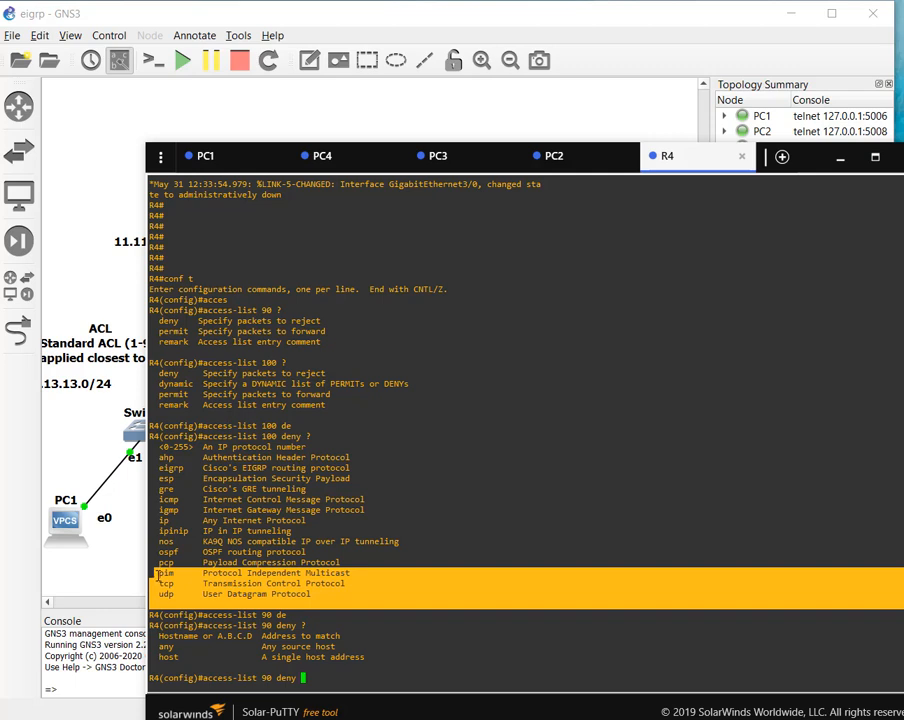
{"action": "left_click_drag", "start_coordinate": [156, 574], "coordinate": [156, 499]}
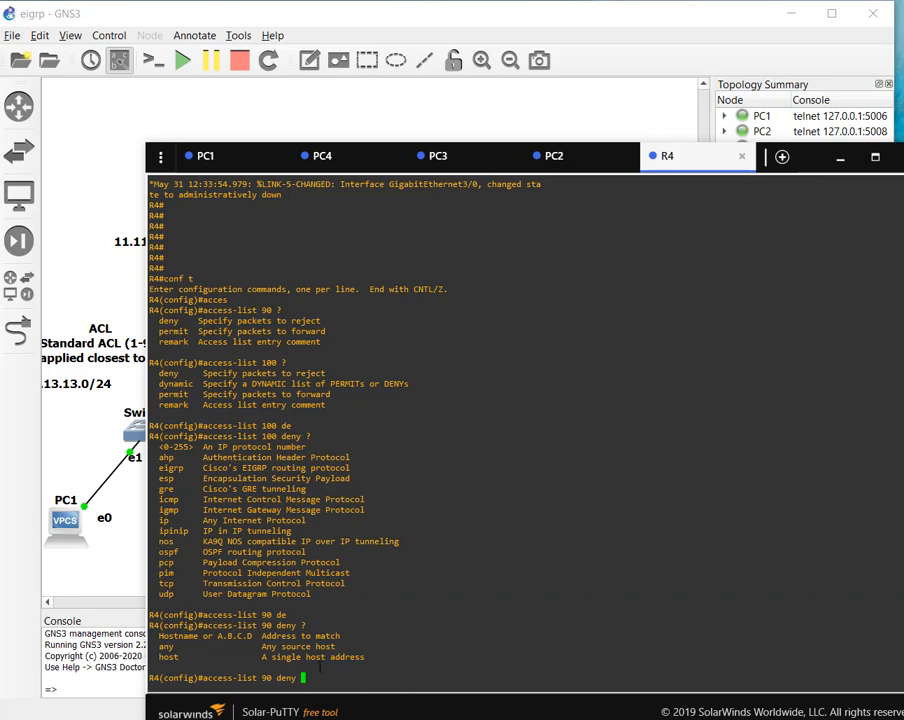
Begin a deny entry for the ip protocol in extended access-list 100 and list its source options.
{"action": "key", "text": "BackSpace"}
{"action": "key", "text": "BackSpace"}
{"action": "key", "text": "BackSpace"}
{"action": "key", "text": "BackSpace"}
{"action": "key", "text": "BackSpace"}
{"action": "key", "text": "BackSpace"}
{"action": "key", "text": "BackSpace"}
{"action": "key", "text": "BackSpace"}
{"action": "type", "text": "100 de"}
{"action": "key", "text": "Tab"}
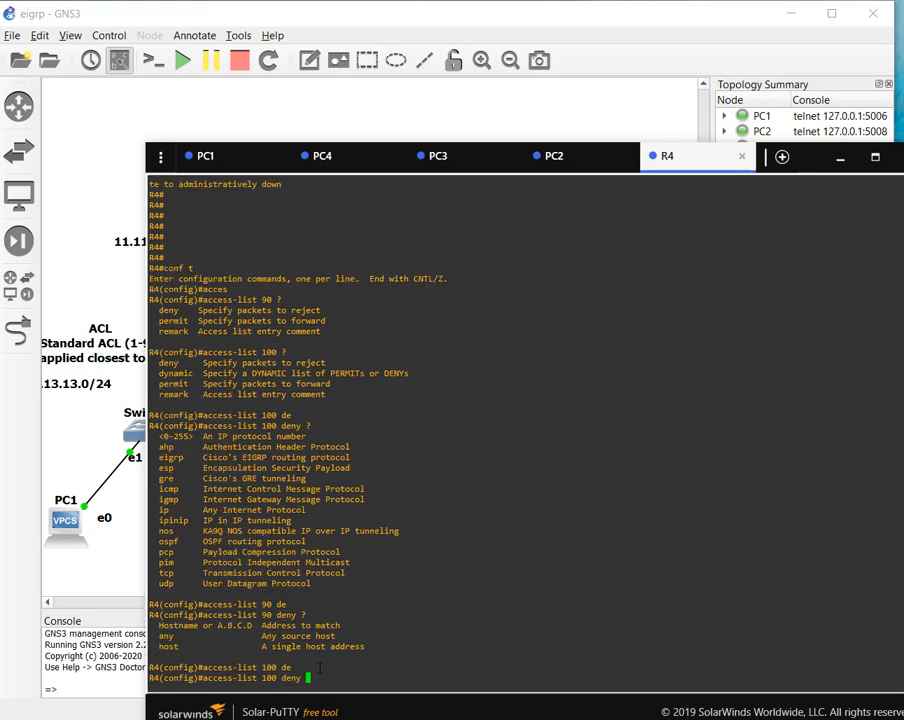
{"action": "type", "text": "?"}
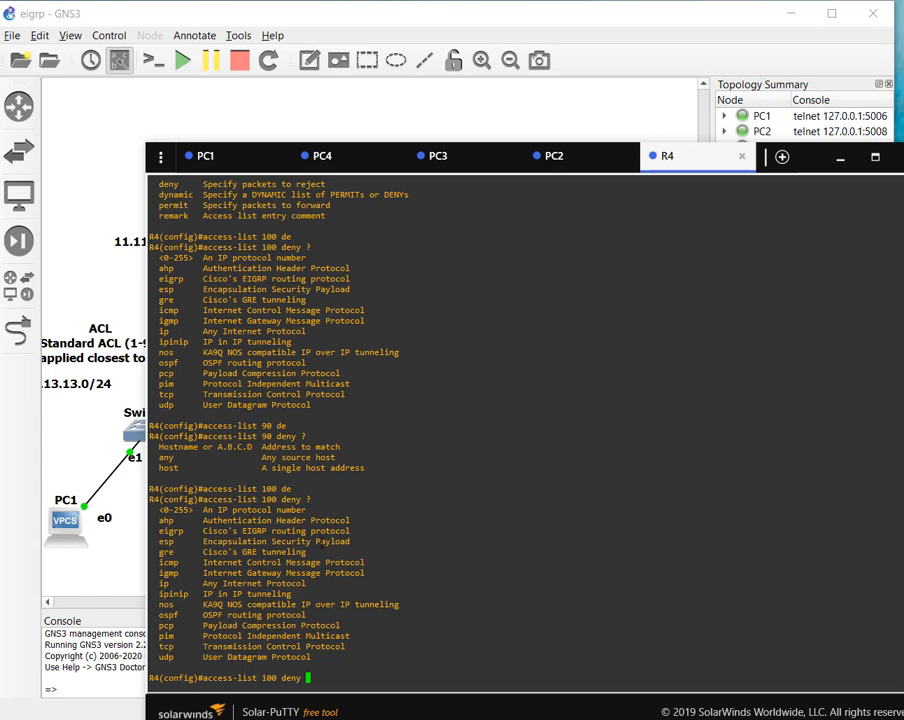
{"action": "type", "text": "ip ?"}
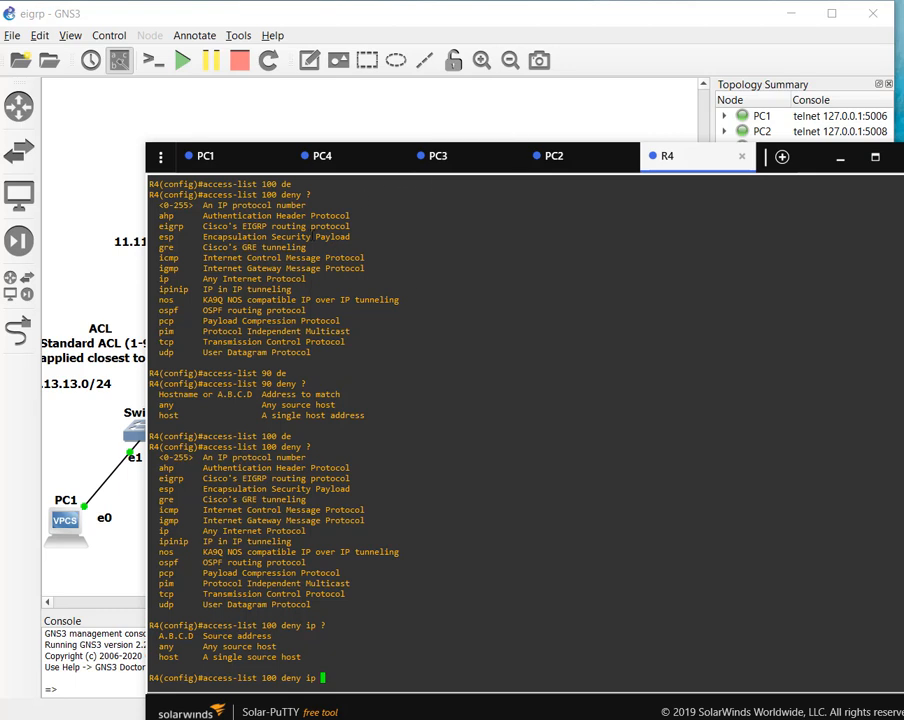
Enter 14.14.14.2 as the source address of the deny entry and check it against PC2's console.
{"action": "type", "text": "14."}
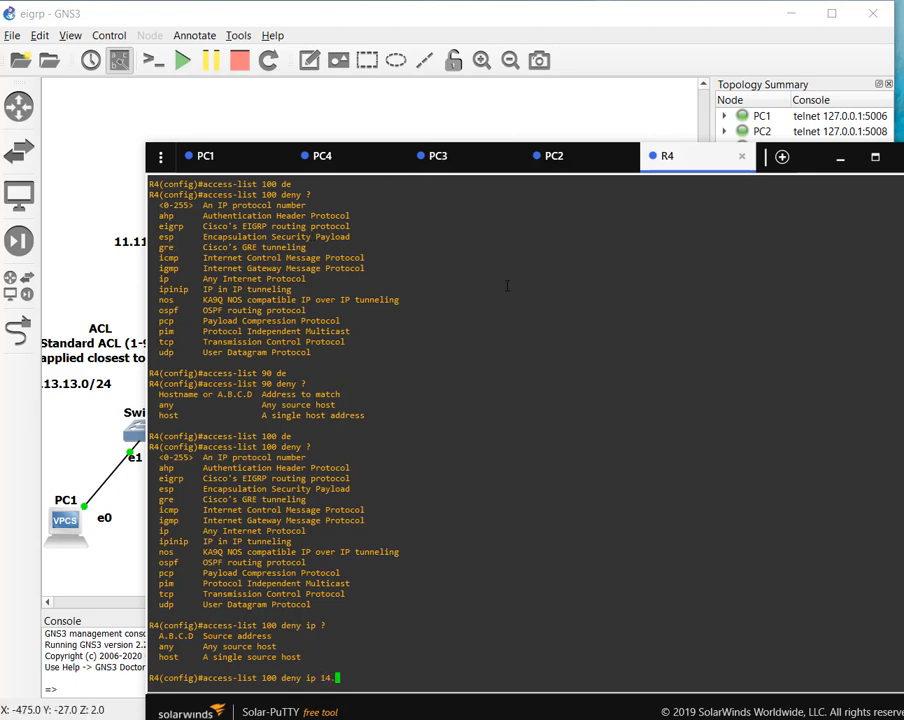
{"action": "type", "text": "14.14."}
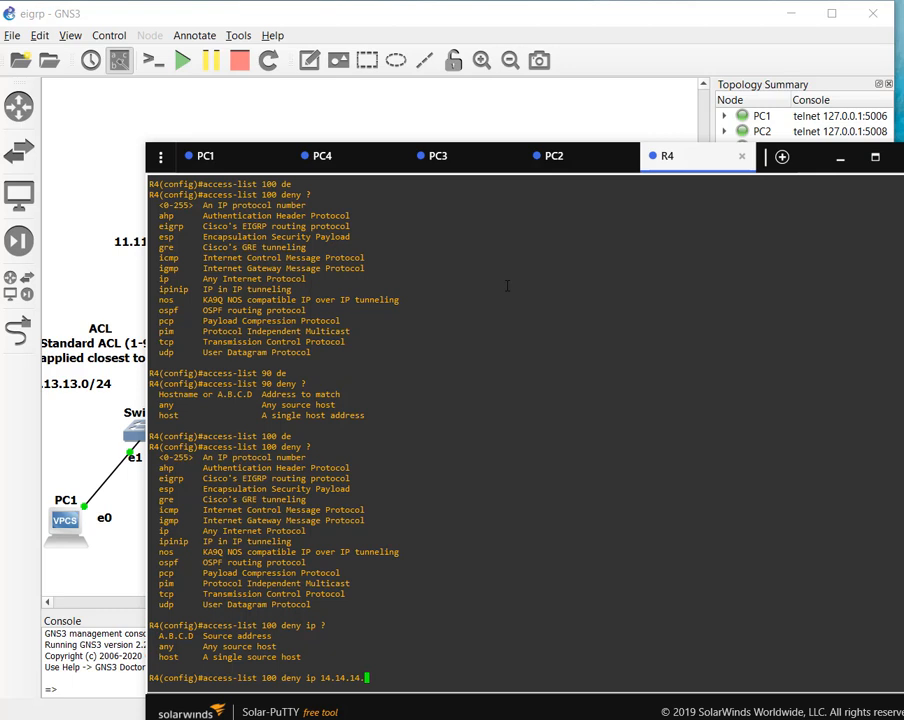
{"action": "type", "text": "2"}
{"action": "left_click", "coordinate": [560, 157]}
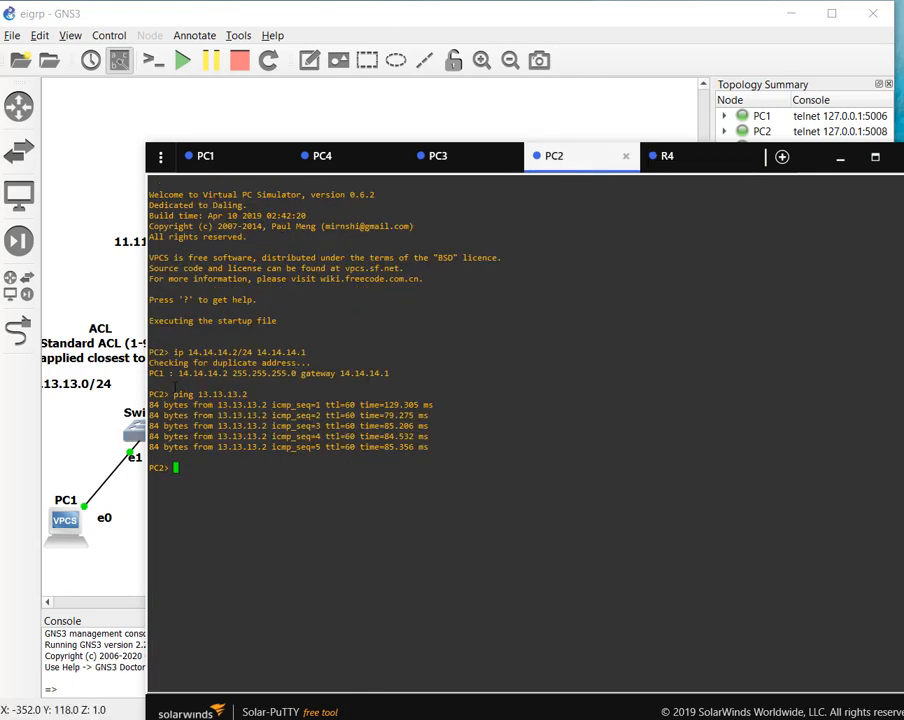
{"action": "left_click", "coordinate": [690, 160]}
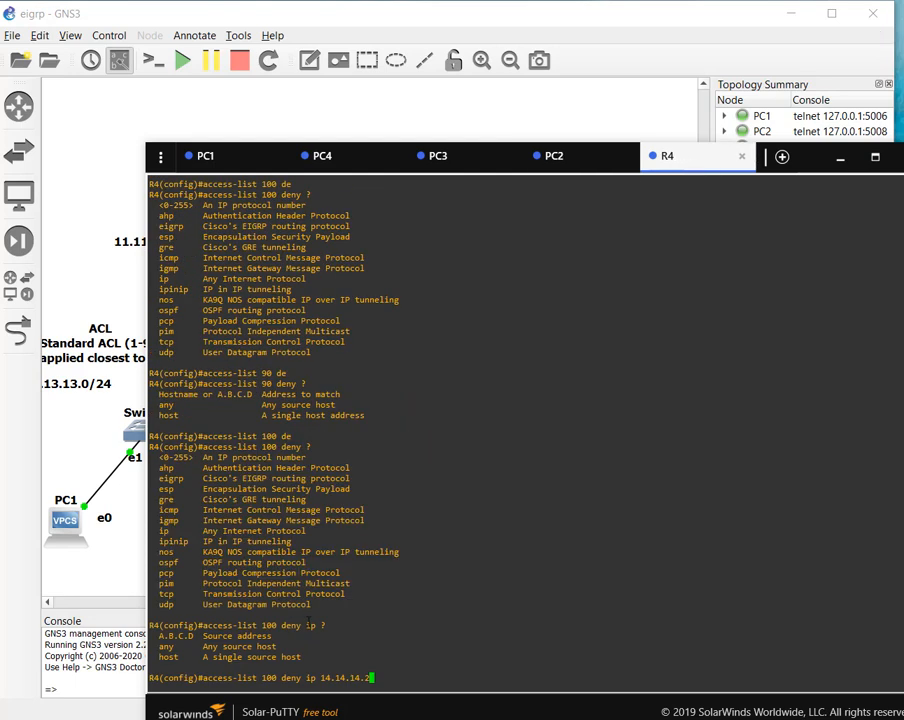
Complete the deny entry with source wildcard 0.0.0.0 and destination 13.13.13.0 with wildcard 0.0.0.255.
{"action": "type", "text": "0.0.0.0"}
{"action": "type", "text": "13.13.13."}
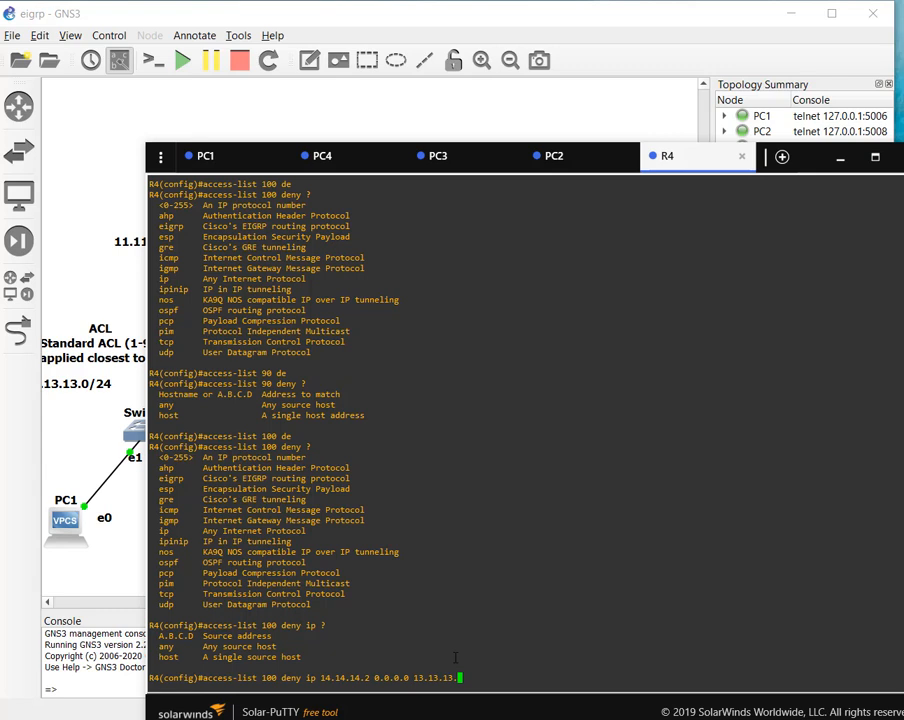
{"action": "type", "text": "0"}
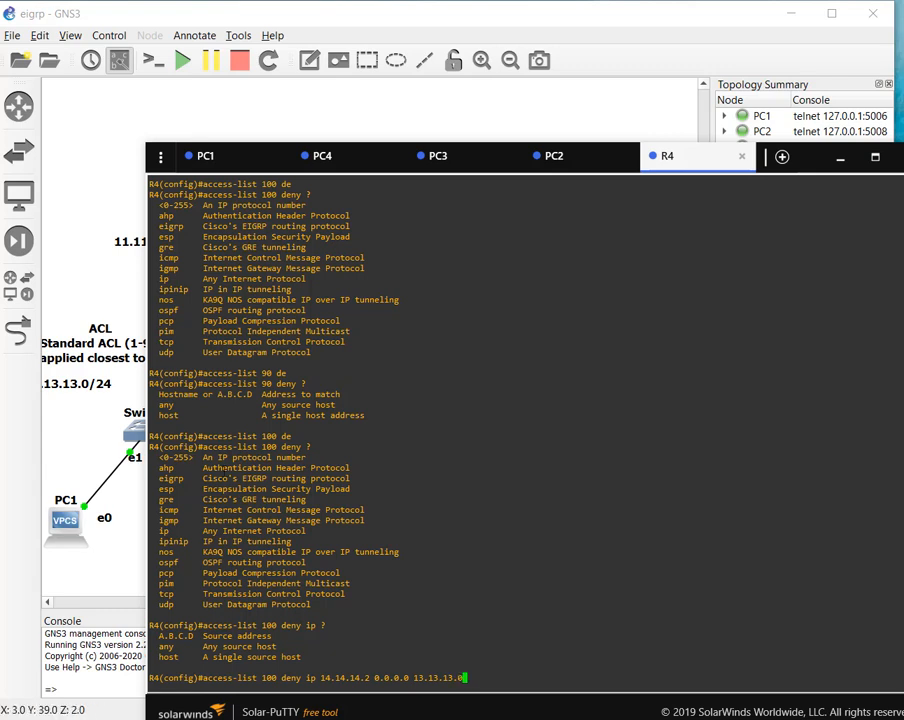
{"action": "type", "text": " 0.0.0"}
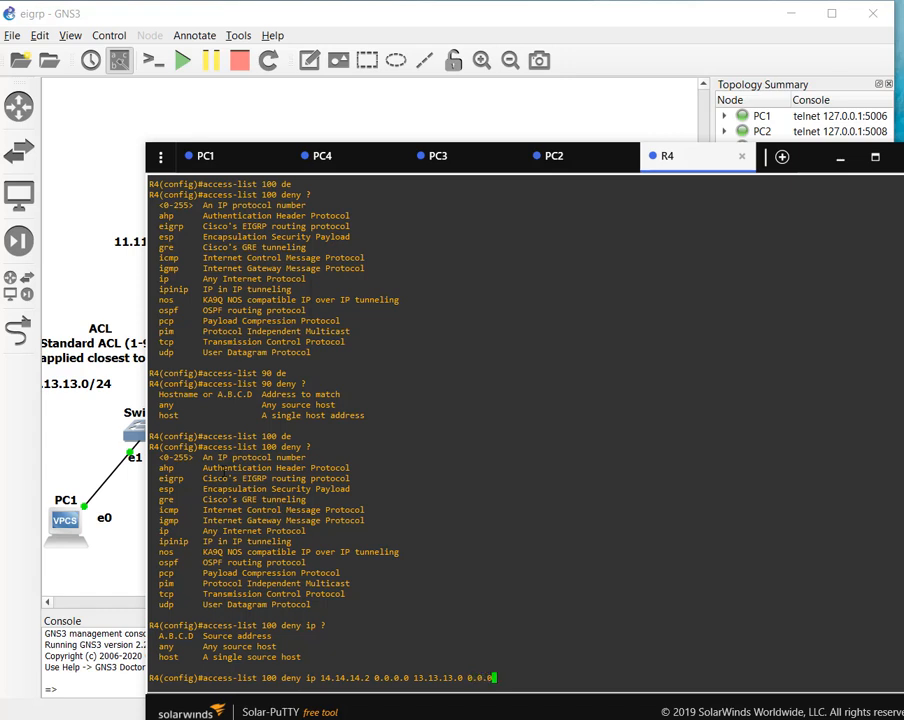
{"action": "type", "text": ".255"}
{"action": "key", "text": "Return"}
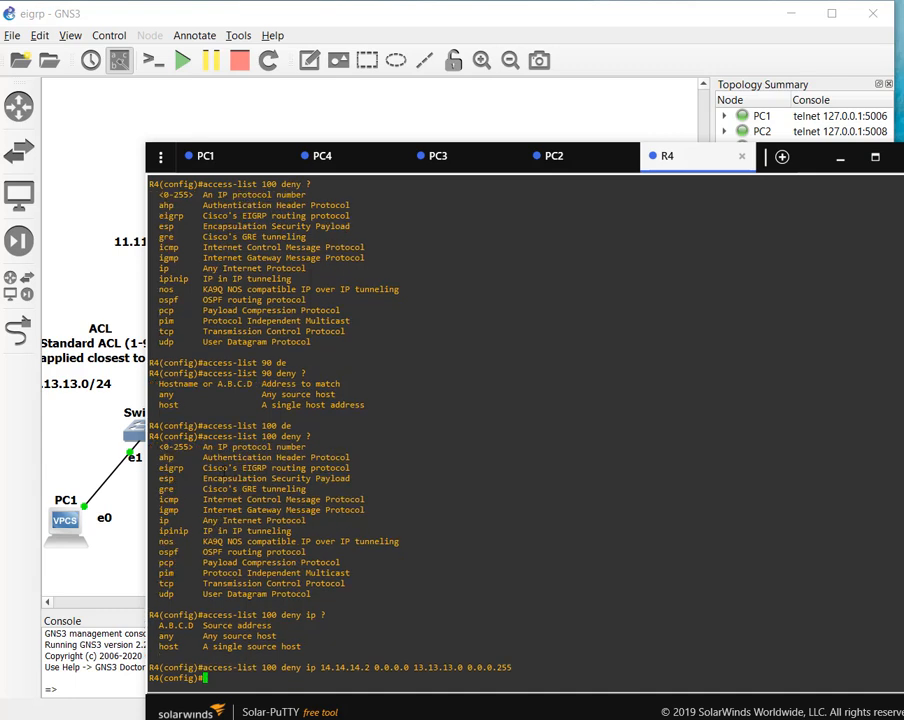
Add a permit entry to access-list 100 for ip from any source to any destination, listing the available options at each stage.
{"action": "type", "text": "acces"}
{"action": "key", "text": "Tab"}
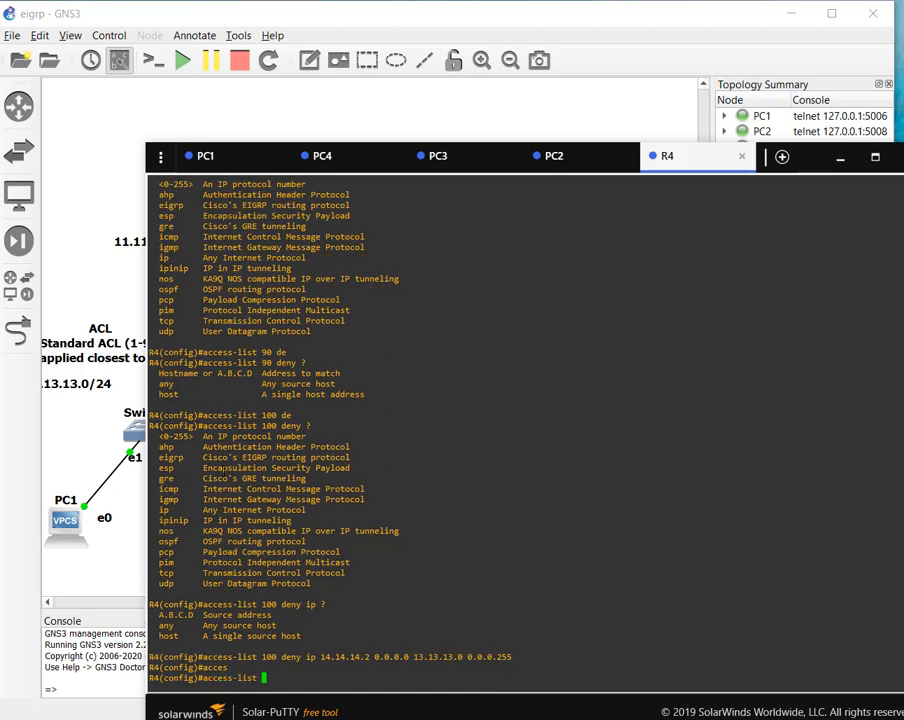
{"action": "type", "text": "100"}
{"action": "type", "text": "per"}
{"action": "key", "text": "Tab"}
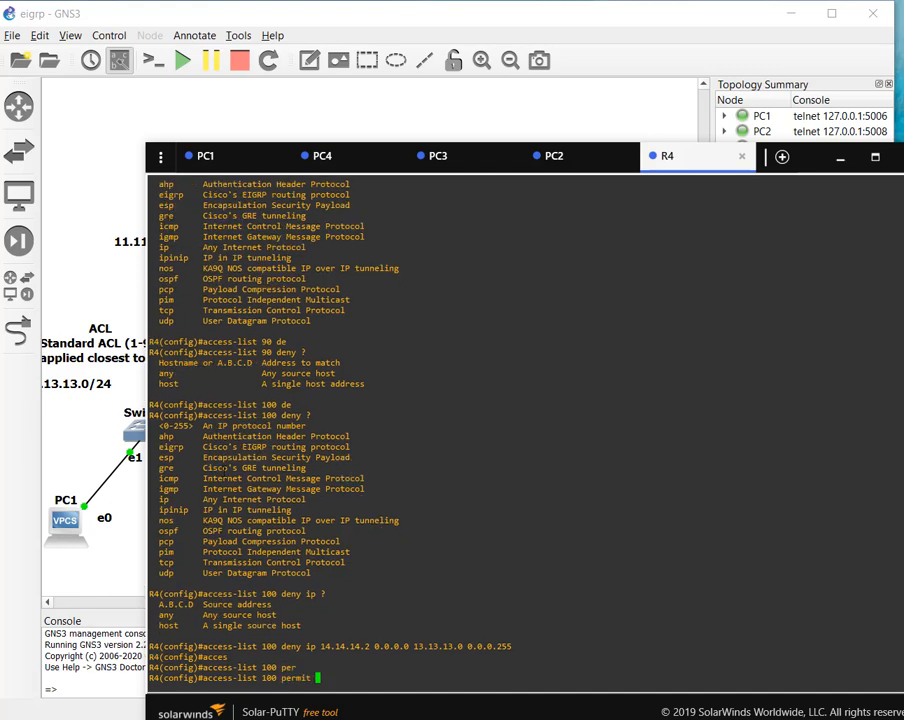
{"action": "type", "text": "?"}
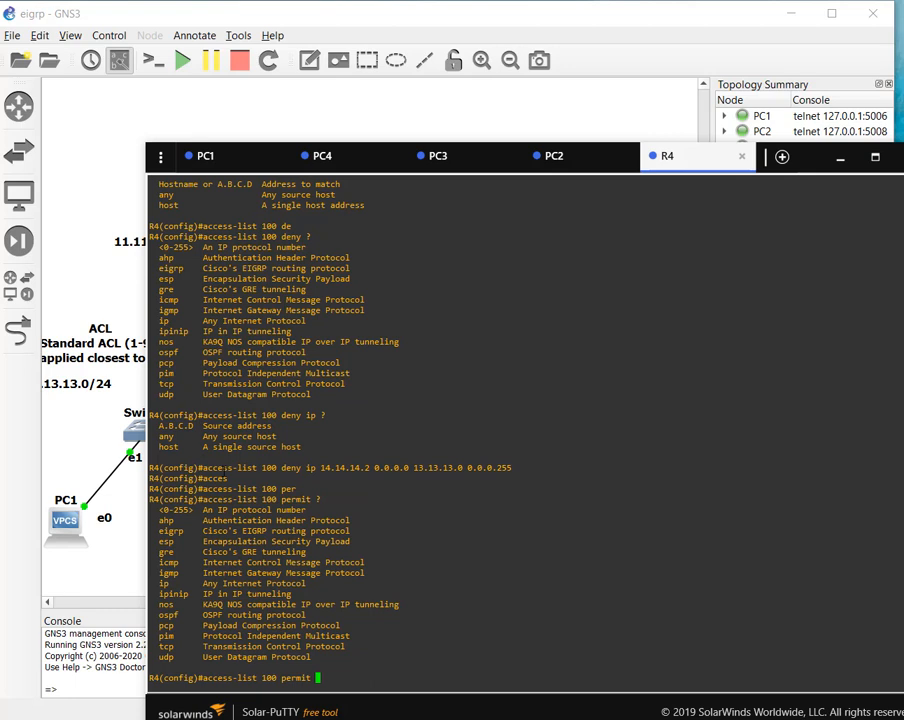
{"action": "type", "text": "ip ?"}
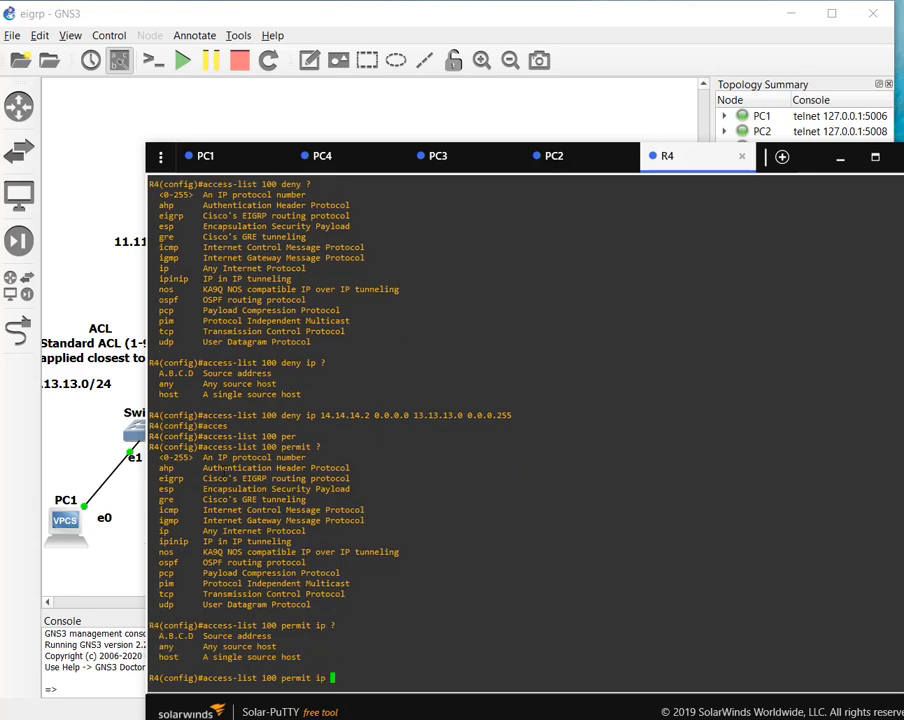
{"action": "type", "text": "any ?"}
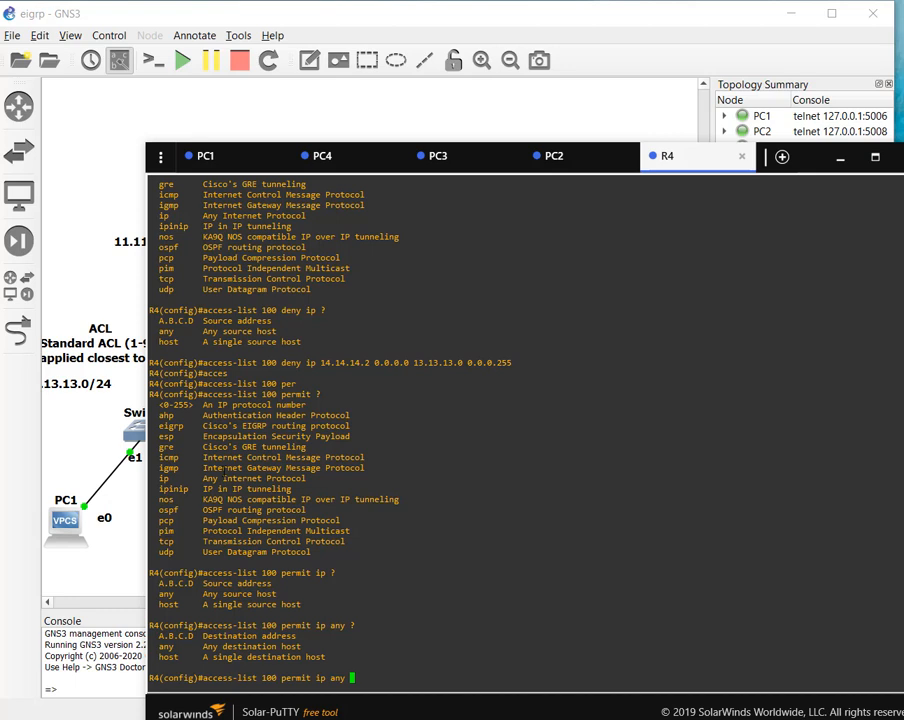
{"action": "type", "text": "any"}
{"action": "key", "text": "Return"}
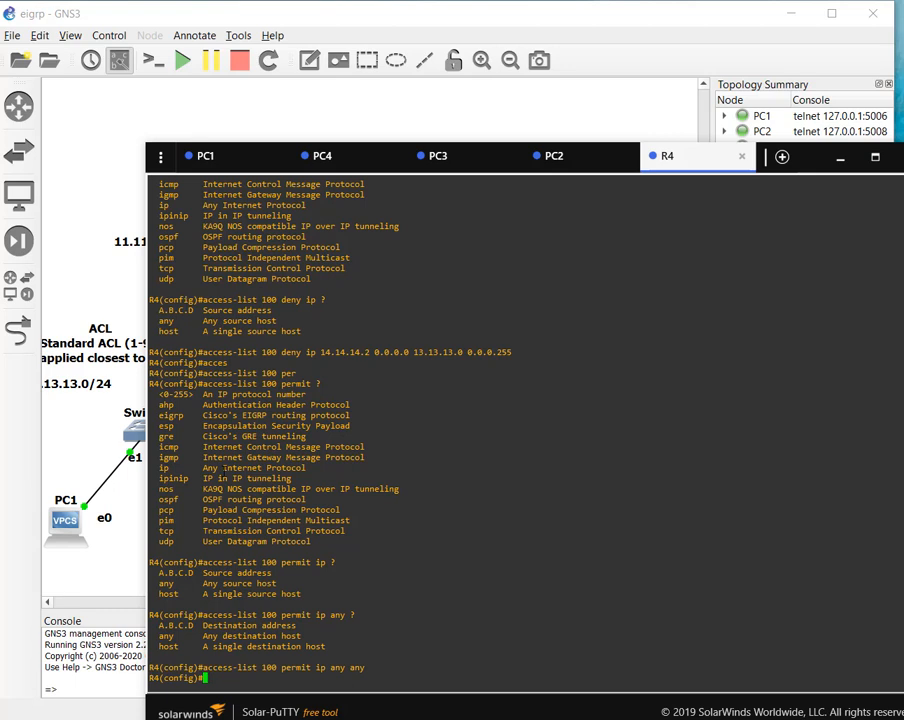
Enter interface configuration mode for gigabitEthernet 1/0 on R4.
{"action": "type", "text": "inter"}
{"action": "key", "text": "Tab"}
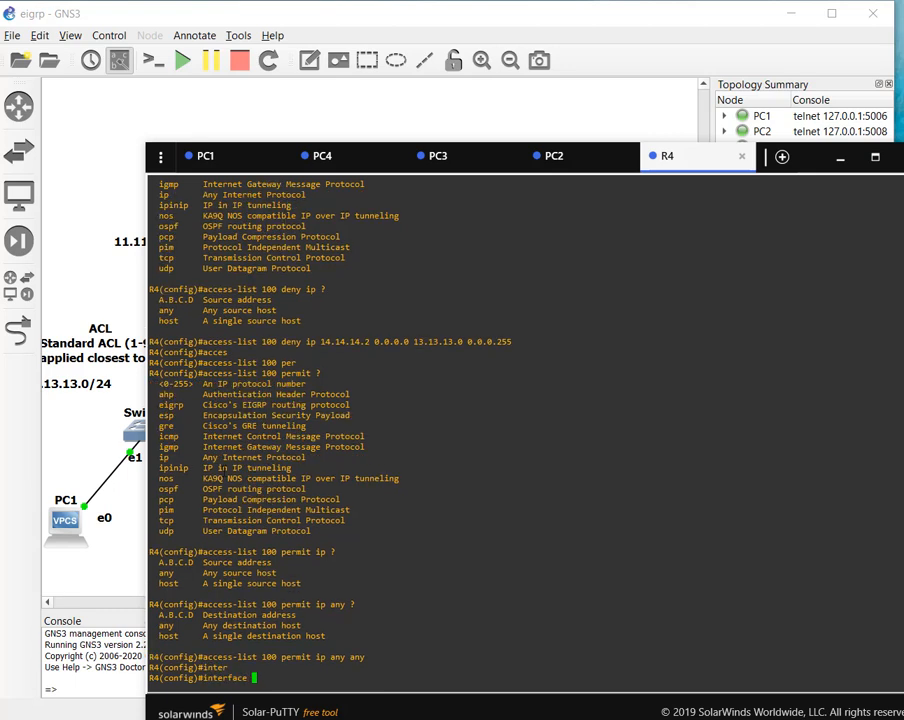
{"action": "type", "text": "gi"}
{"action": "key", "text": "Tab"}
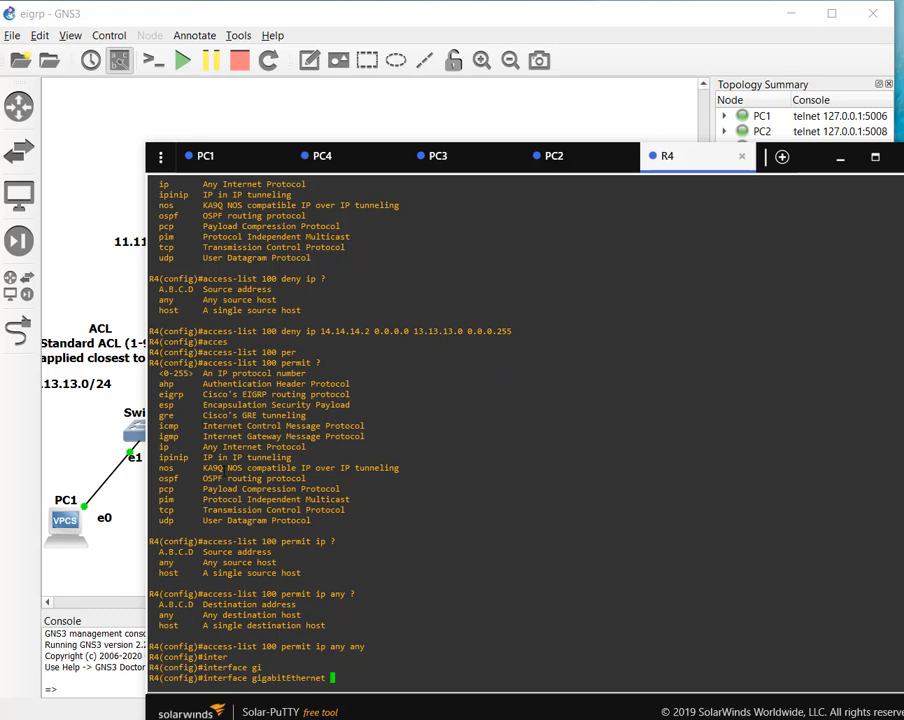
{"action": "type", "text": "1/0"}
{"action": "key", "text": "Return"}
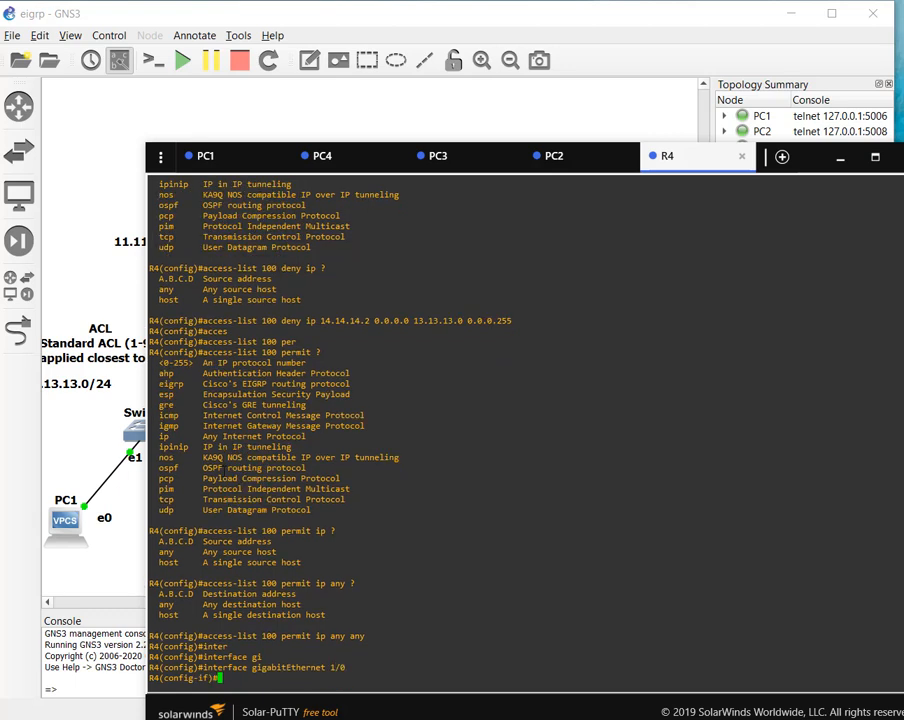
{"action": "type", "text": "acces"}
{"action": "key", "text": "Tab"}
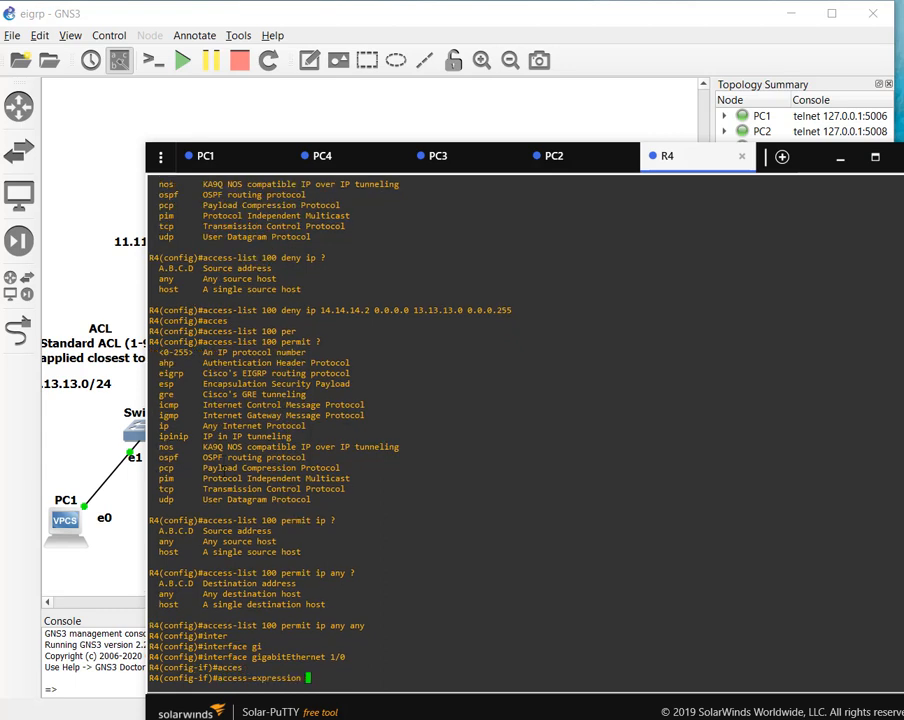
{"action": "key", "text": "BackSpace"}
{"action": "key", "text": "BackSpace"}
{"action": "key", "text": "BackSpace"}
{"action": "key", "text": "BackSpace"}
{"action": "key", "text": "BackSpace"}
{"action": "key", "text": "BackSpace"}
{"action": "key", "text": "BackSpace"}
{"action": "key", "text": "BackSpace"}
{"action": "key", "text": "BackSpace"}
{"action": "key", "text": "BackSpace"}
{"action": "key", "text": "BackSpace"}
{"action": "key", "text": "BackSpace"}
{"action": "key", "text": "BackSpace"}
{"action": "key", "text": "BackSpace"}
{"action": "key", "text": "BackSpace"}
{"action": "key", "text": "BackSpace"}
{"action": "key", "text": "BackSpace"}
{"action": "key", "text": "BackSpace"}
Apply access-group 100 inbound on R4's gigabitEthernet 1/0, listing the direction options and checking the topology before committing.
{"action": "type", "text": "ip acces"}
{"action": "key", "text": "Tab"}
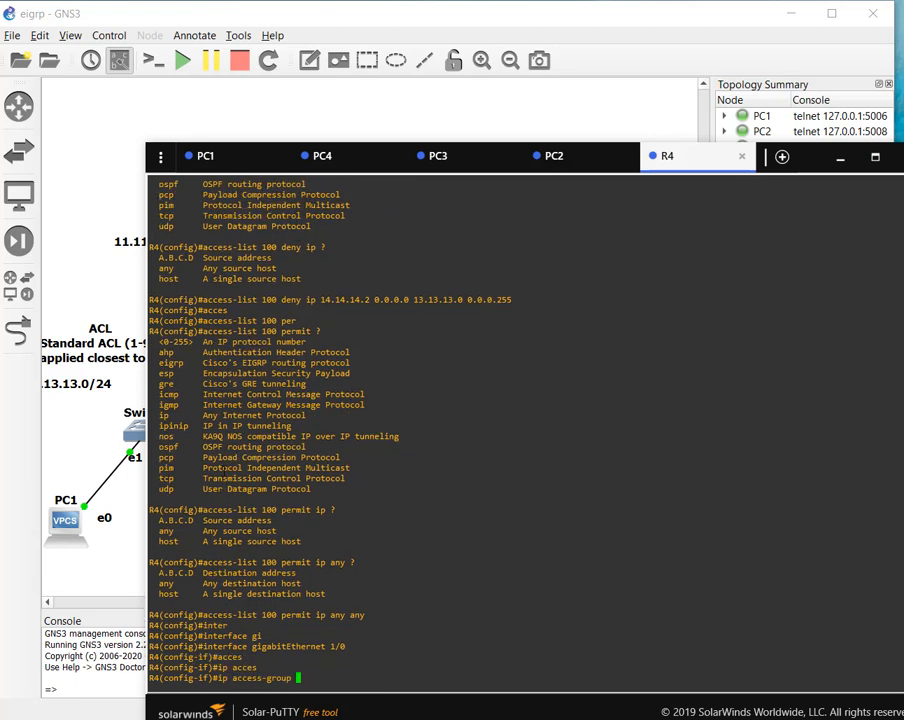
{"action": "type", "text": "100 ?"}
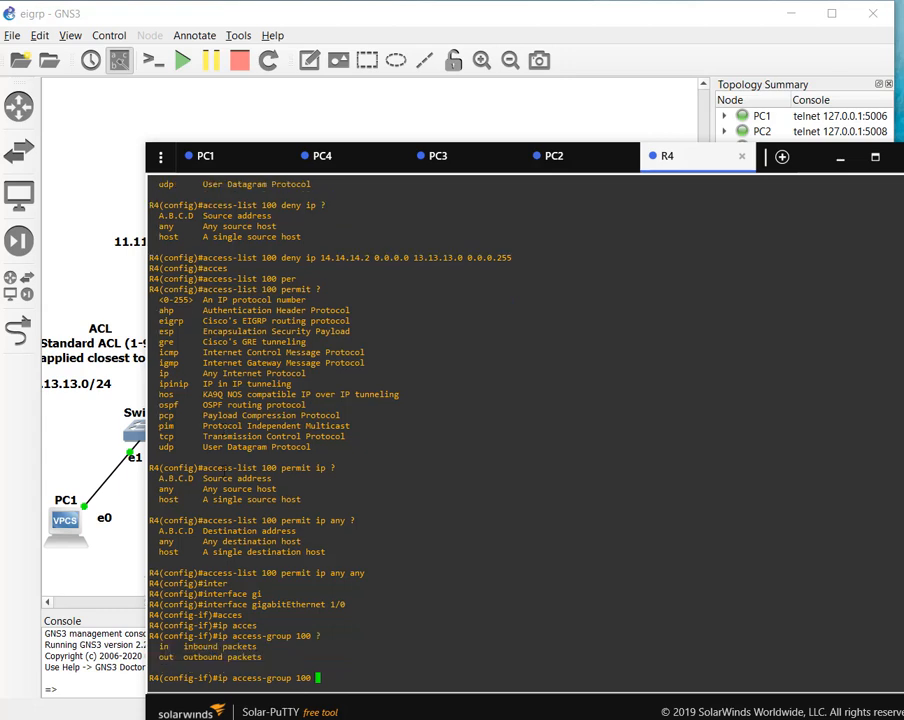
{"action": "type", "text": "in"}
{"action": "left_click", "coordinate": [507, 115]}
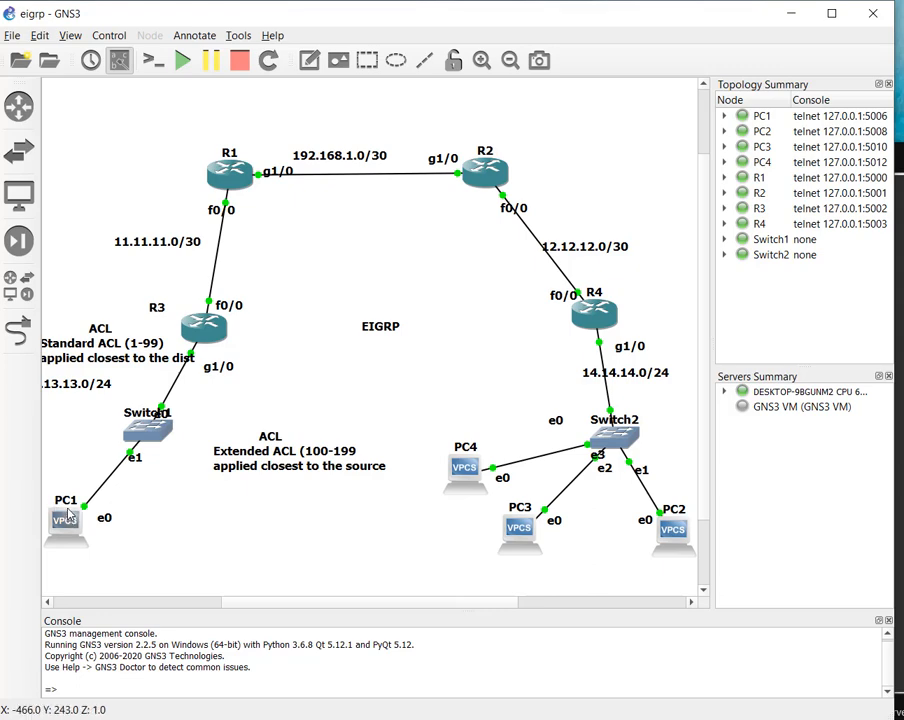
{"action": "double_click", "coordinate": [868, 224]}
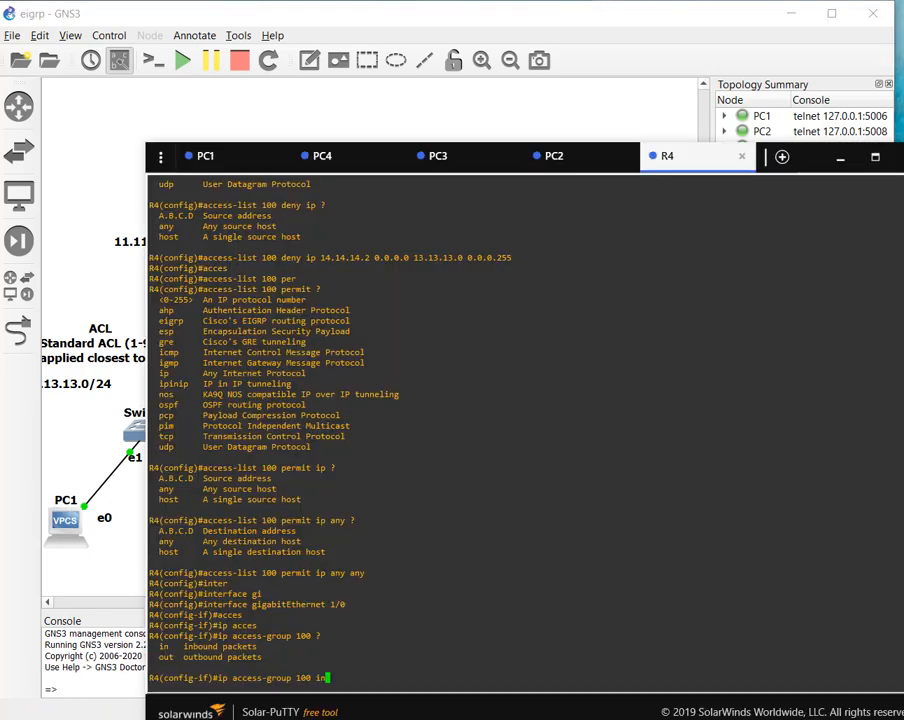
{"action": "key", "text": "Return"}
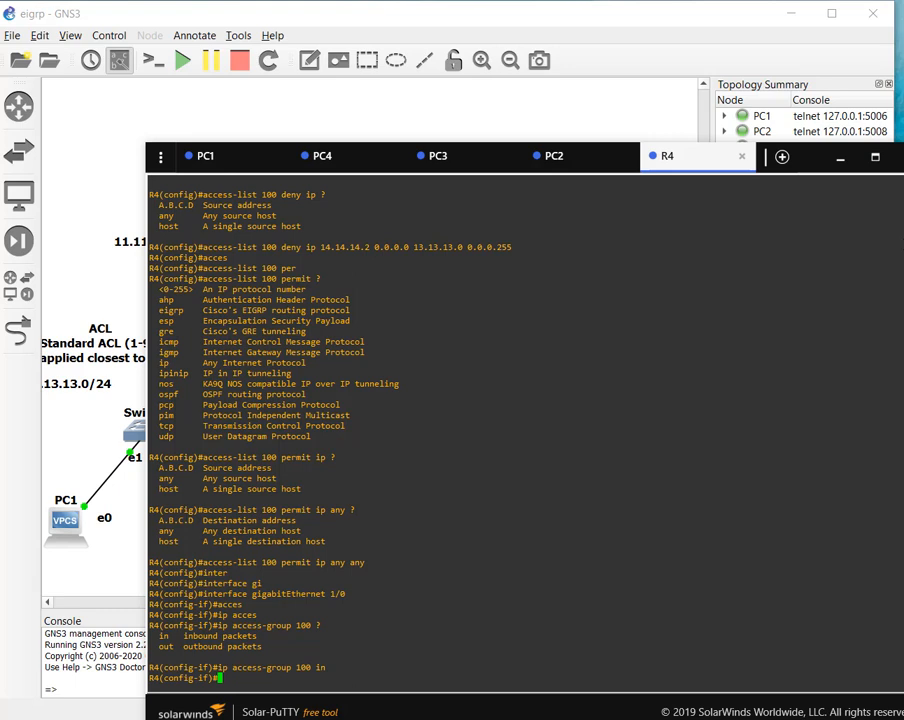
Ping 13.13.13.2 from PC2's console and examine the replies.
{"action": "left_click", "coordinate": [580, 160]}
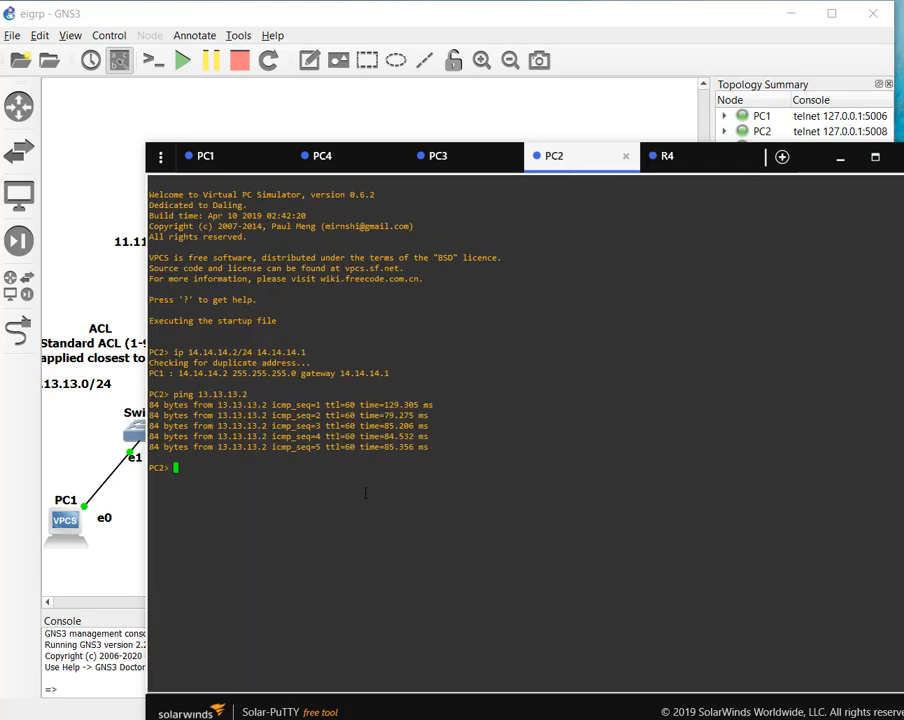
{"action": "key", "text": "Up"}
{"action": "key", "text": "Return"}
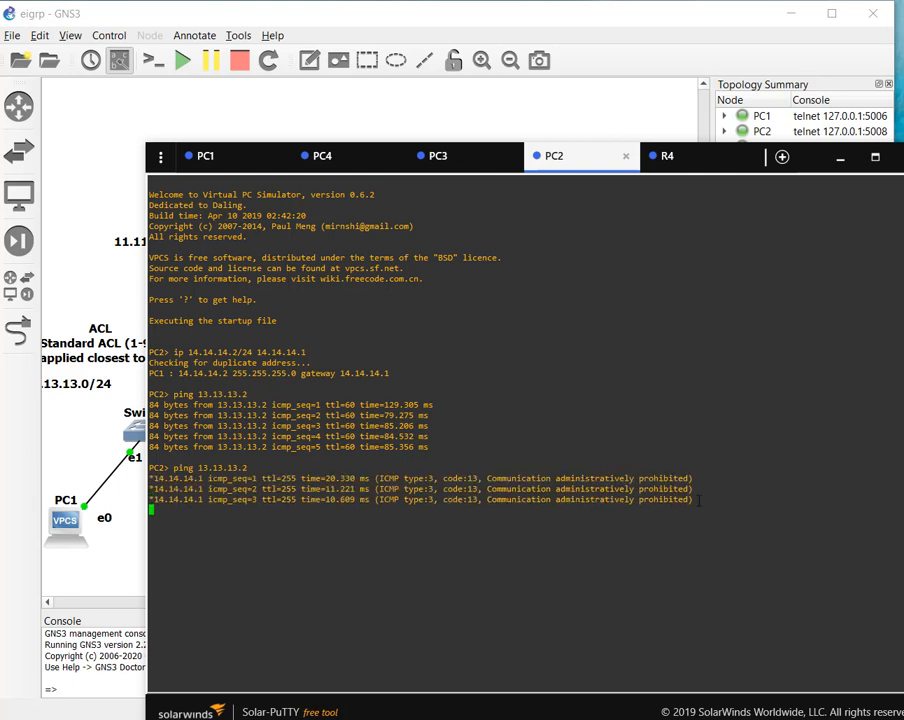
{"action": "left_click_drag", "start_coordinate": [698, 500], "coordinate": [683, 470]}
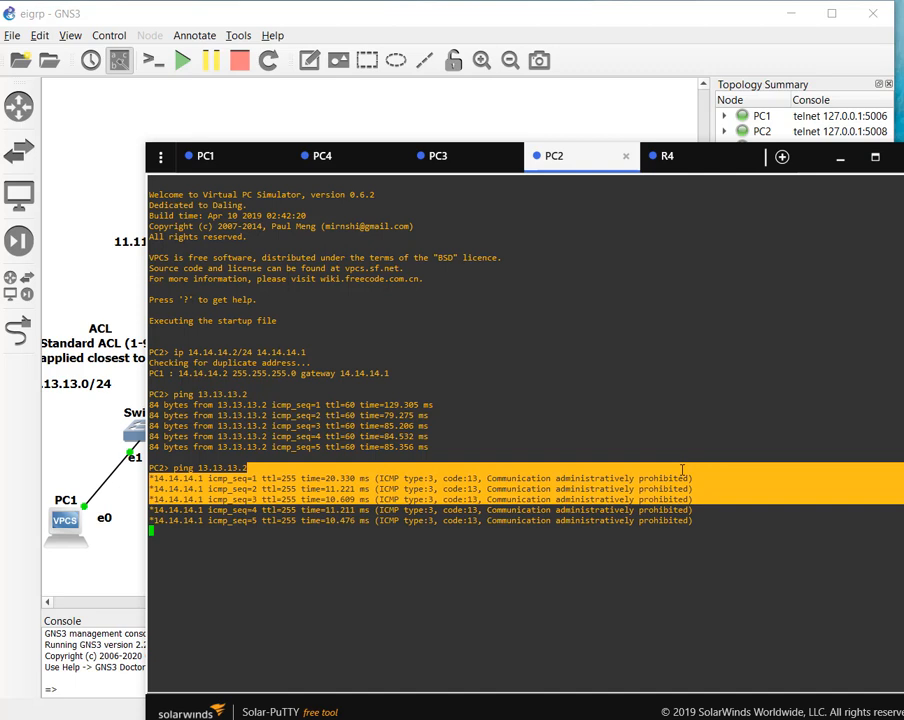
{"action": "left_click", "coordinate": [698, 505]}
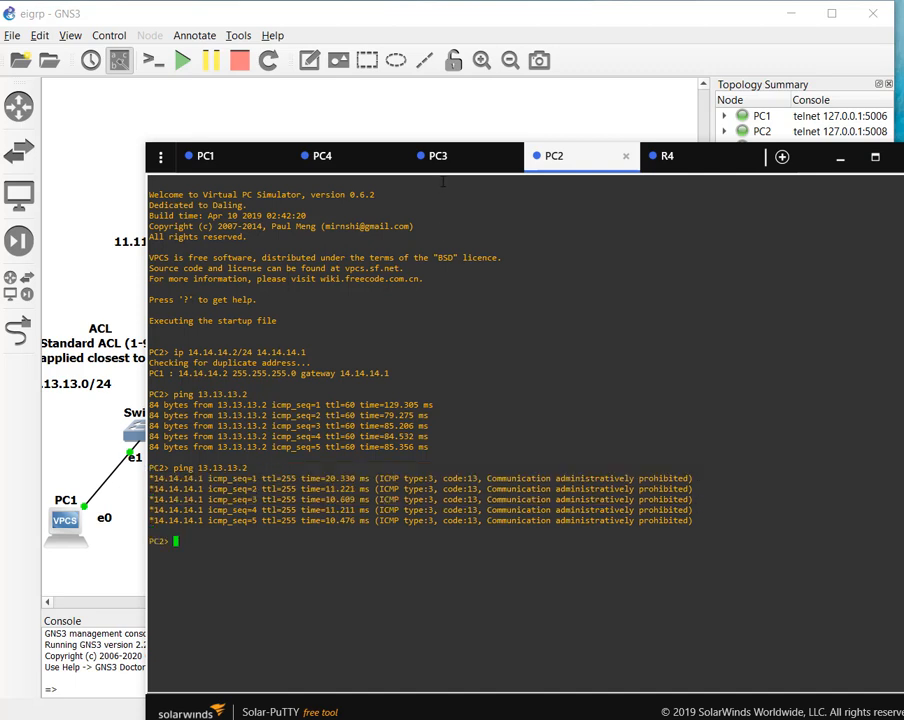
Ping 13.13.13.2 twice from PC3's console.
{"action": "left_click", "coordinate": [208, 160]}
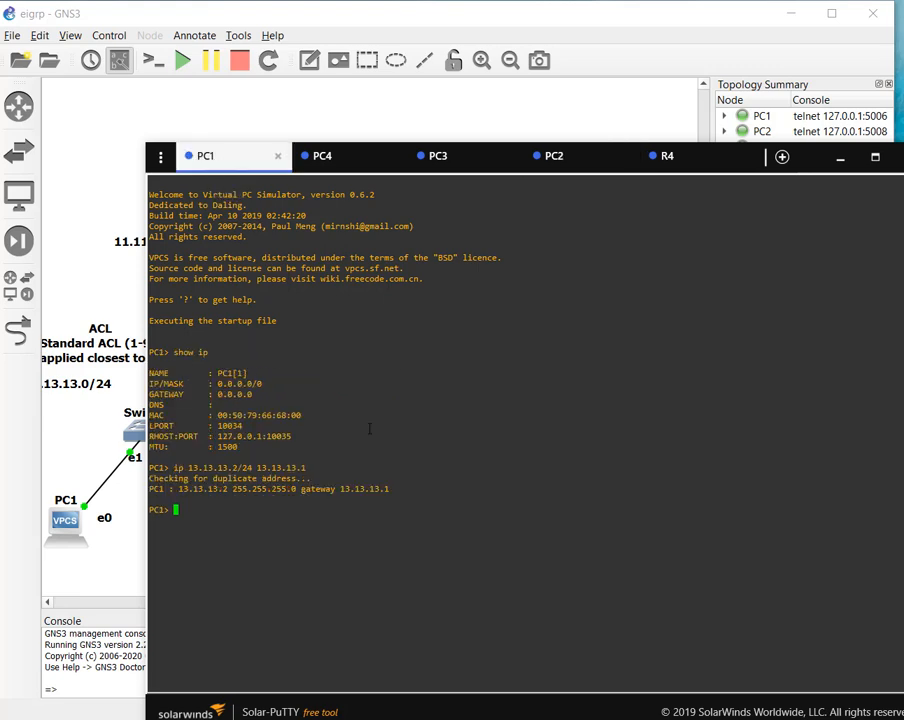
{"action": "left_click", "coordinate": [481, 163]}
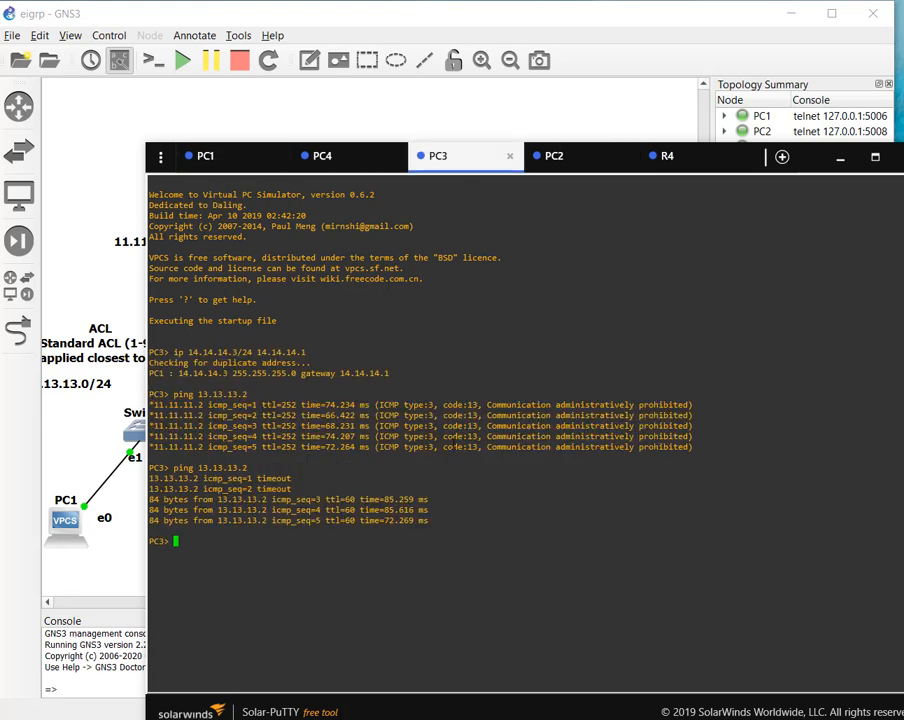
{"action": "key", "text": "Up"}
{"action": "key", "text": "Return"}
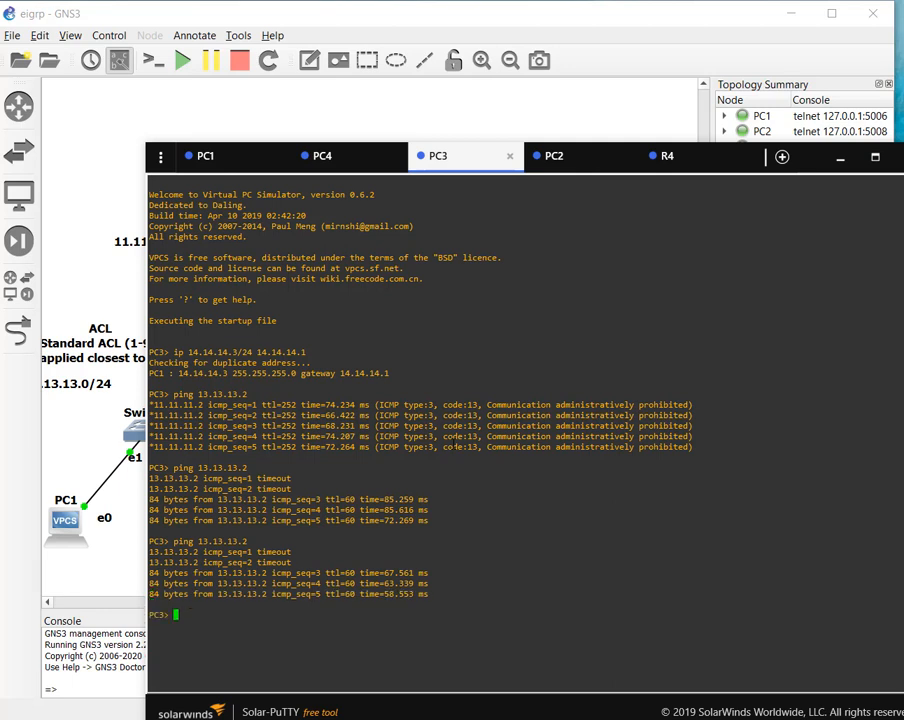
{"action": "key", "text": "Up"}
{"action": "key", "text": "Return"}
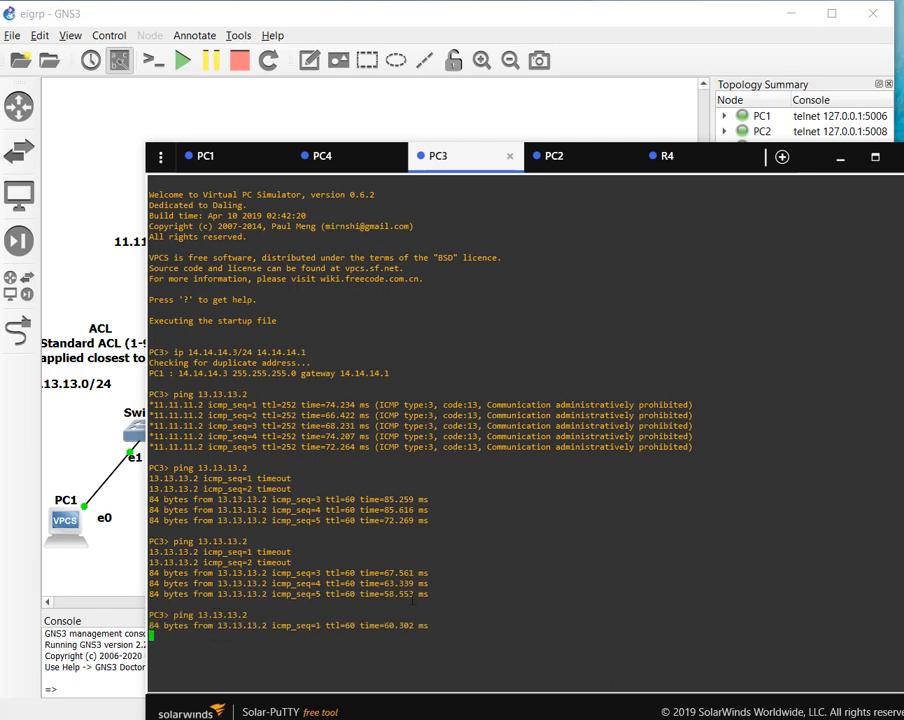
Ping 13.13.13.2 from PC4's console.
{"action": "left_click", "coordinate": [330, 160]}
{"action": "key", "text": "Up"}
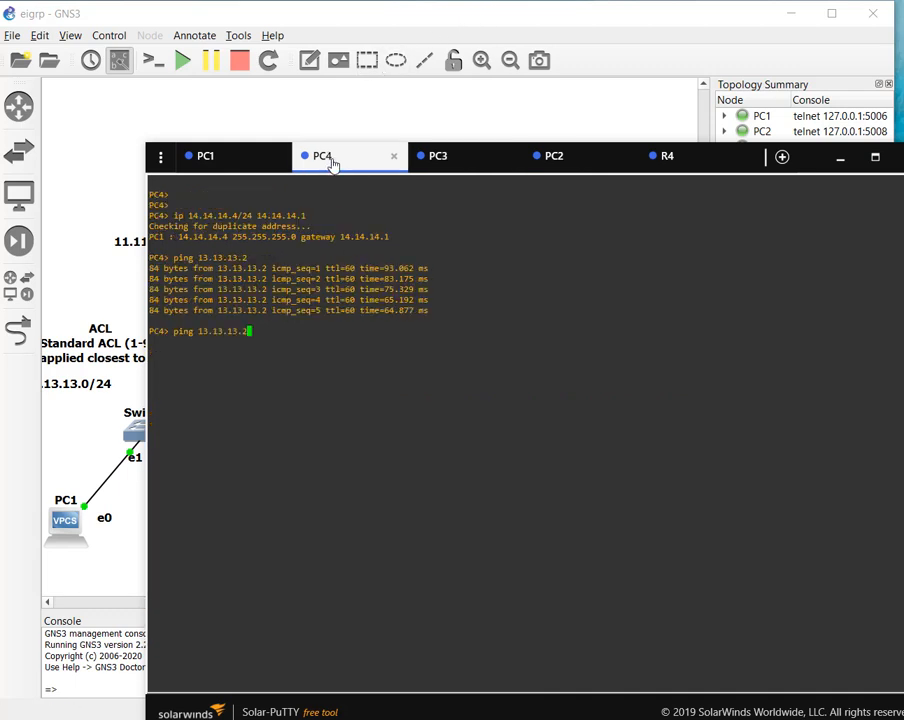
{"action": "key", "text": "Return"}
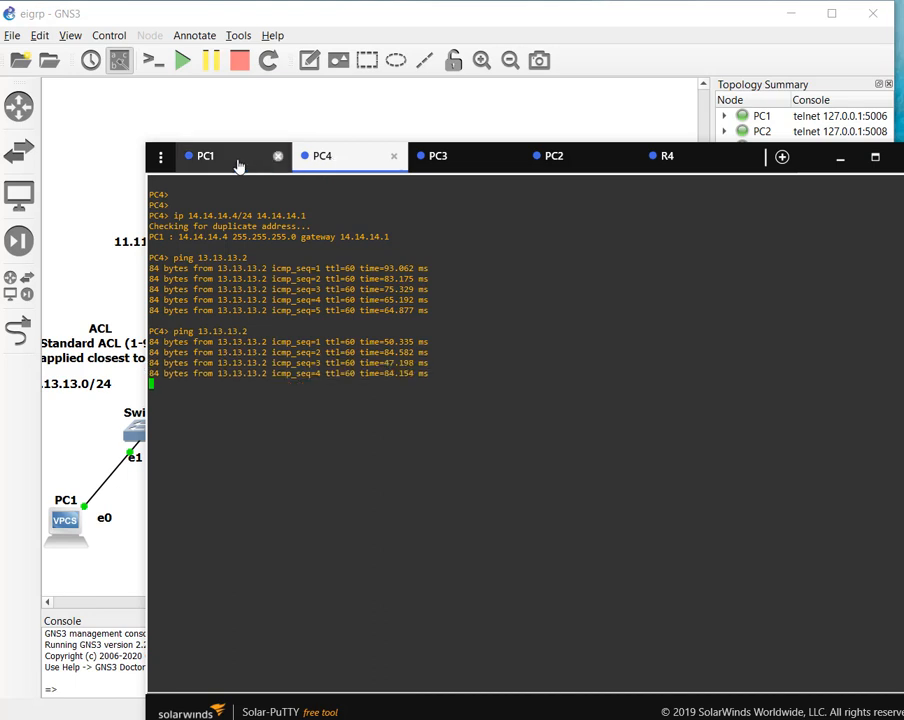
Ping 14.14.14.3 and 14.14.14.4 from PC1's console.
{"action": "left_click", "coordinate": [205, 160]}
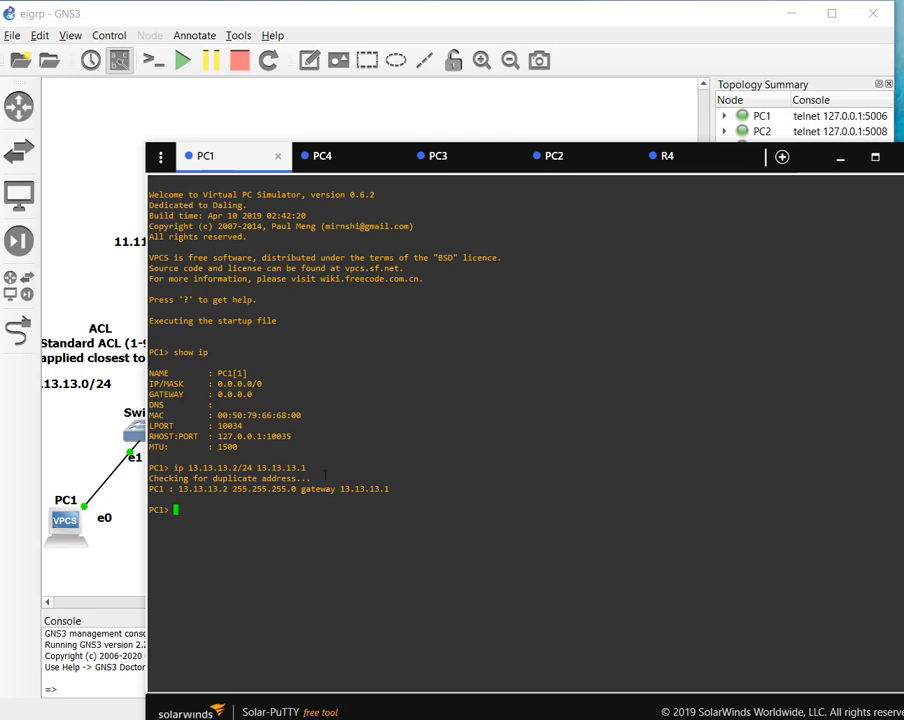
{"action": "key", "text": "Up"}
{"action": "key", "text": "Down"}
{"action": "type", "text": "ping 14.14.14.3"}
{"action": "key", "text": "Return"}
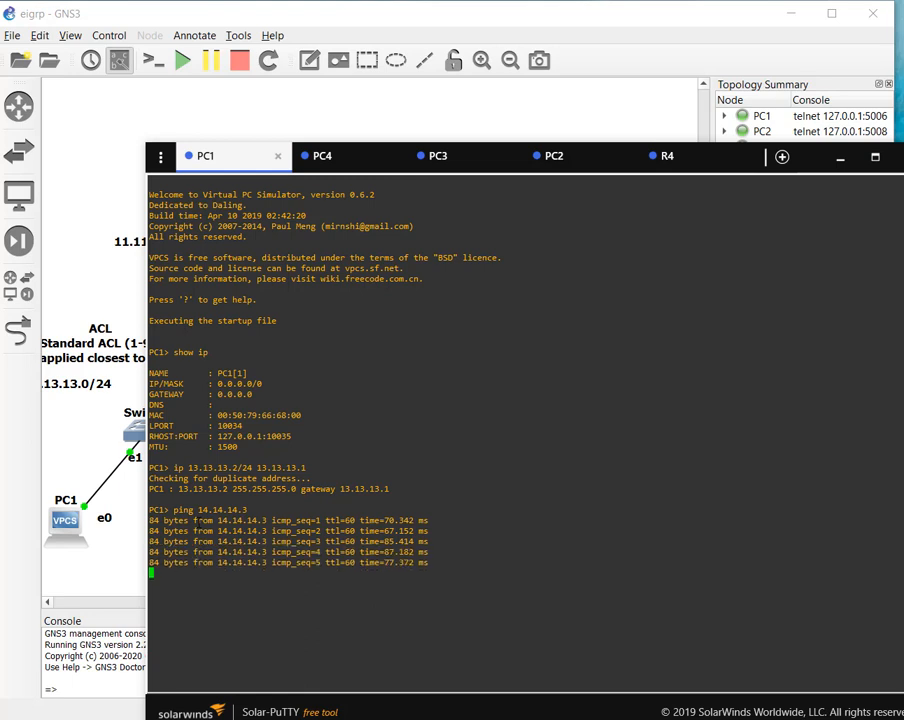
{"action": "key", "text": "Up"}
{"action": "key", "text": "BackSpace"}
{"action": "type", "text": "4"}
{"action": "key", "text": "Return"}
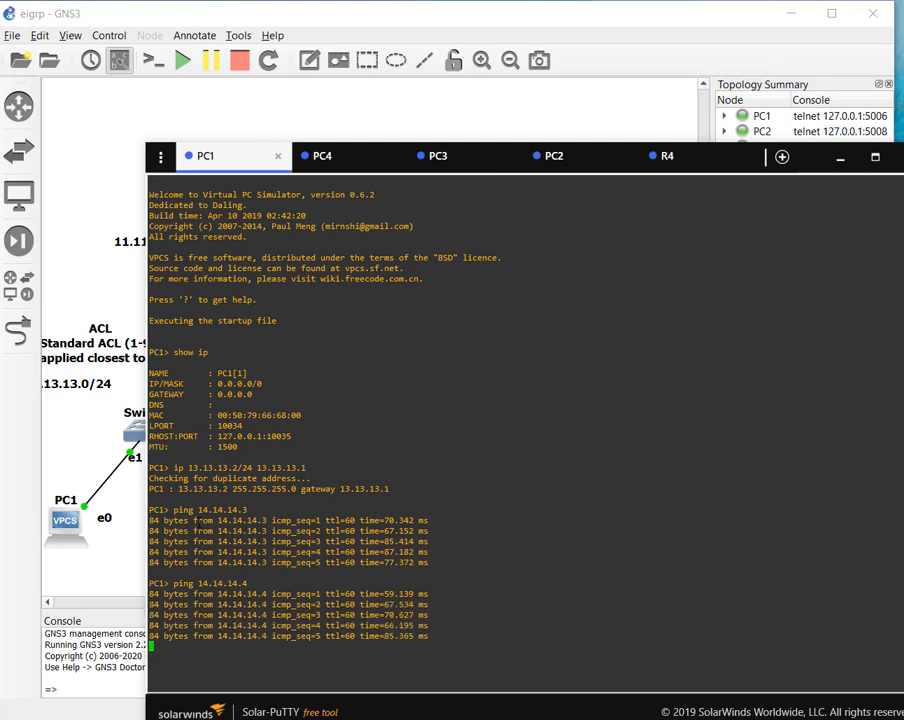
Ping PC2's address 14.14.14.2 from PC1 and return to the GNS3 topology to review R4's g1/0 side.
{"action": "key", "text": "Up"}
{"action": "key", "text": "BackSpace"}
{"action": "type", "text": "2"}
{"action": "key", "text": "Return"}
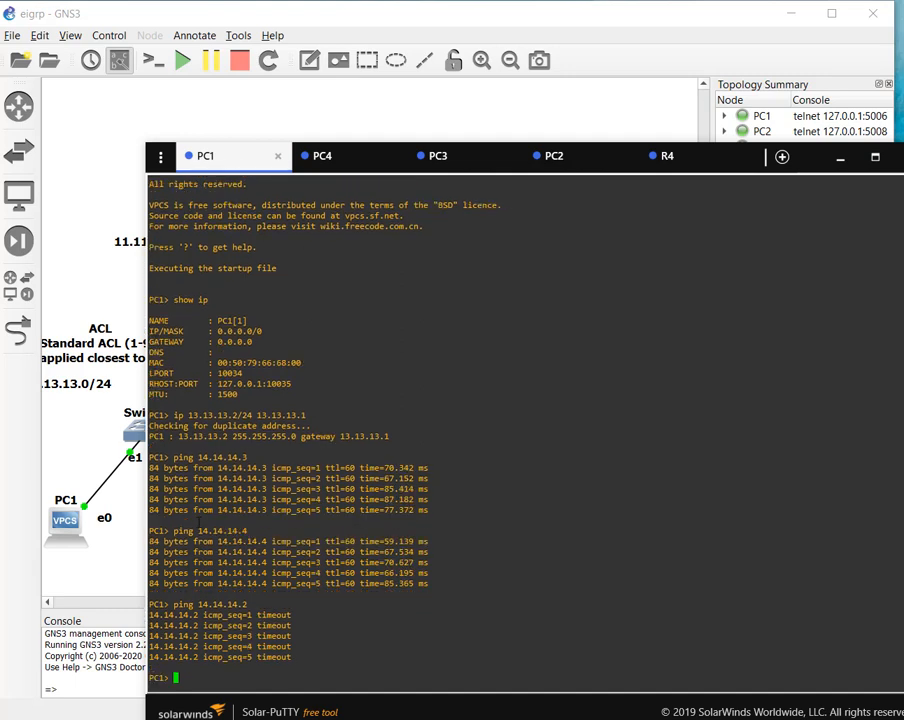
{"action": "left_click", "coordinate": [58, 453]}
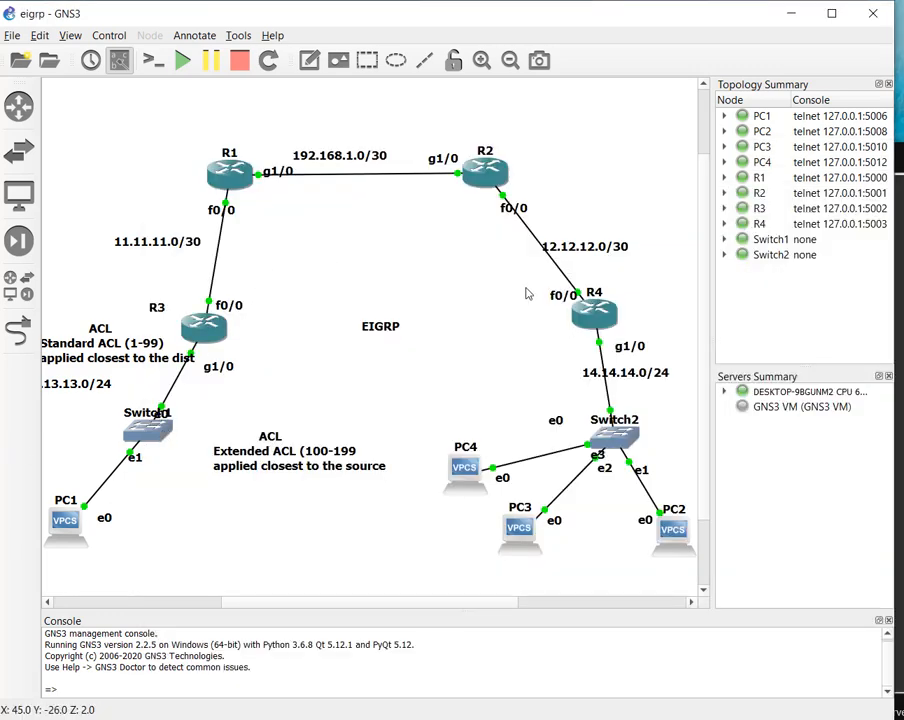
{"action": "mouse_move", "coordinate": [576, 334]}
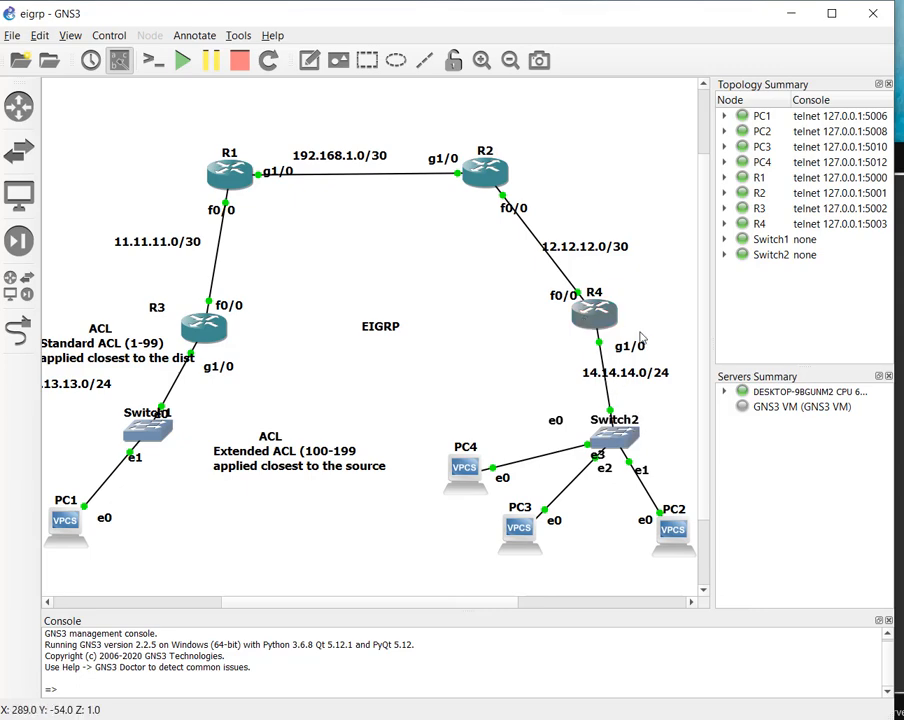
Review the GNS3 topology and ping 11.11.11.1 from PC1's console.
{"action": "key", "text": "alt+Tab"}
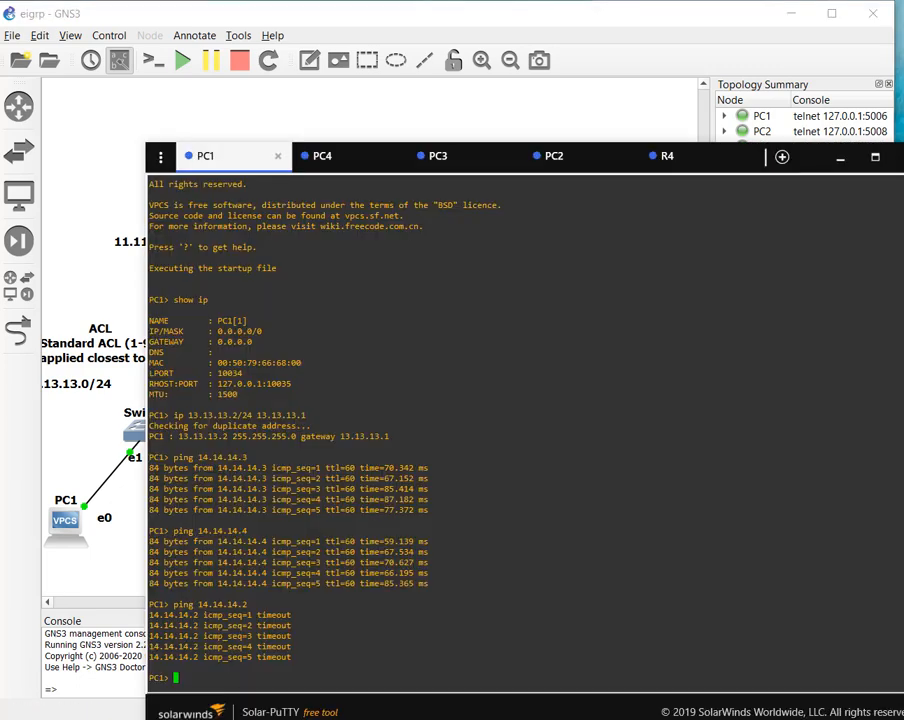
{"action": "left_click", "coordinate": [599, 95]}
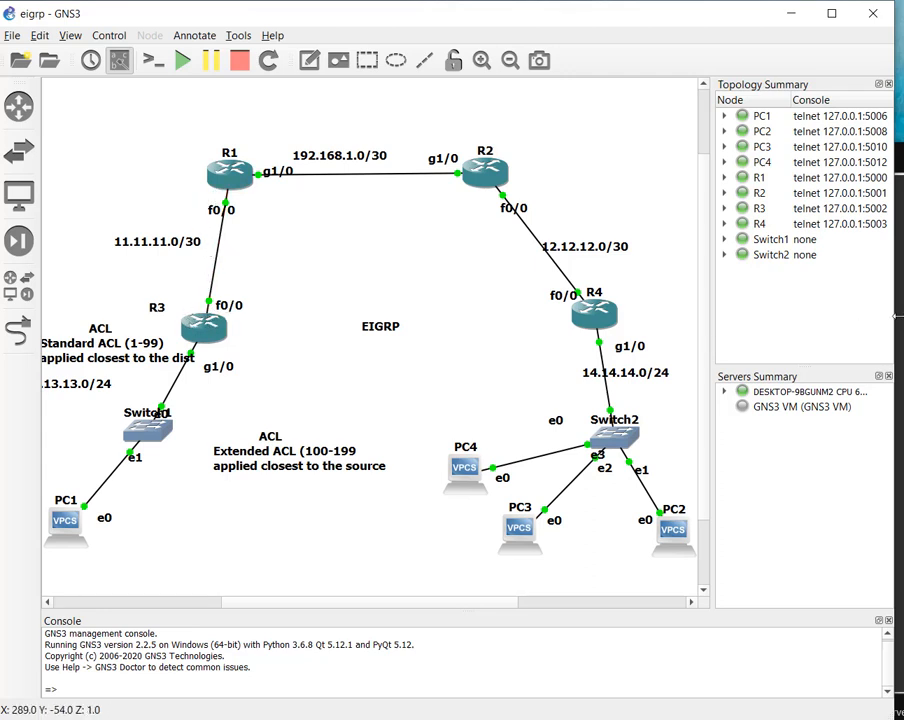
{"action": "left_click", "coordinate": [902, 316]}
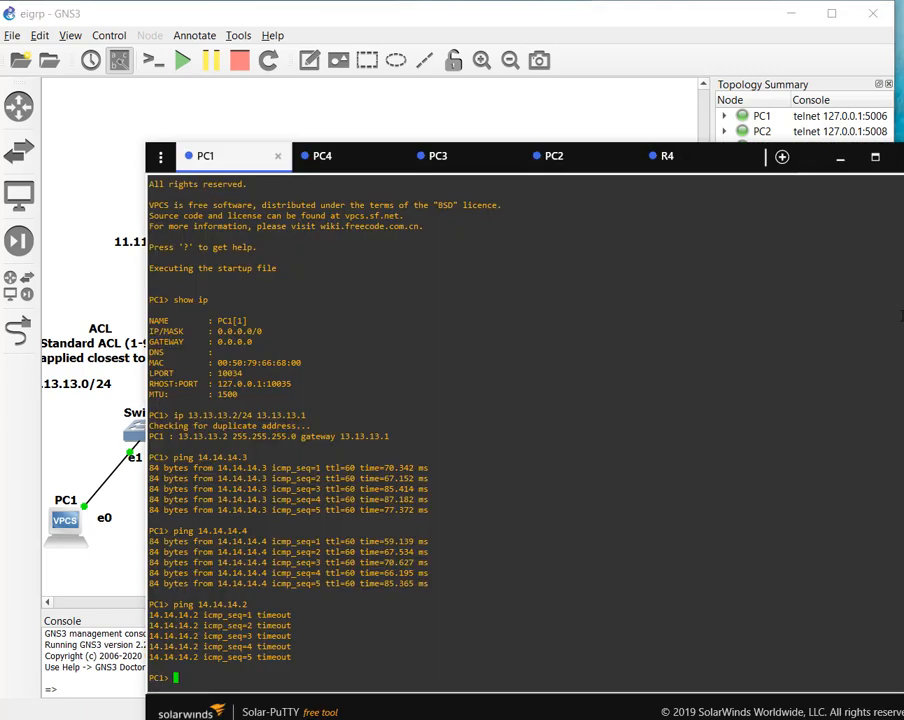
{"action": "type", "text": "ping 11.11.11.1"}
{"action": "key", "text": "Return"}
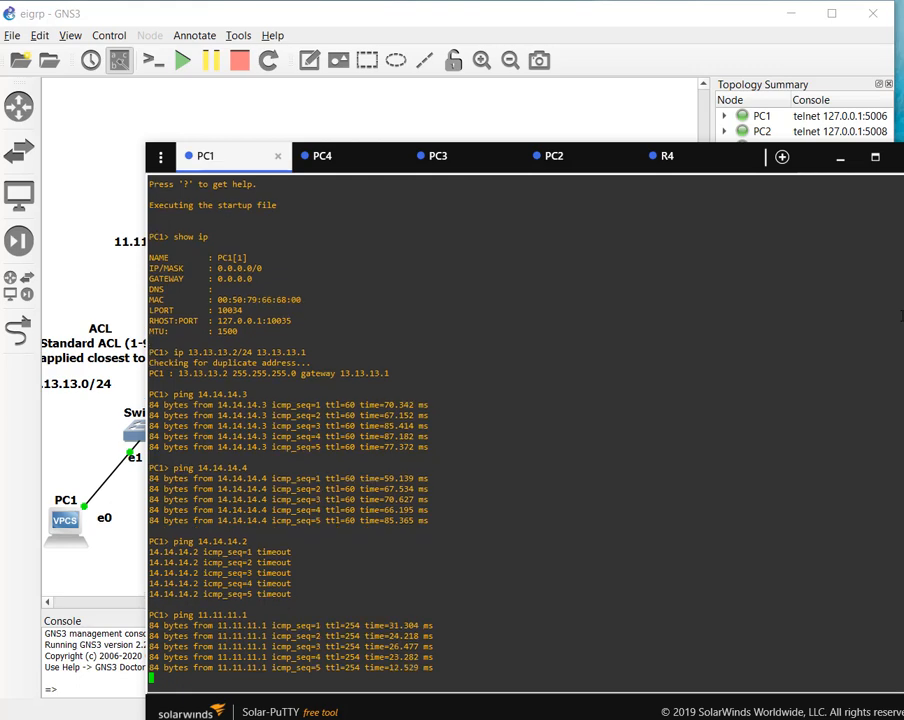
Ping 13.13.13.2 again and then 11.11.11.1 from PC2's console.
{"action": "left_click", "coordinate": [567, 160]}
{"action": "key", "text": "Up"}
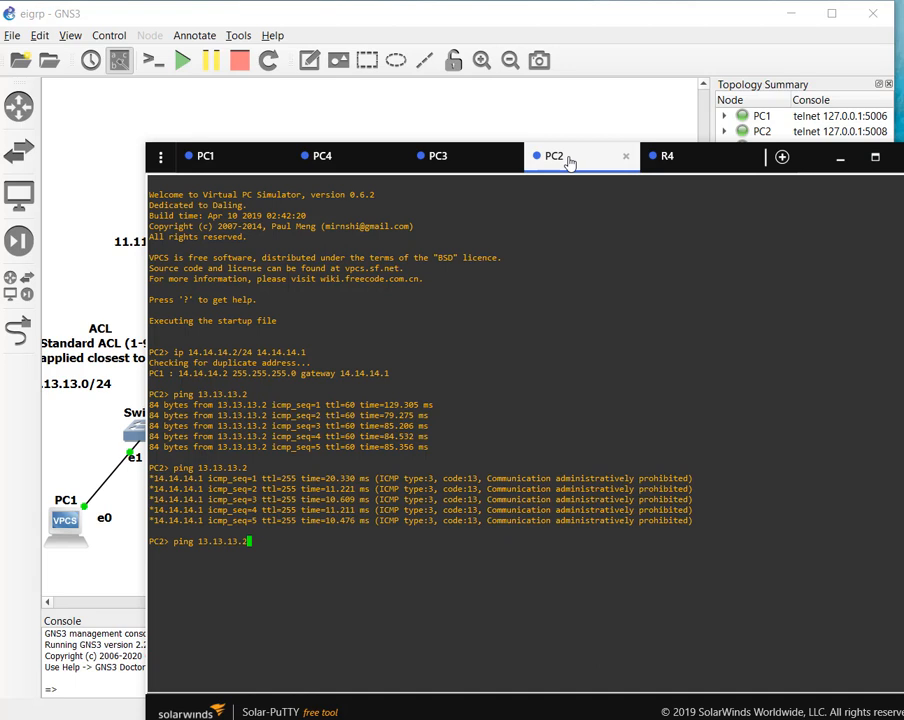
{"action": "key", "text": "Return"}
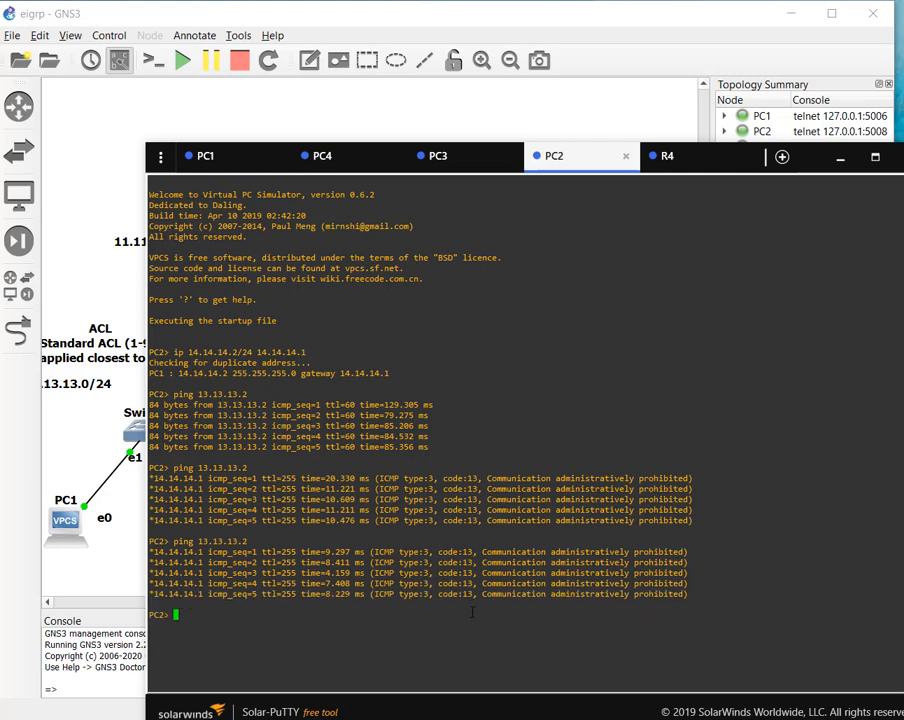
{"action": "type", "text": "ping 11.11.11.1"}
{"action": "key", "text": "Return"}
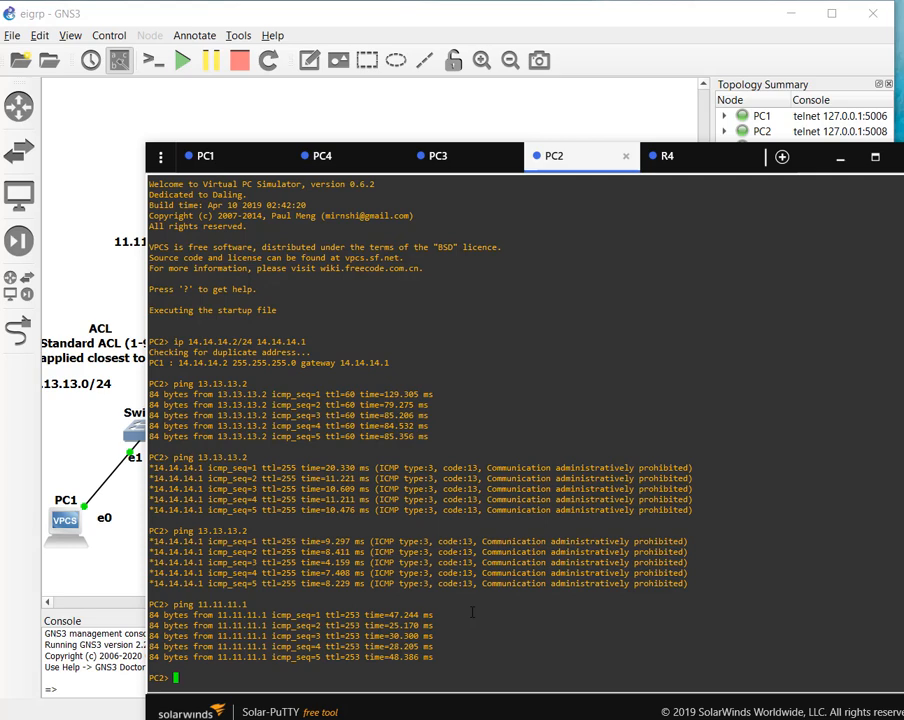
Ping 11.11.11.3 from PC2's console.
{"action": "key", "text": "Up"}
{"action": "key", "text": "BackSpace"}
{"action": "type", "text": "3"}
{"action": "key", "text": "Return"}
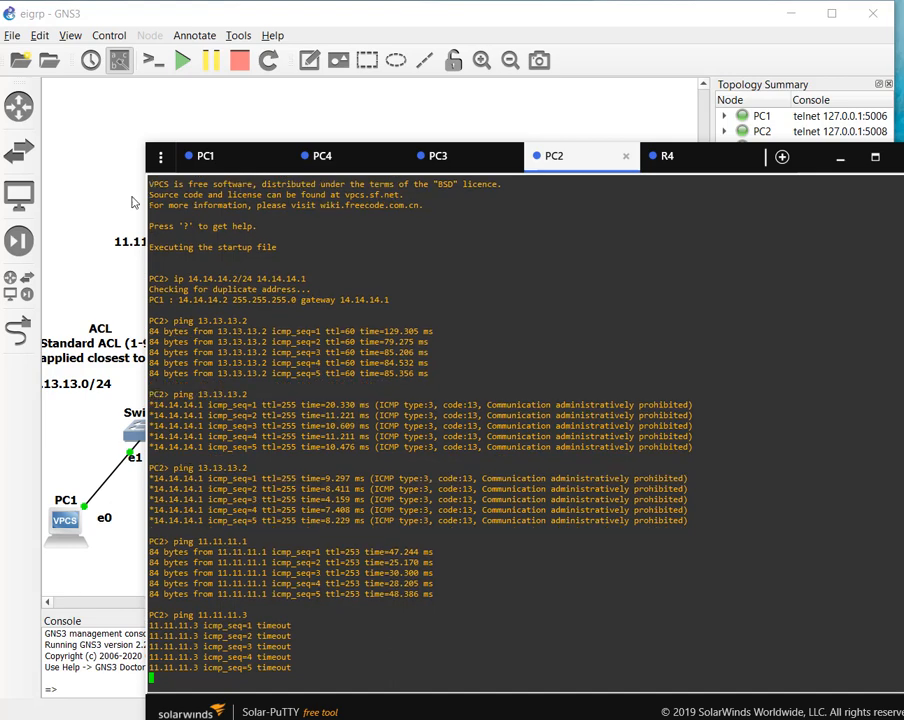
Open R3's console from the GNS3 topology and run show ip interface brief to check its interface addresses.
{"action": "key", "text": "alt+Tab"}
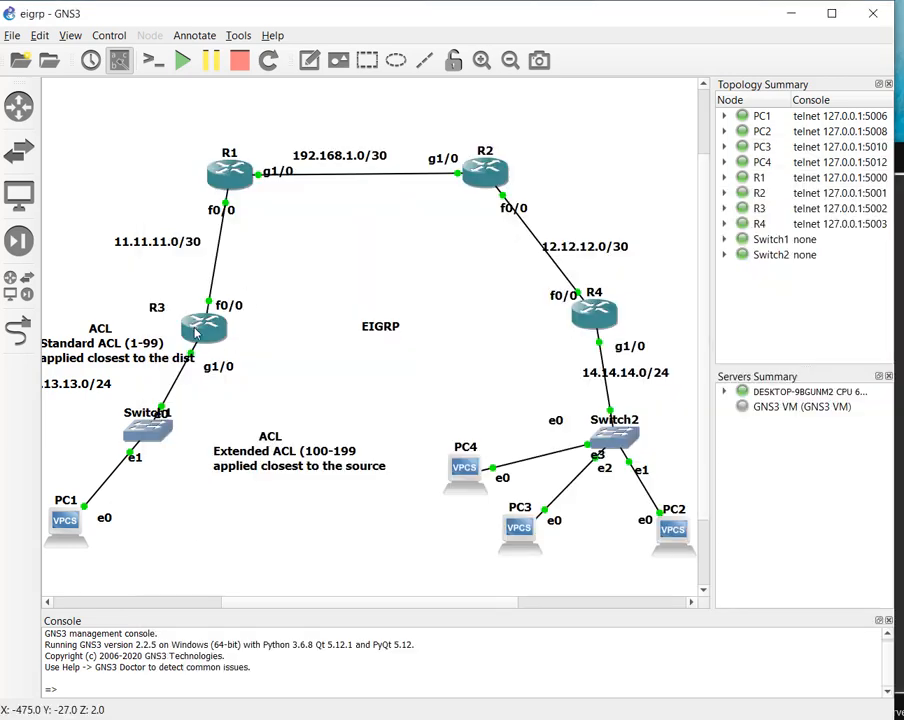
{"action": "right_click", "coordinate": [210, 324]}
{"action": "left_click", "coordinate": [252, 278]}
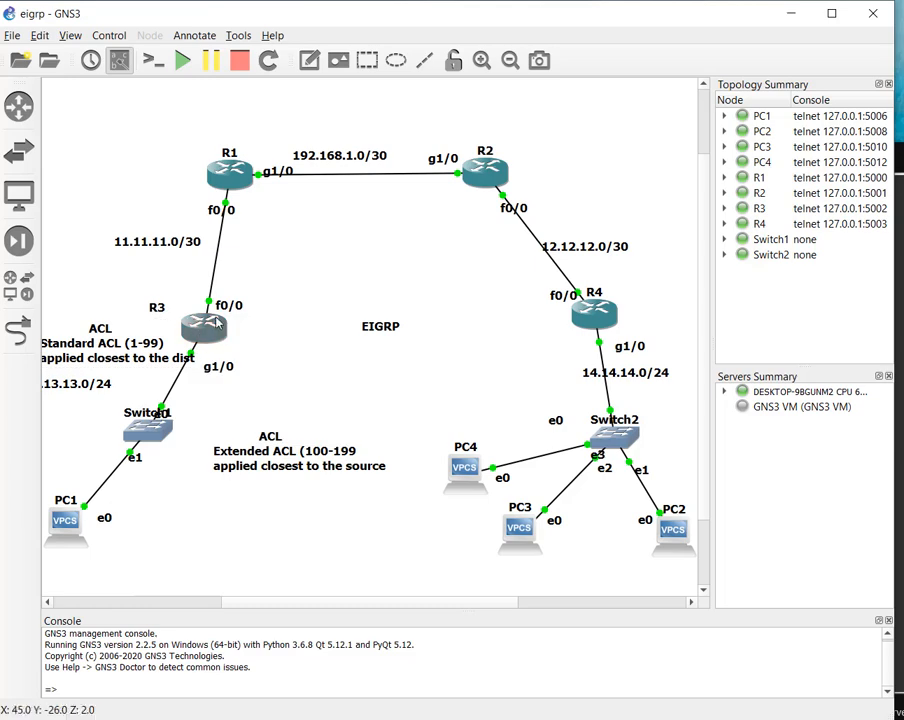
{"action": "right_click", "coordinate": [213, 330]}
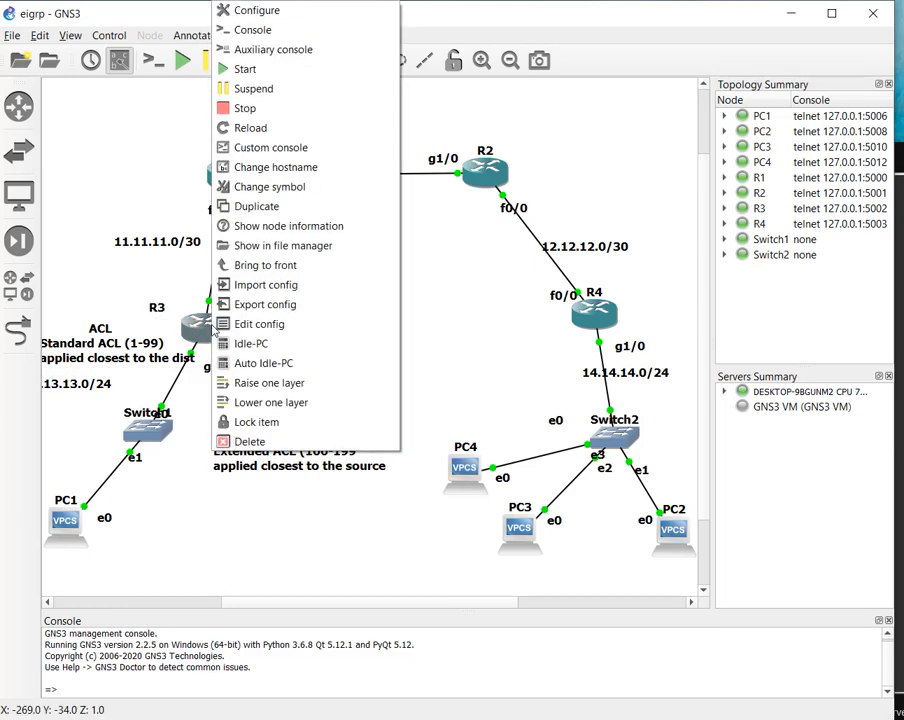
{"action": "left_click", "coordinate": [256, 30]}
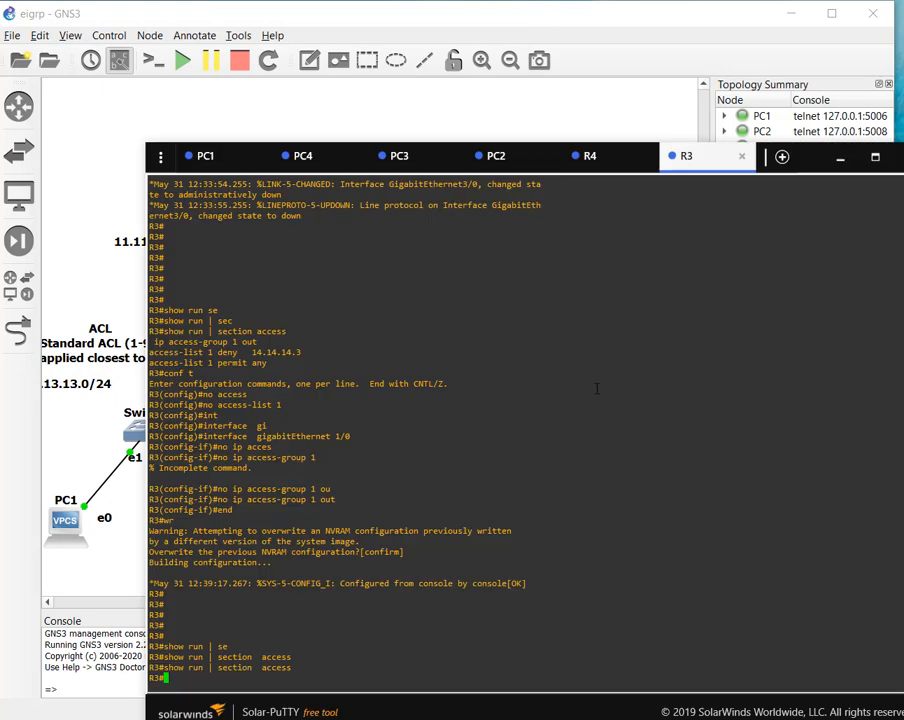
{"action": "type", "text": "show ip int"}
{"action": "key", "text": "Tab"}
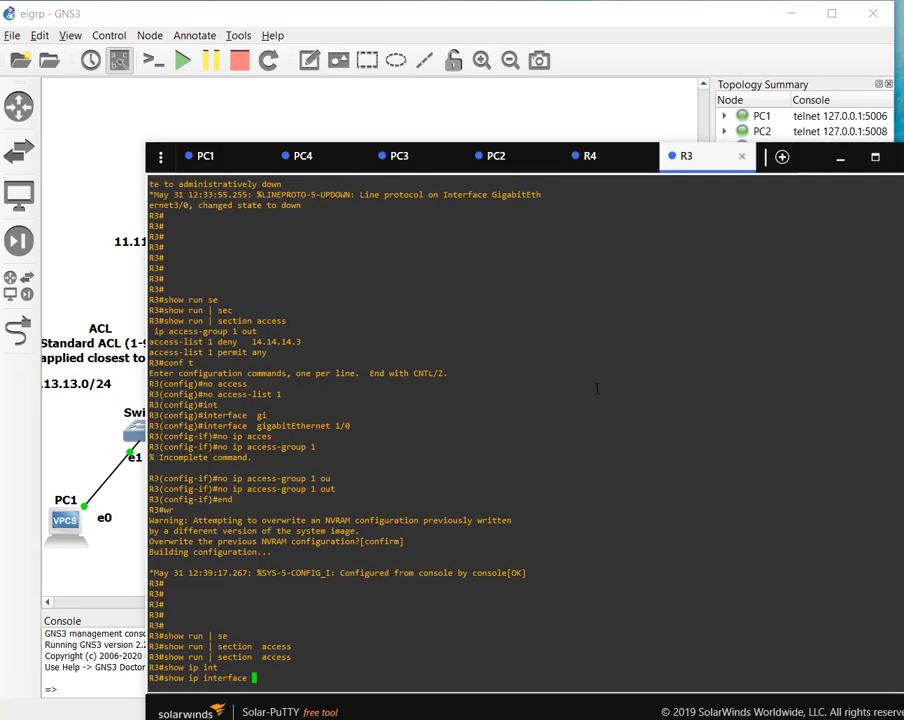
{"action": "type", "text": "br"}
{"action": "key", "text": "Tab"}
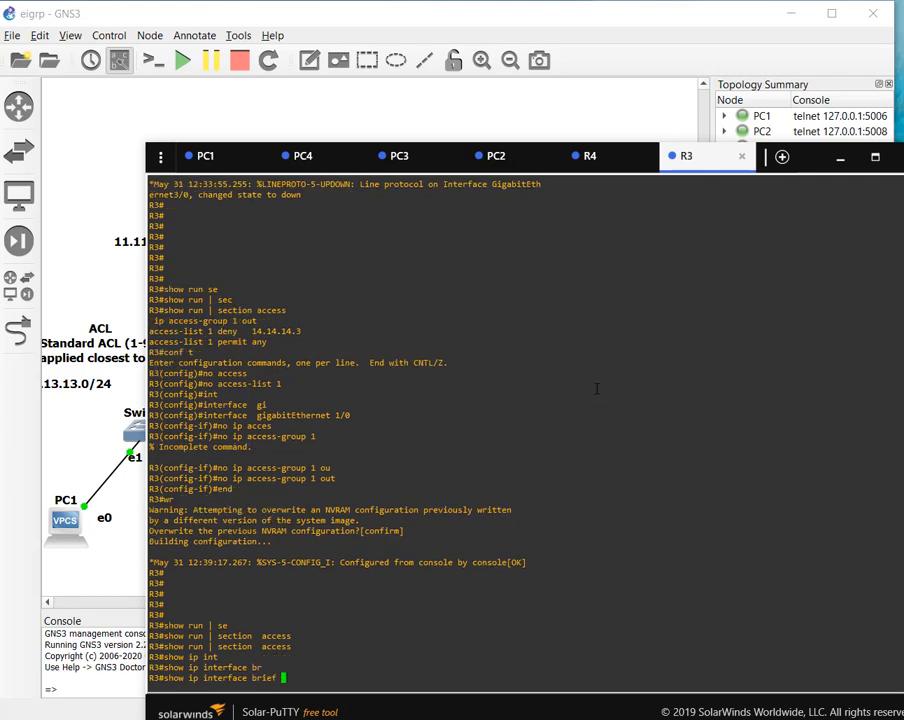
{"action": "key", "text": "Return"}
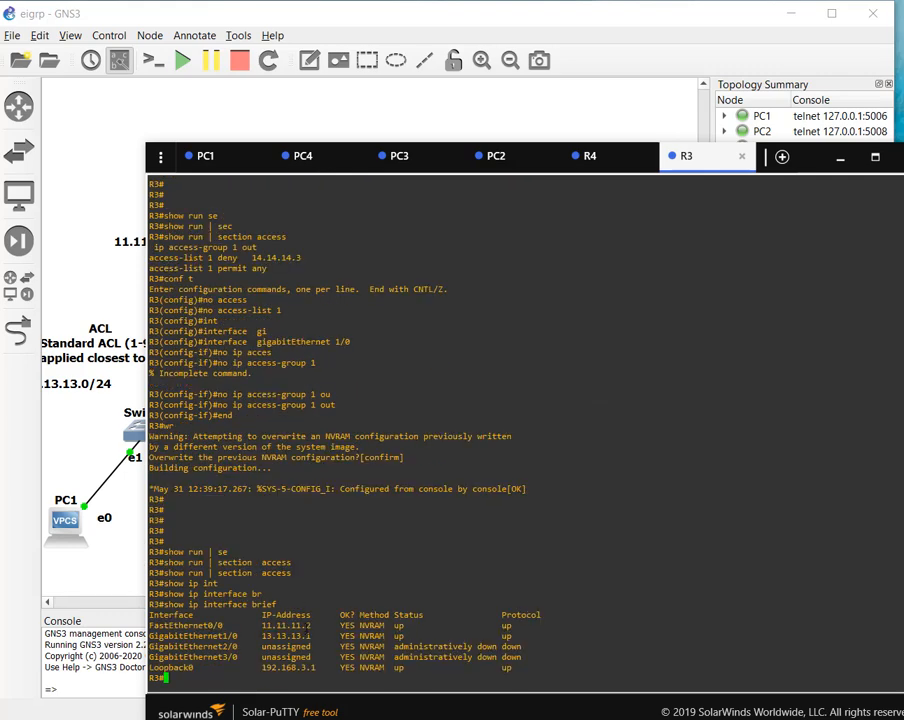
Ping R3's f0/0 address 11.11.11.2 from PC2's console.
{"action": "left_click", "coordinate": [515, 165]}
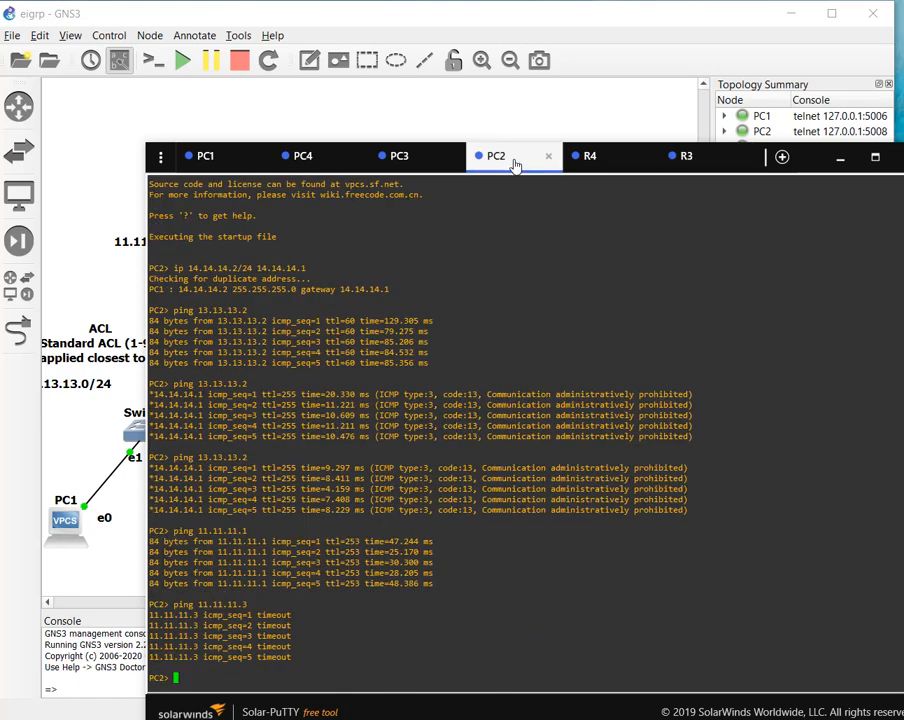
{"action": "key", "text": "Up"}
{"action": "key", "text": "BackSpace"}
{"action": "type", "text": "2"}
{"action": "key", "text": "Return"}
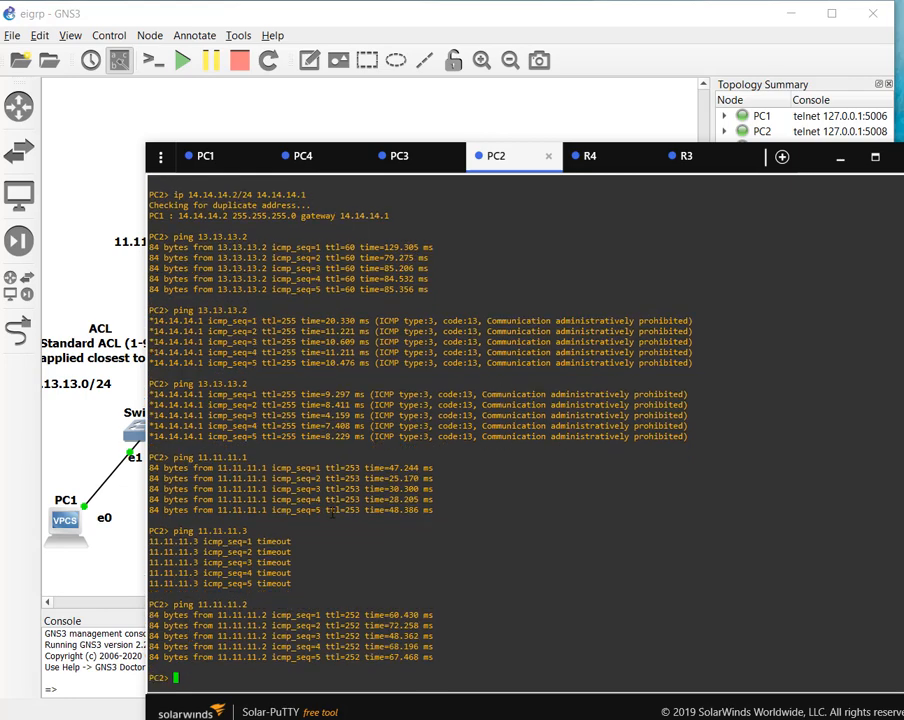
Ping R3's g1/0 address 13.13.13.1 from PC2's console and return to the GNS3 topology to review R3's g1/0 side.
{"action": "left_click", "coordinate": [134, 89]}
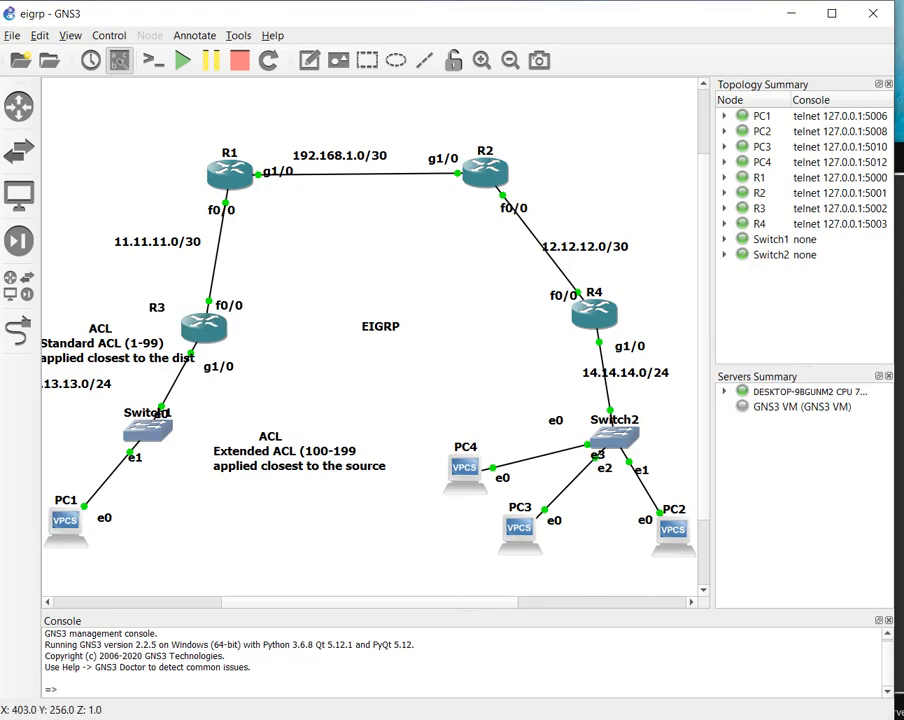
{"action": "key", "text": "alt+Tab"}
{"action": "key", "text": "Up"}
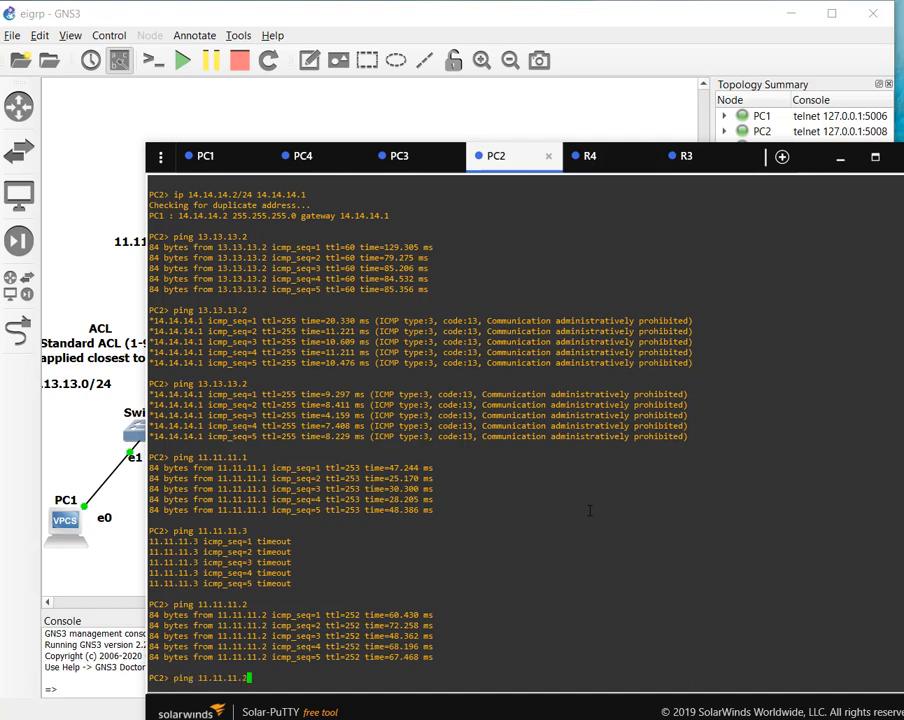
{"action": "key", "text": "BackSpace"}
{"action": "type", "text": "2"}
{"action": "key", "text": "BackSpace"}
{"action": "key", "text": "BackSpace"}
{"action": "key", "text": "BackSpace"}
{"action": "key", "text": "BackSpace"}
{"action": "key", "text": "BackSpace"}
{"action": "key", "text": "BackSpace"}
{"action": "key", "text": "BackSpace"}
{"action": "key", "text": "BackSpace"}
{"action": "key", "text": "BackSpace"}
{"action": "key", "text": "BackSpace"}
{"action": "type", "text": "13.13.13.1"}
{"action": "key", "text": "Return"}
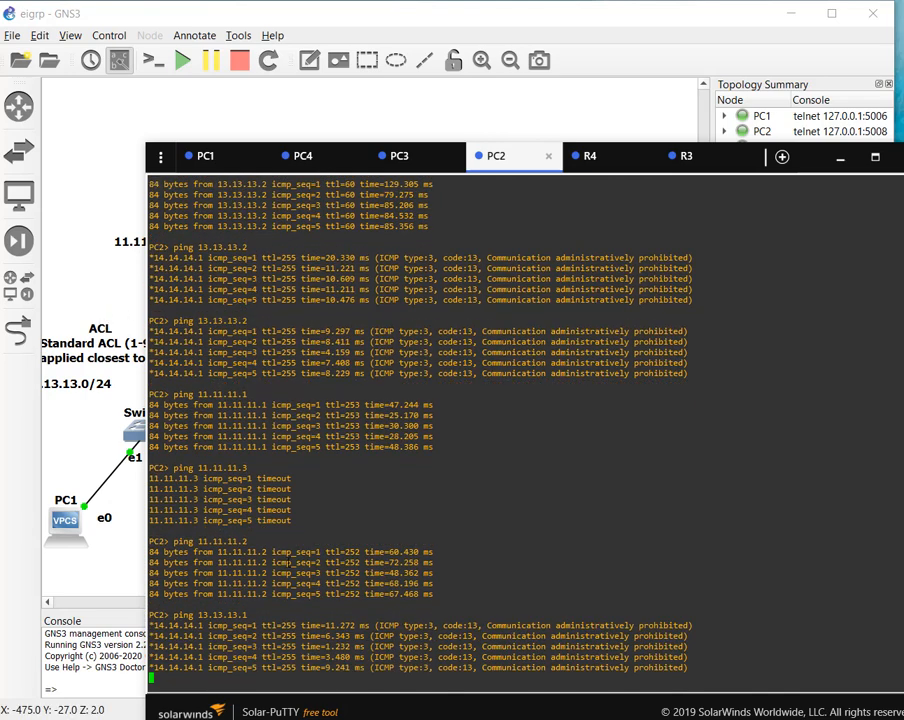
{"action": "left_click", "coordinate": [97, 266]}
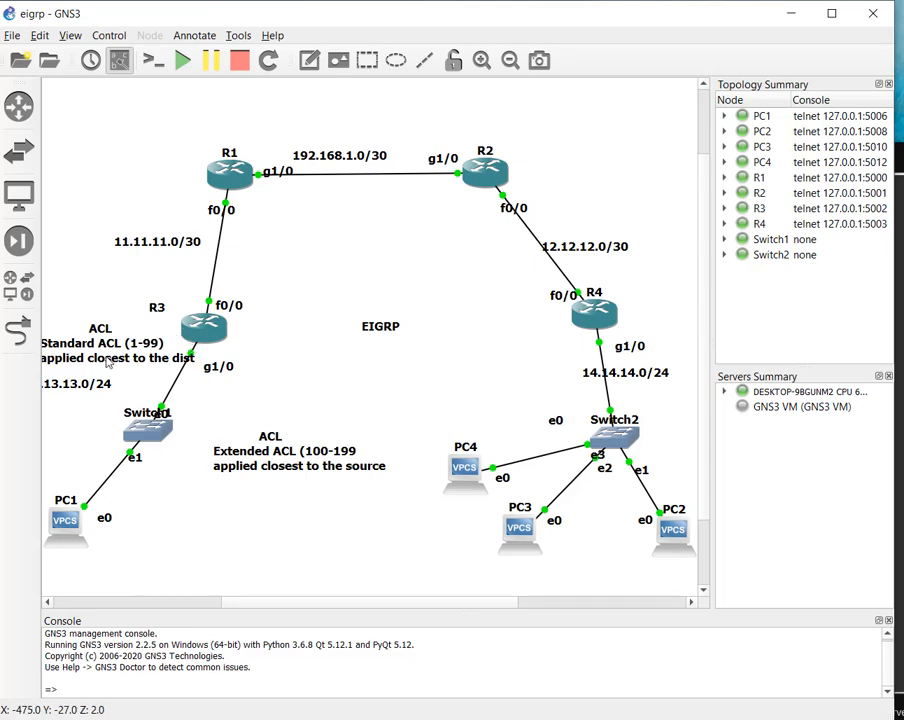
{"action": "mouse_move", "coordinate": [193, 345]}
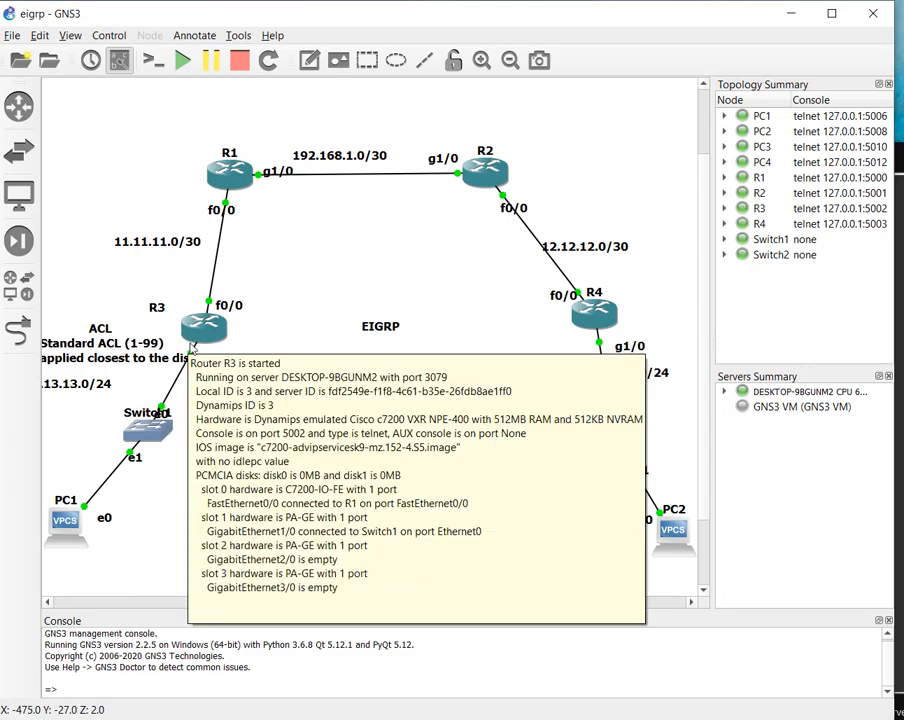